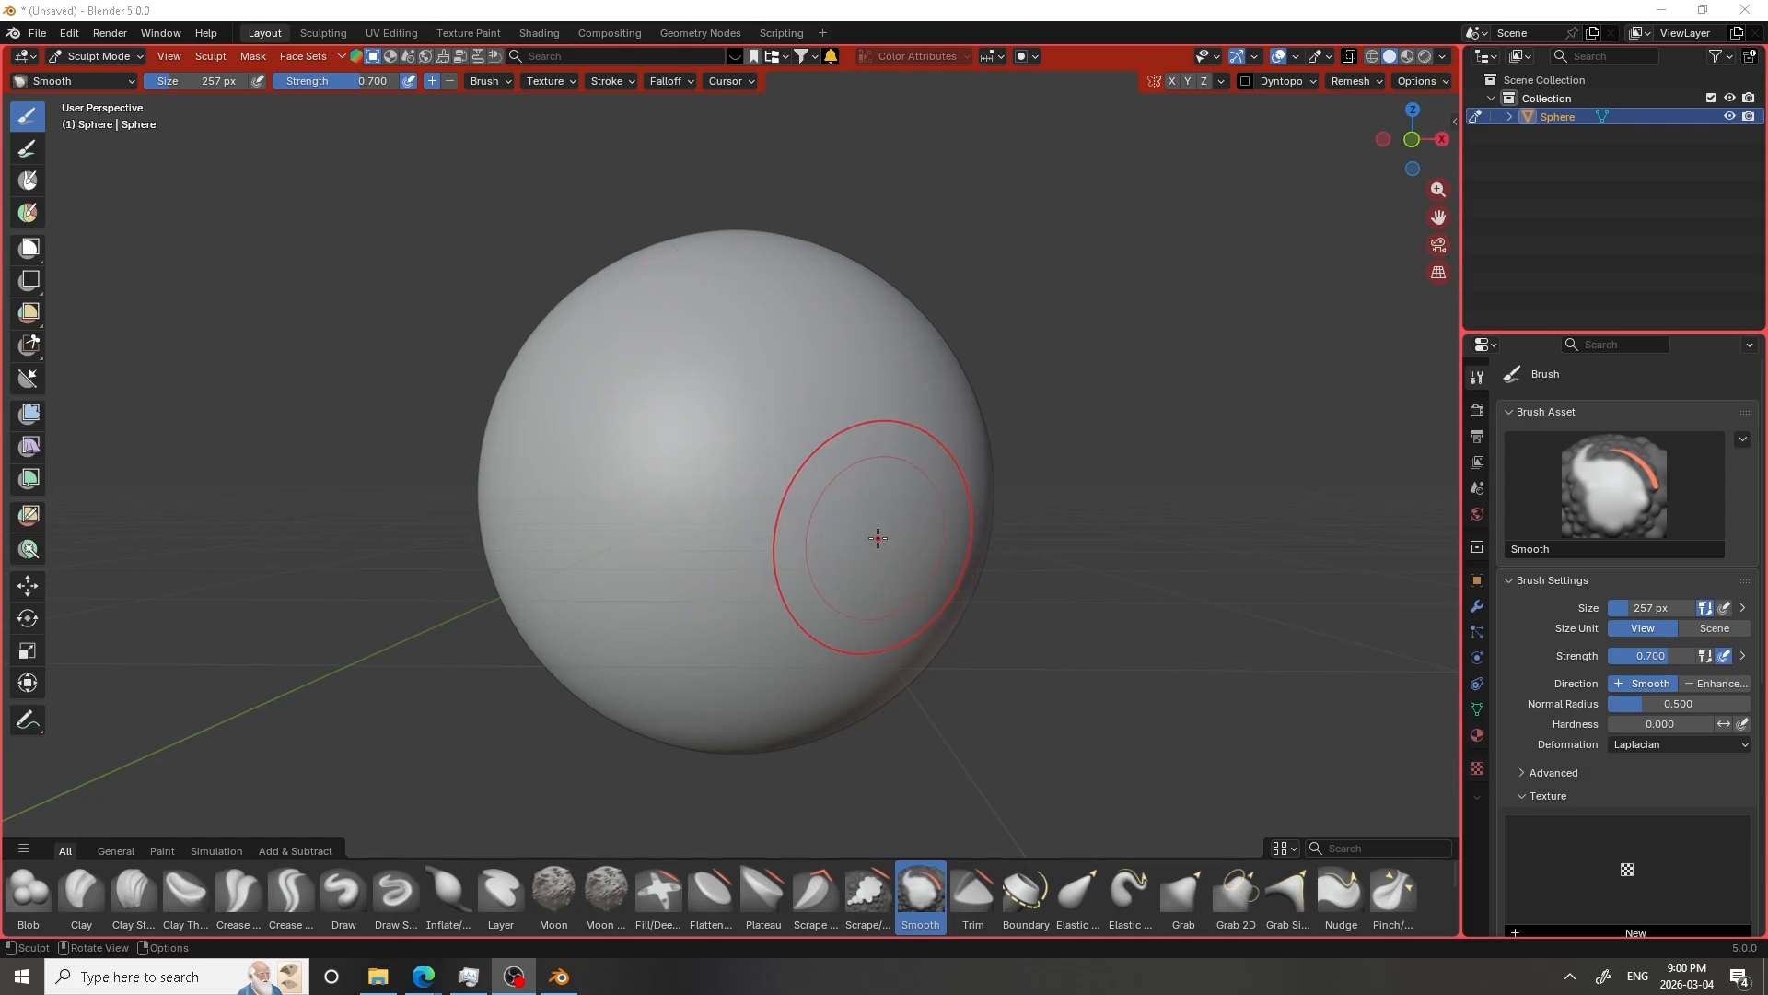
# Switch to the browser to examine the generated stone wall heightmap, and return to Blender
pyautogui.moveTo(422, 976)
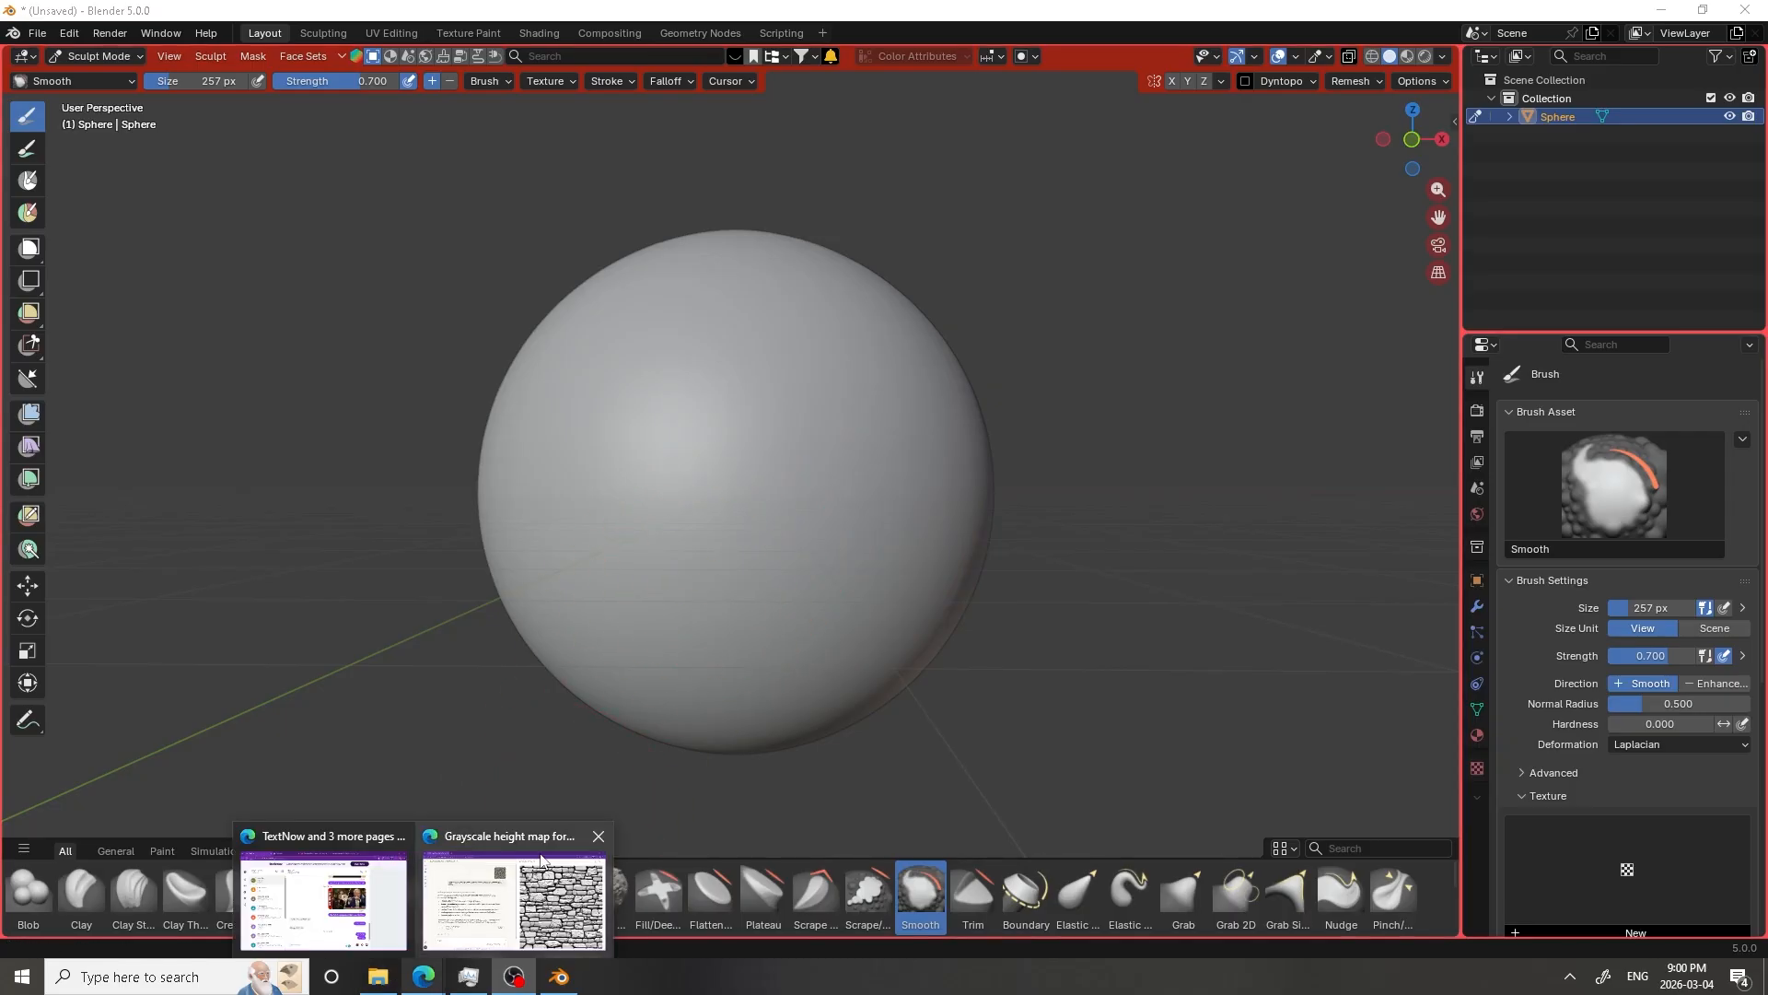
pyautogui.click(541, 859)
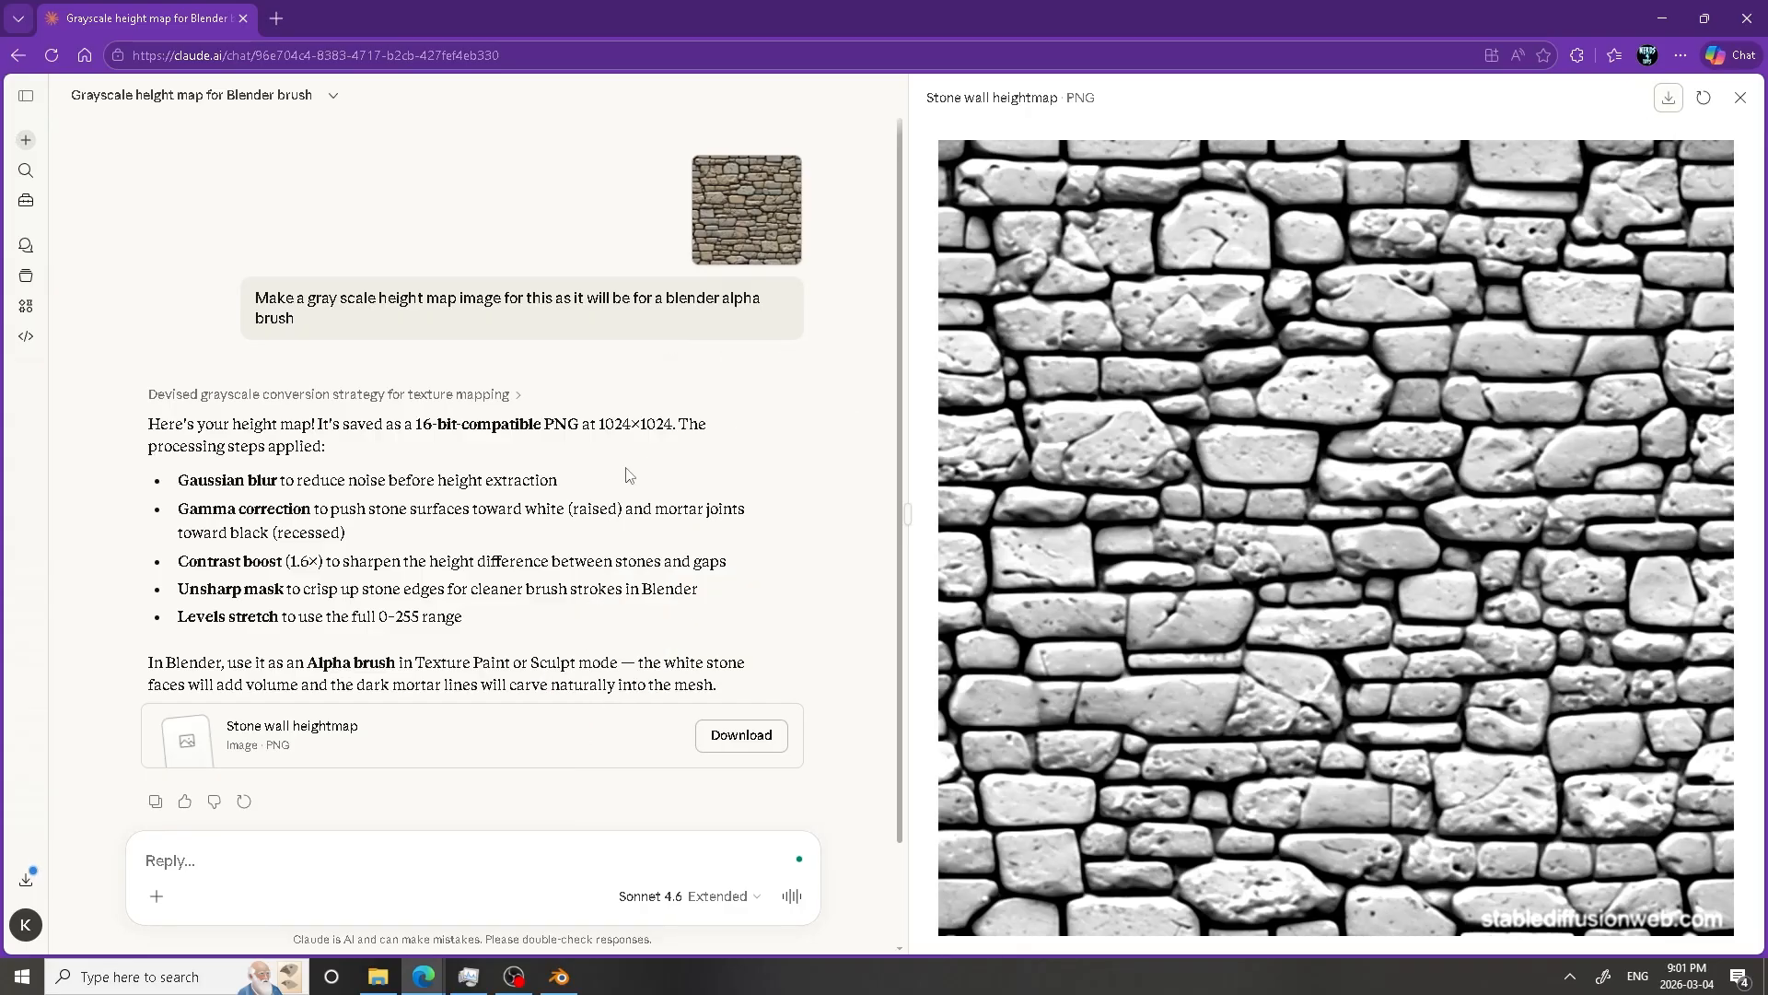
pyautogui.click(558, 977)
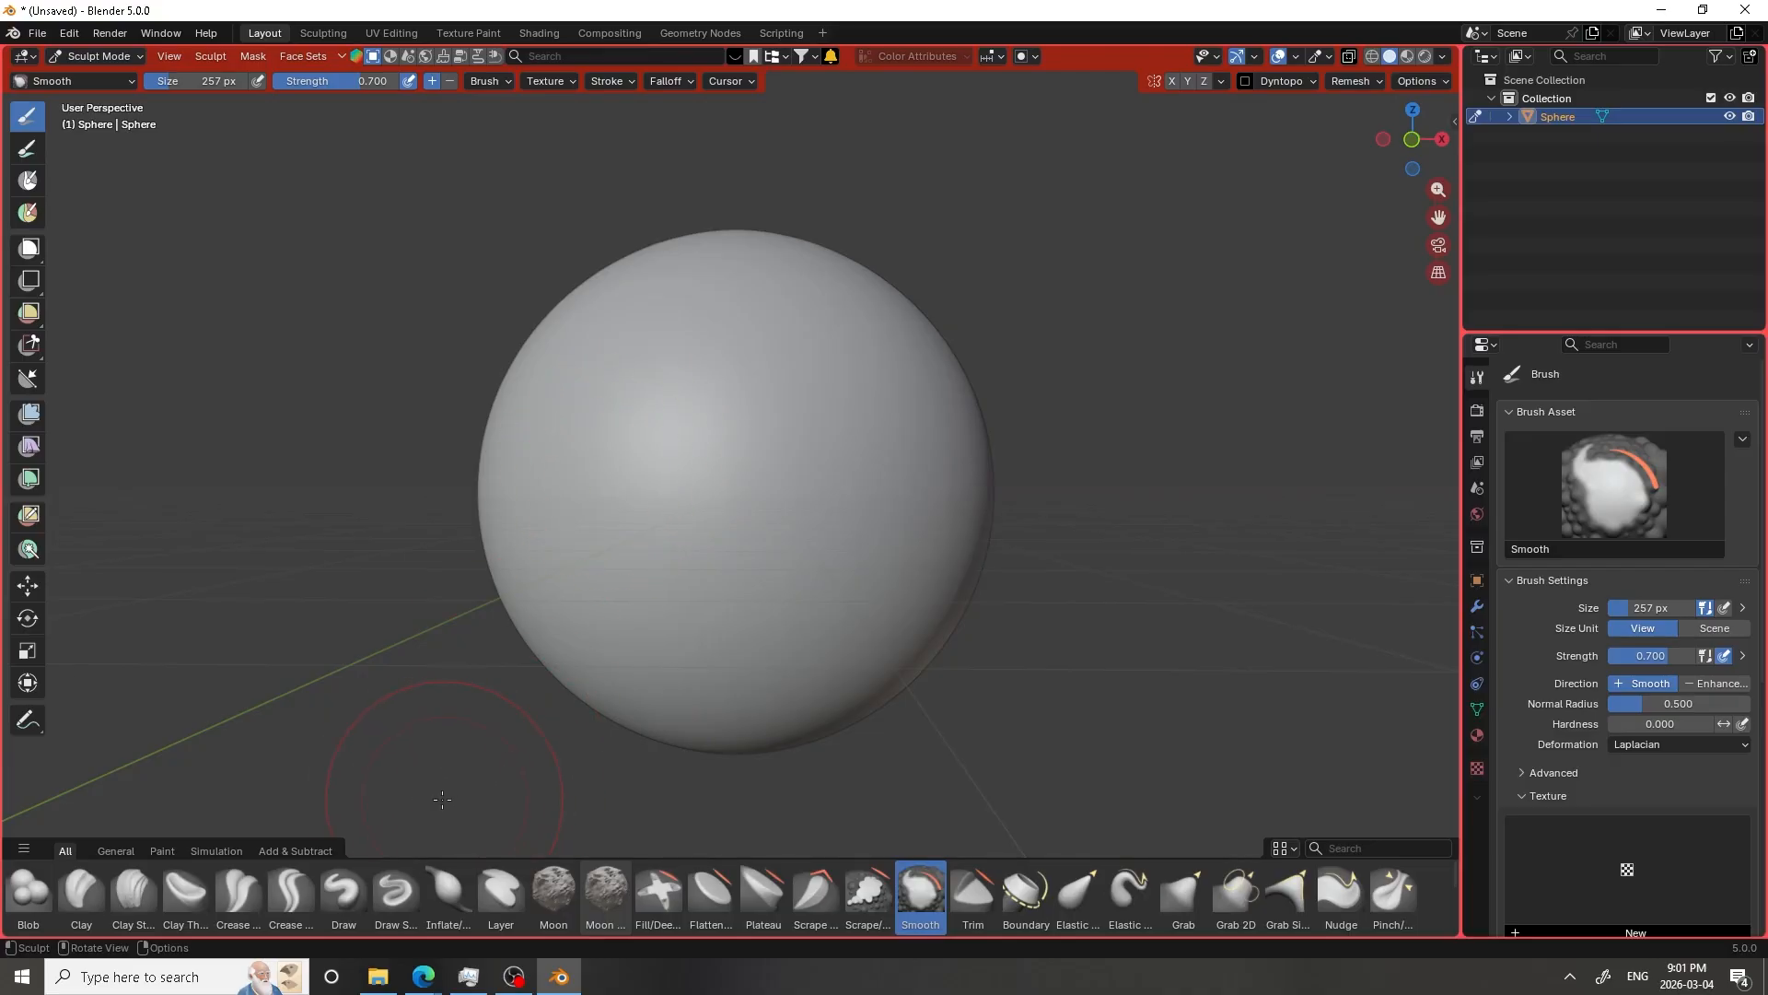
# Duplicate the Draw brush as a new brush asset named COBBLE 1 in the User Library
pyautogui.click(345, 905)
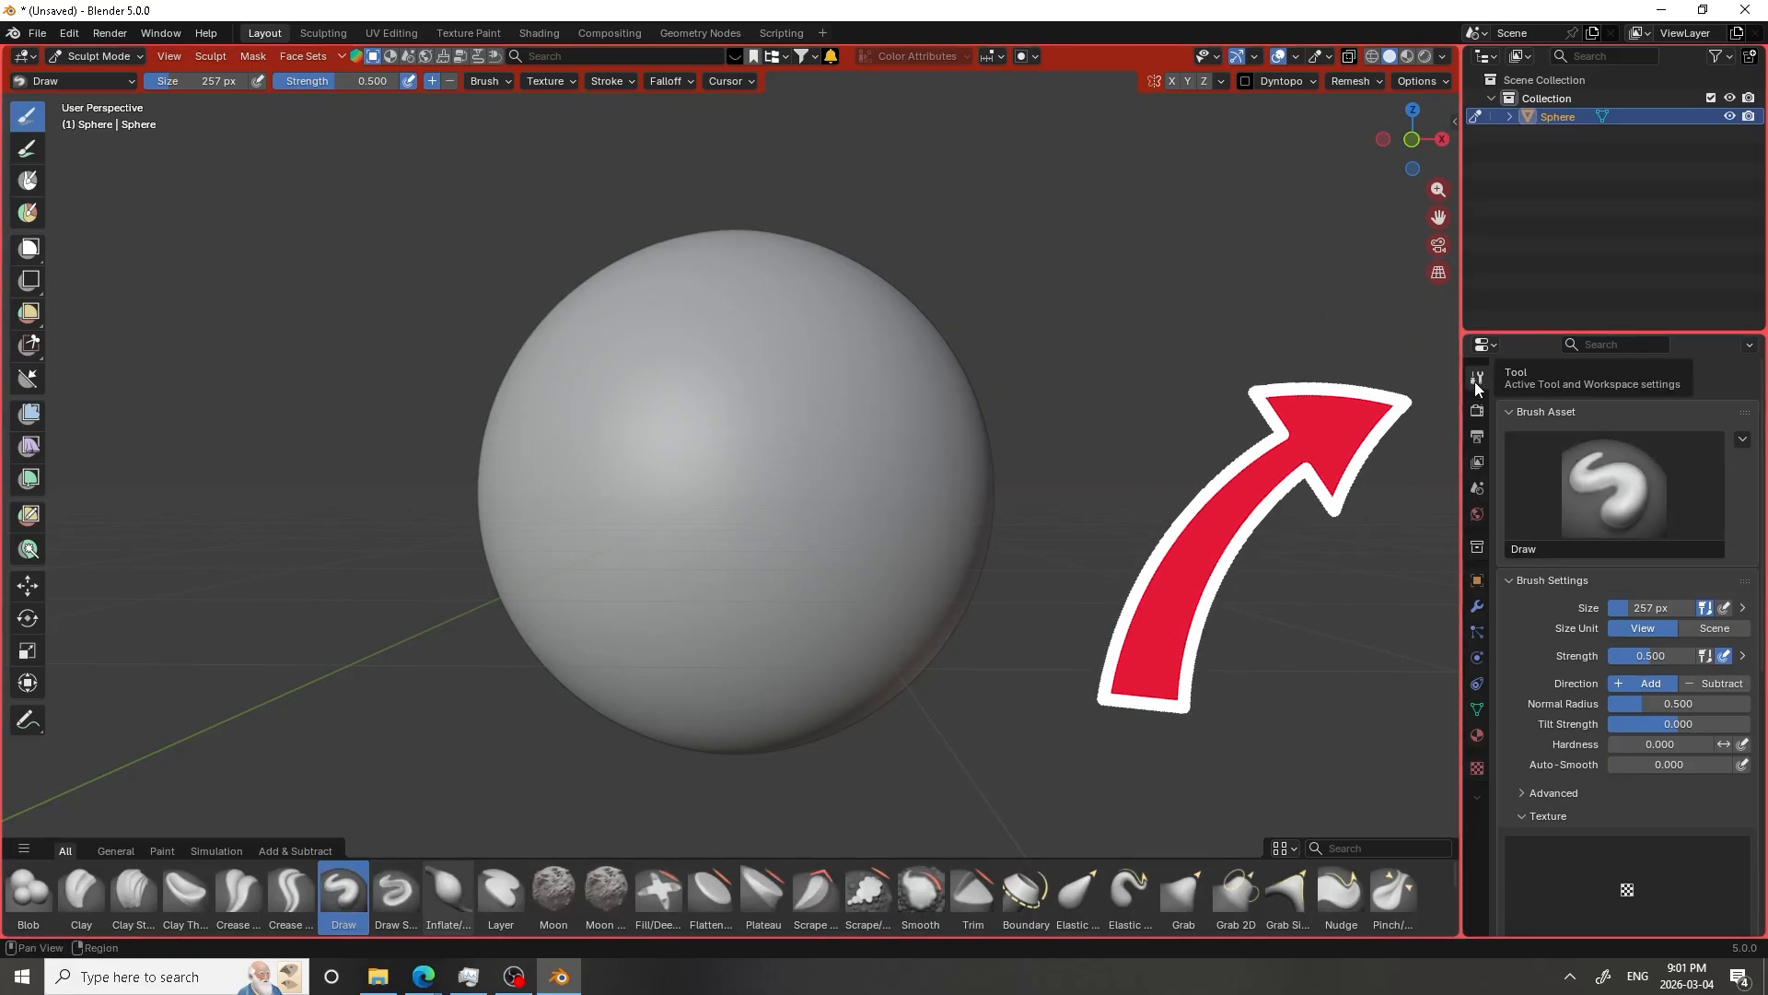
pyautogui.click(1641, 490)
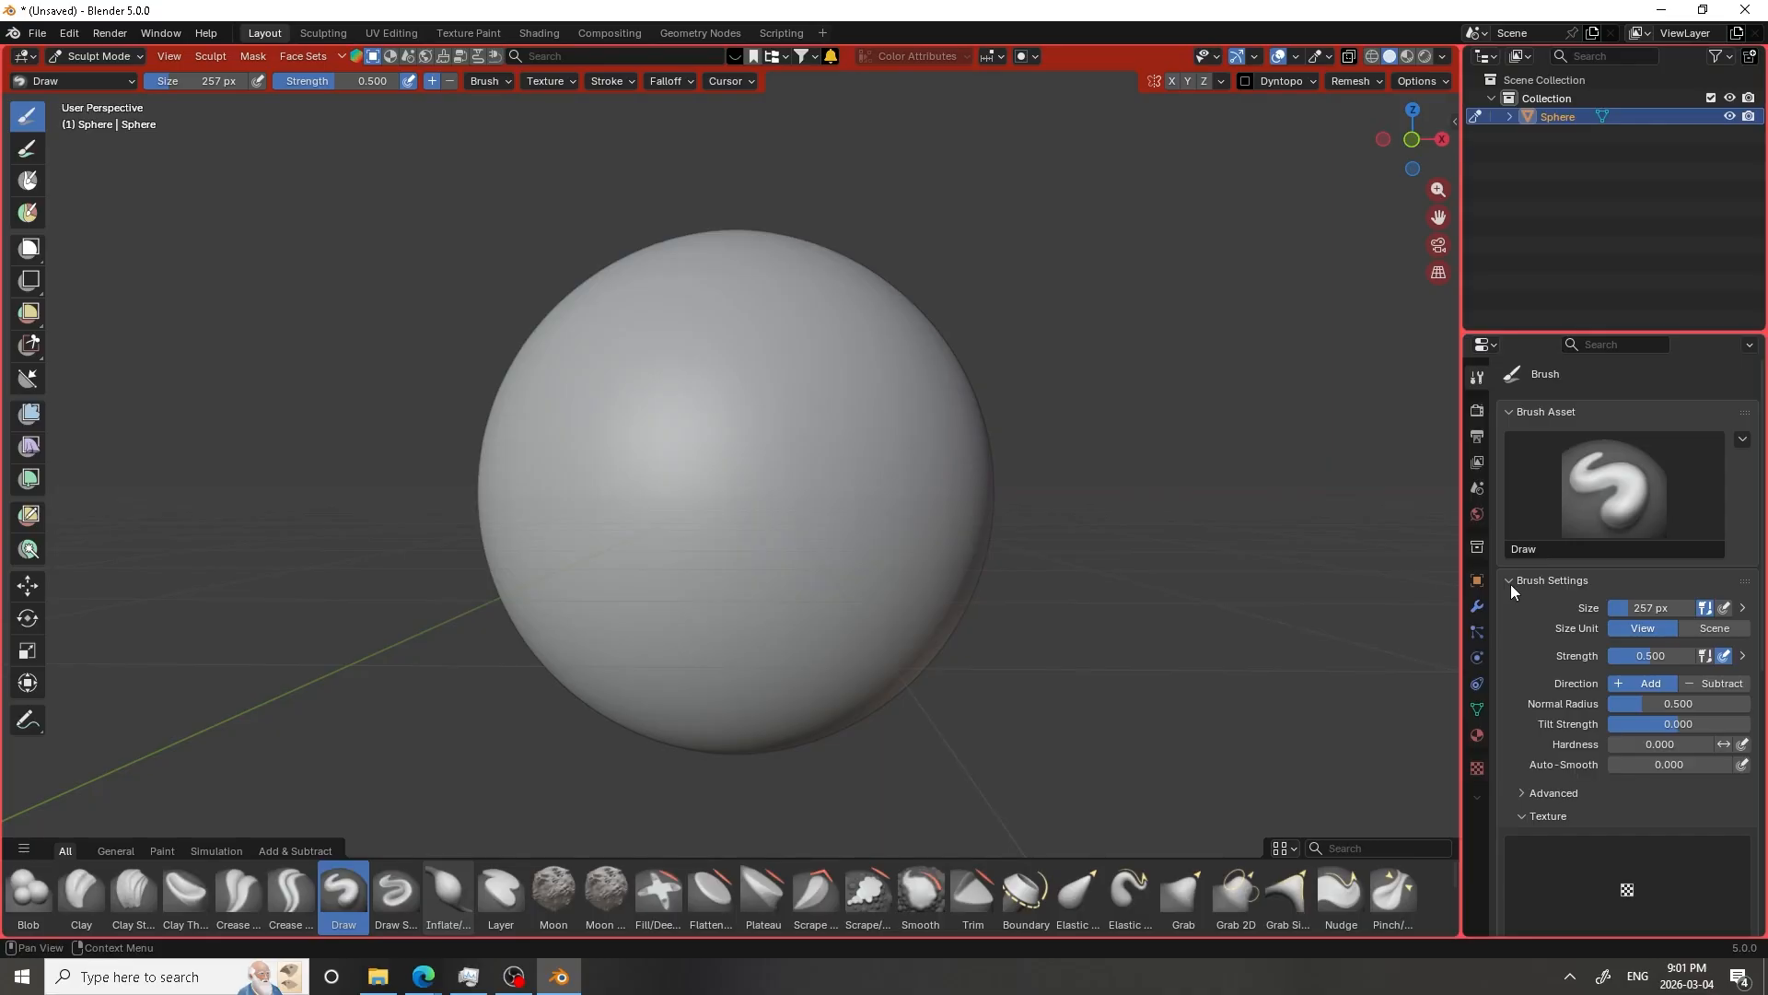
pyautogui.click(1743, 439)
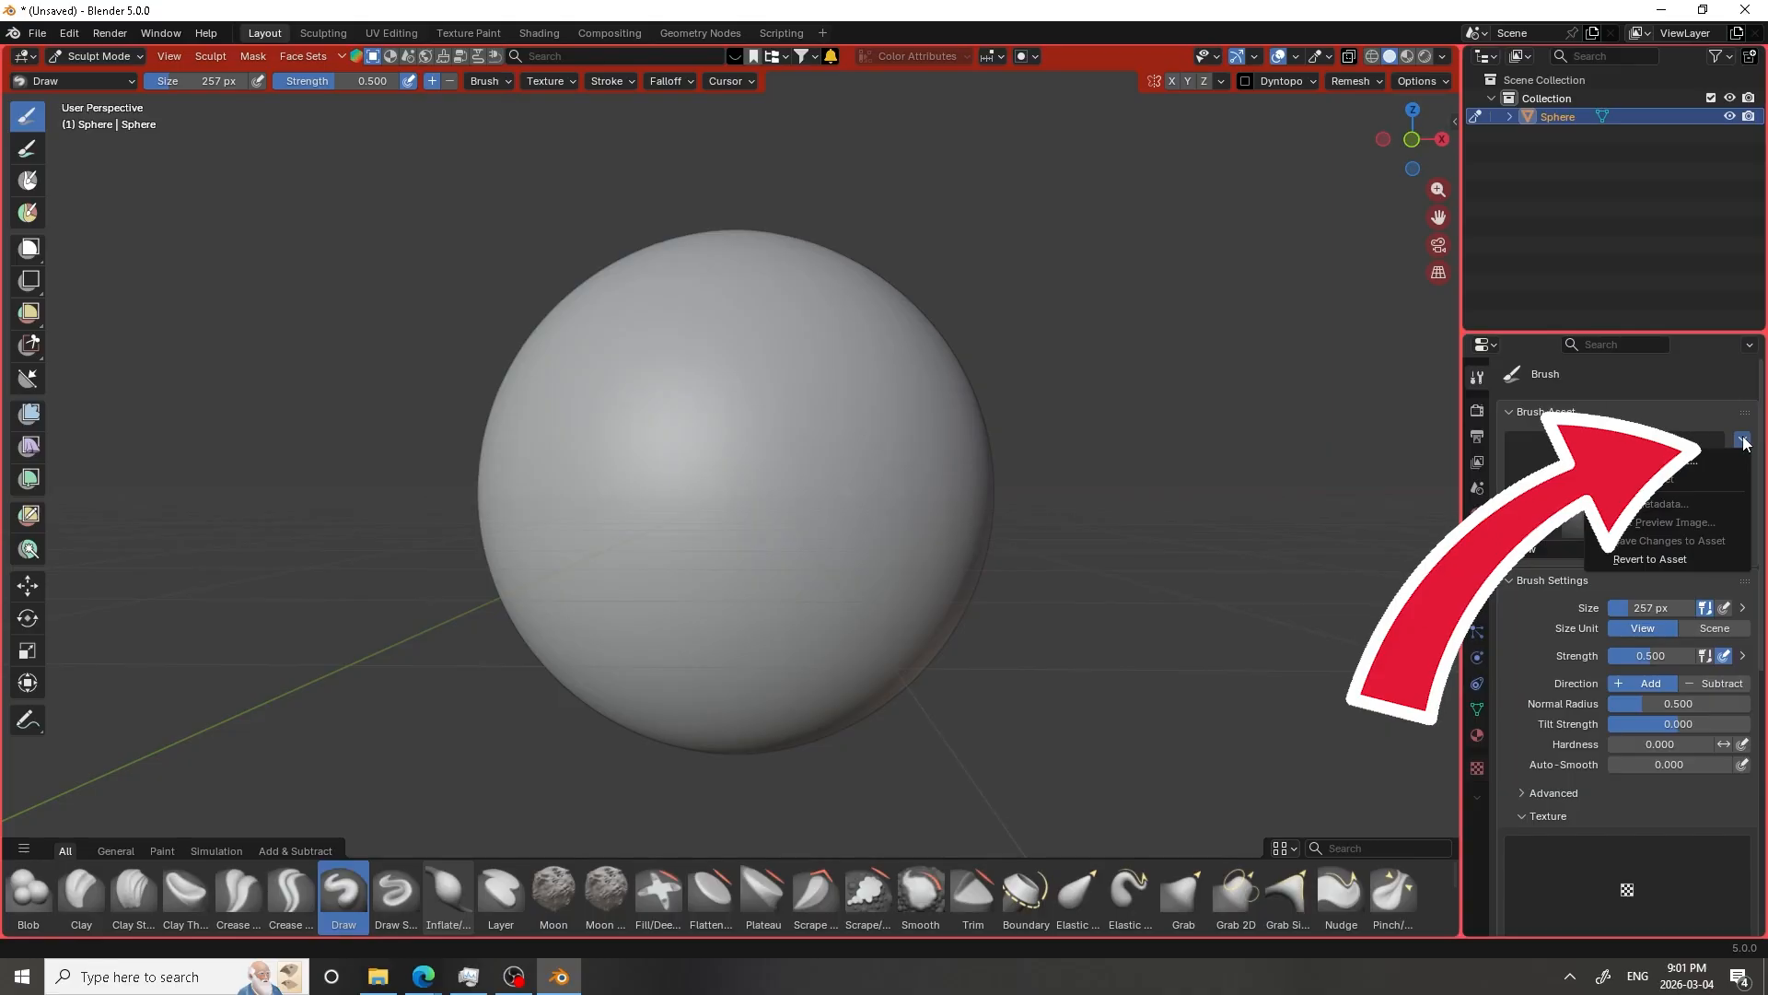
pyautogui.click(1702, 460)
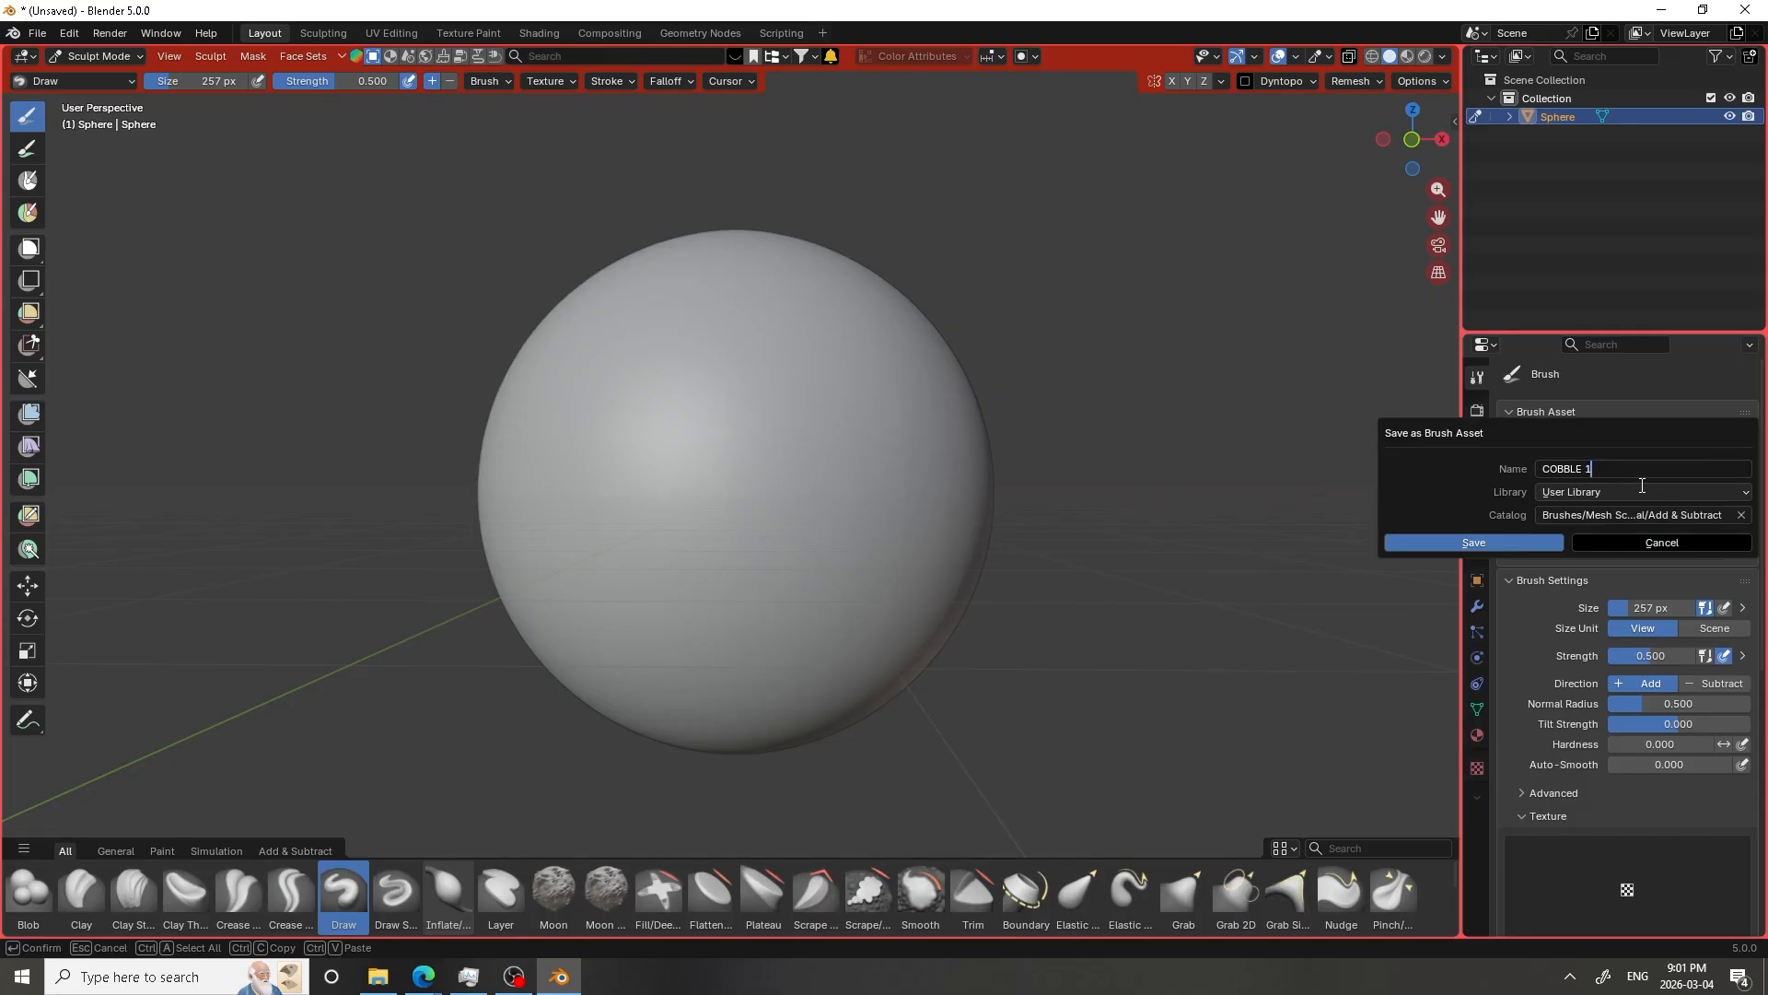
pyautogui.click(1518, 541)
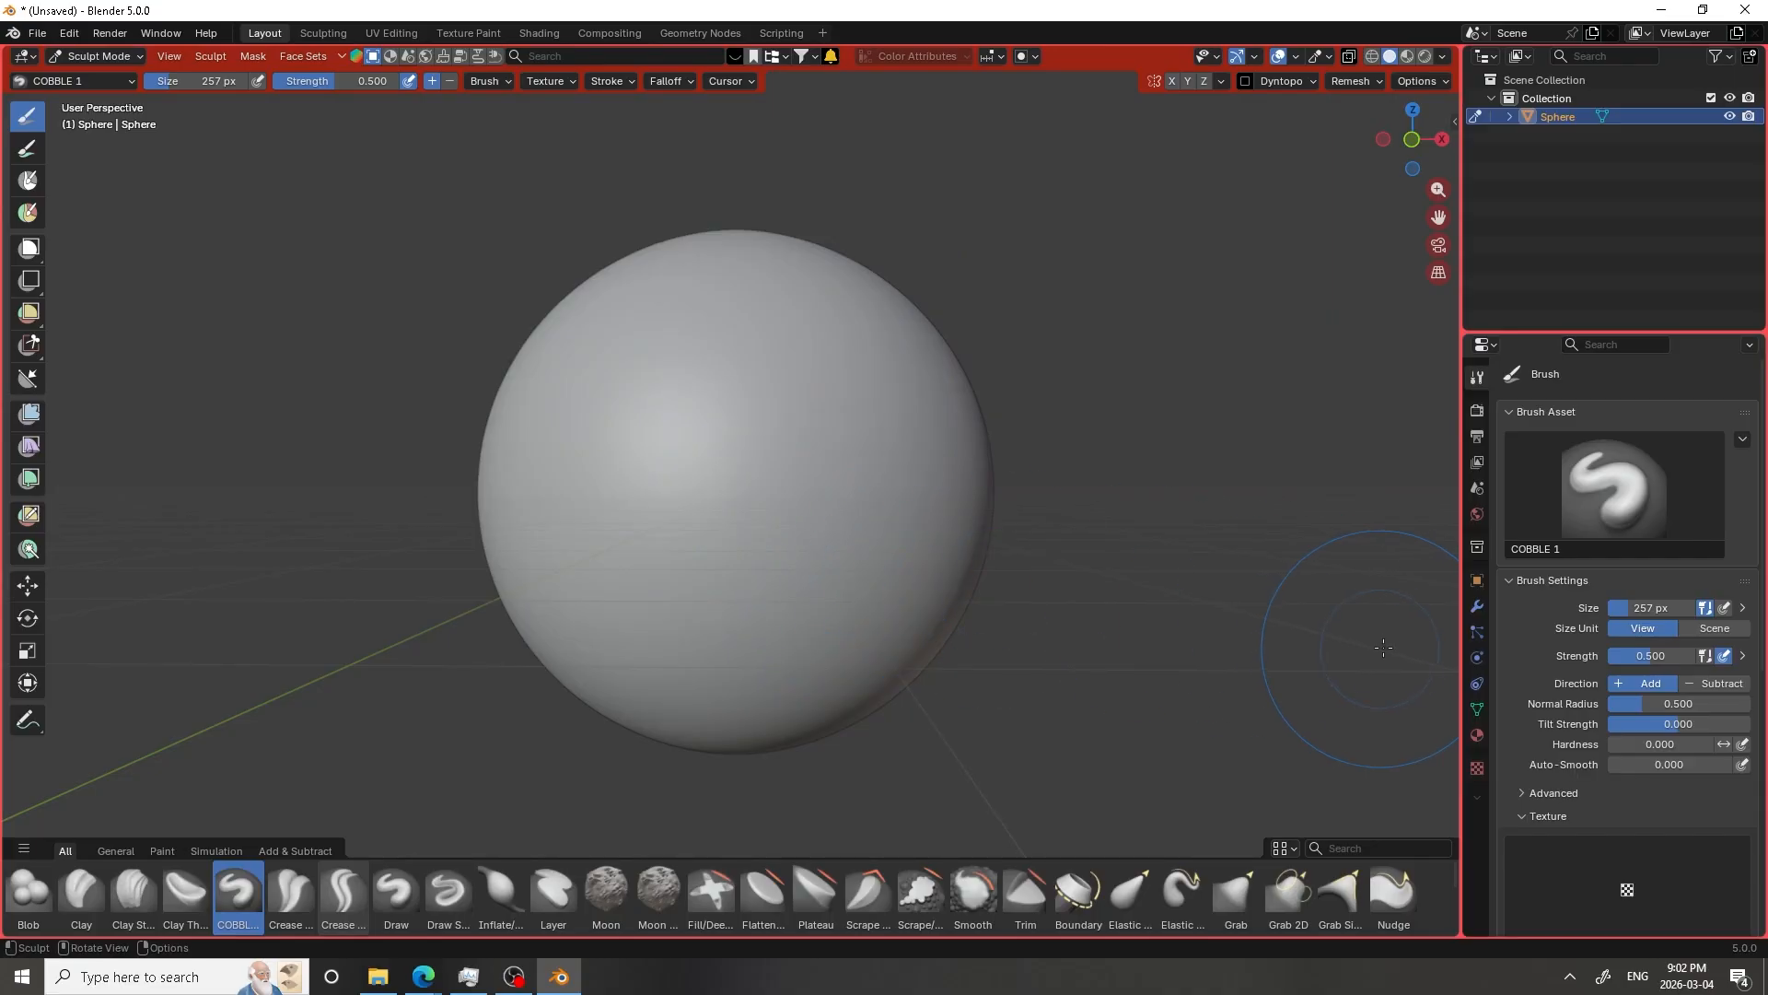
# Add a new texture to the COBBLE 1 brush and open that texture's properties
pyautogui.press('n')
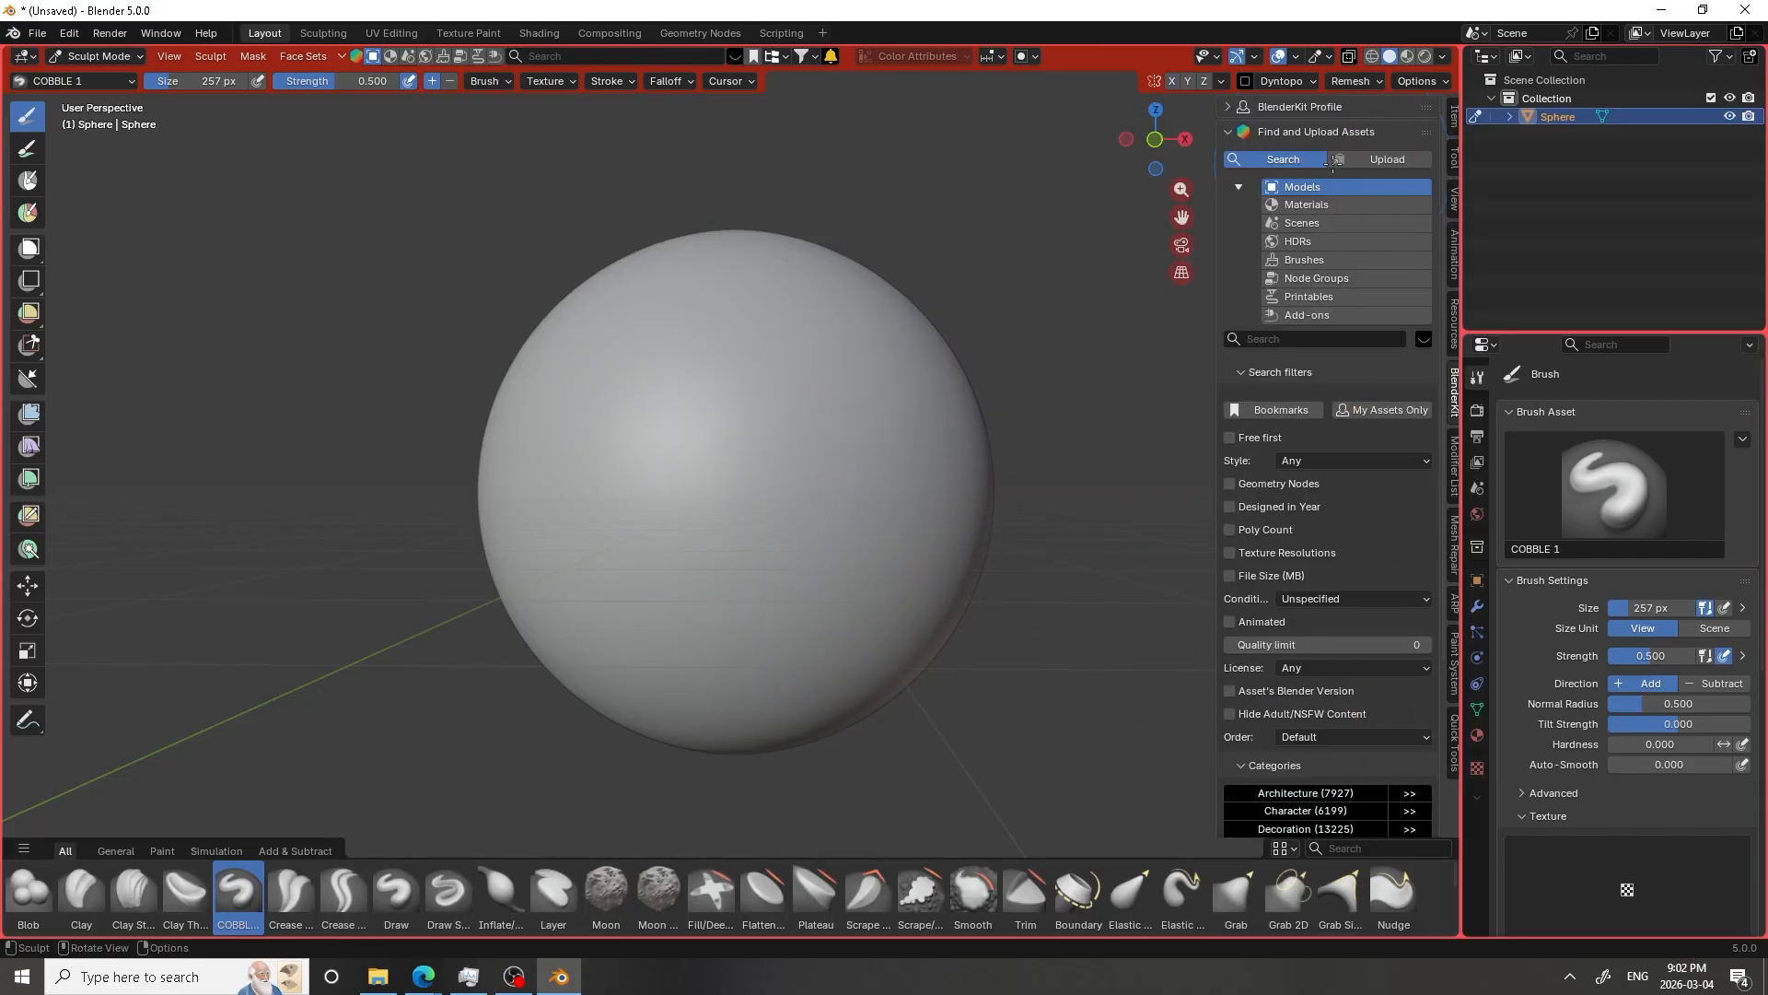
pyautogui.click(1449, 158)
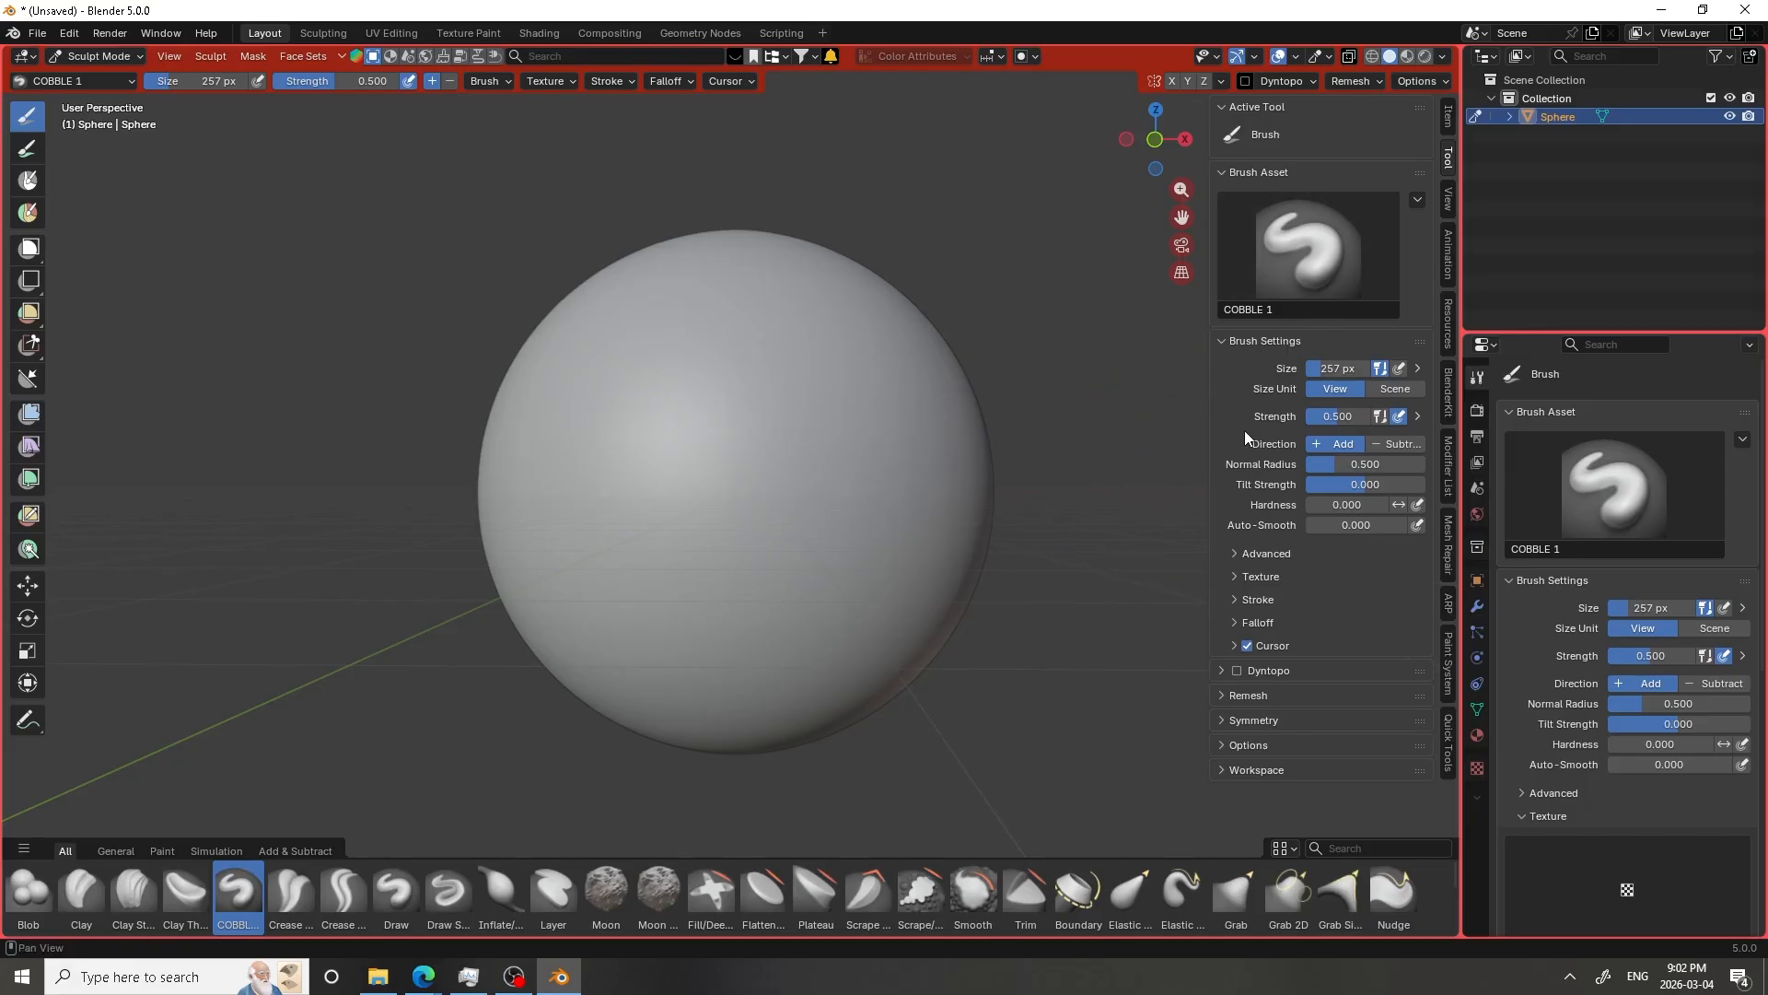
pyautogui.click(1256, 576)
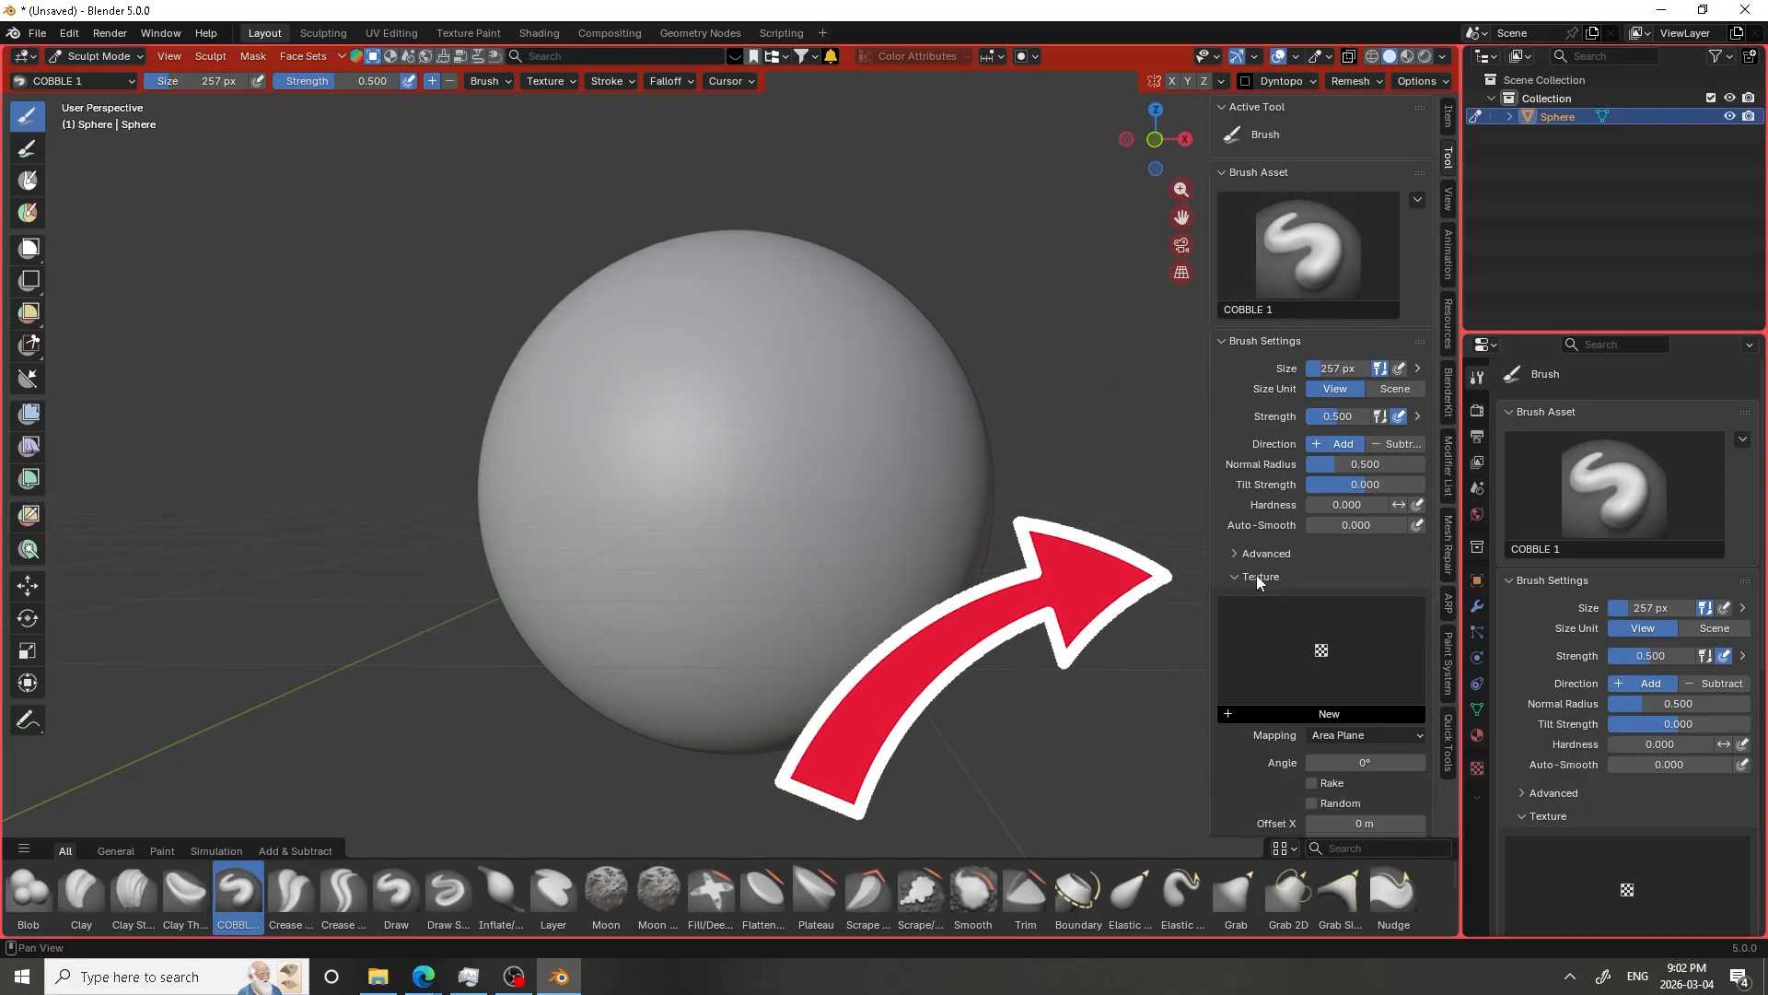
pyautogui.click(1334, 713)
pyautogui.click(1417, 715)
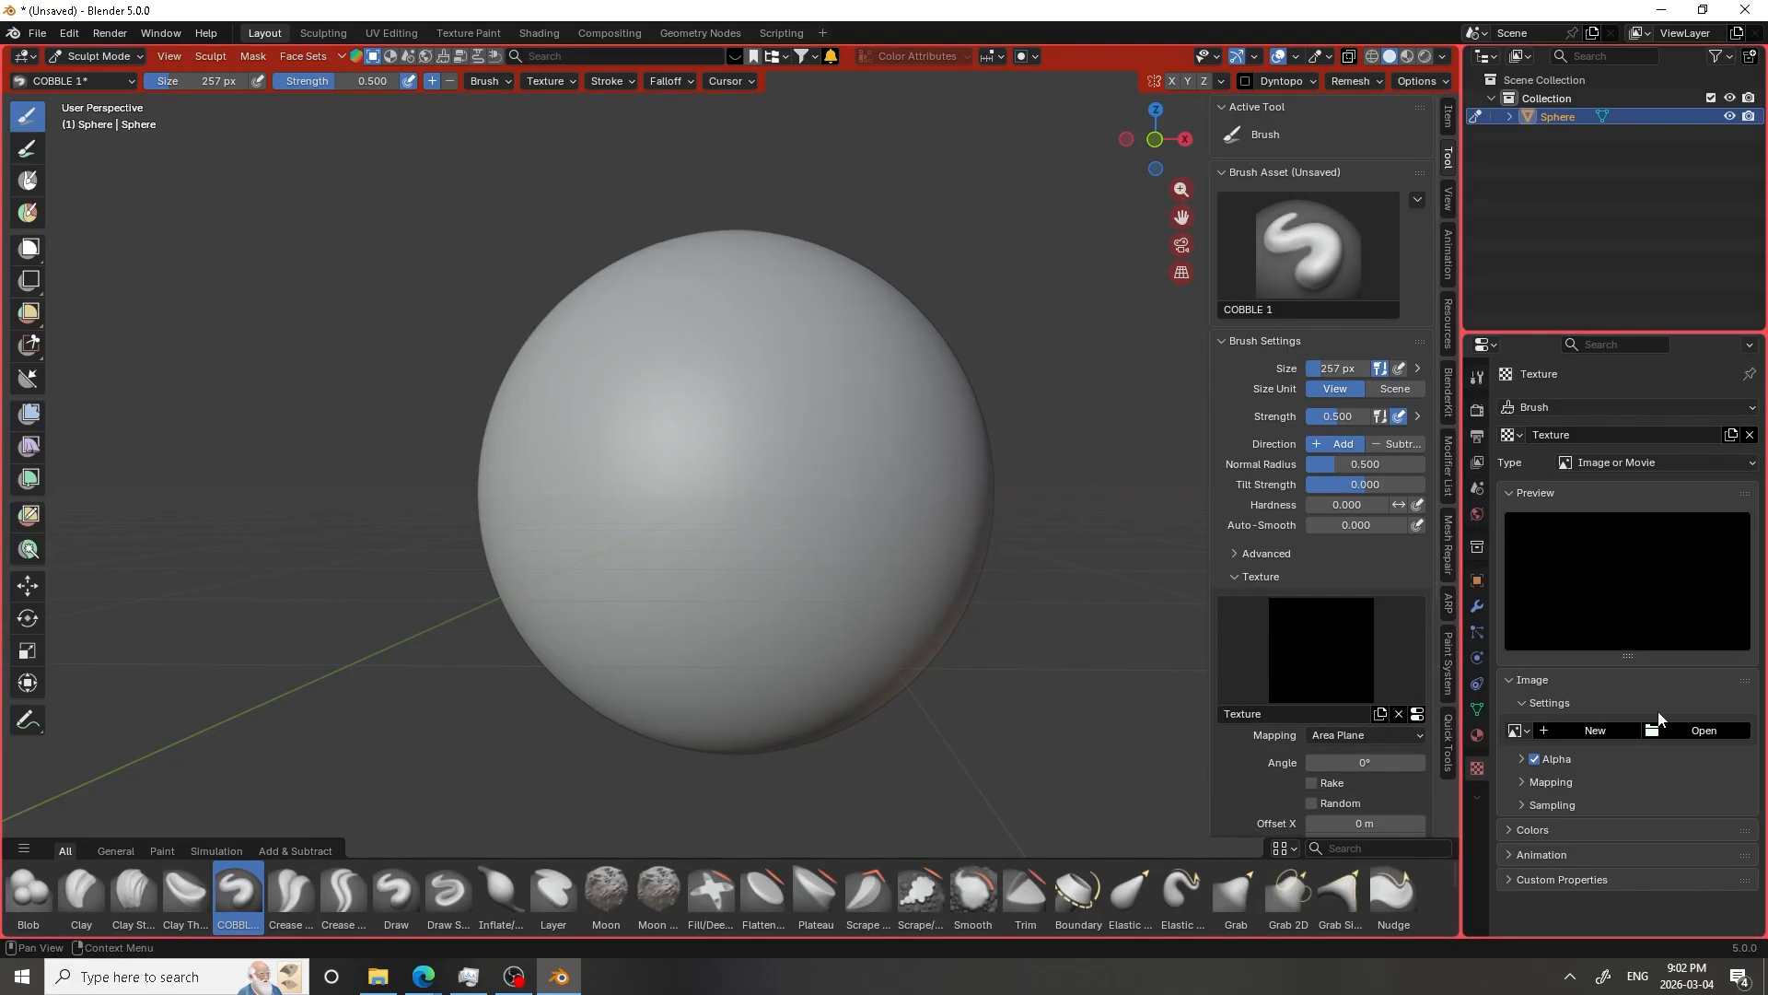
# Load stone_wall_heightmap.png from the Downloads folder as the brush texture's image
pyautogui.click(1693, 730)
pyautogui.click(223, 452)
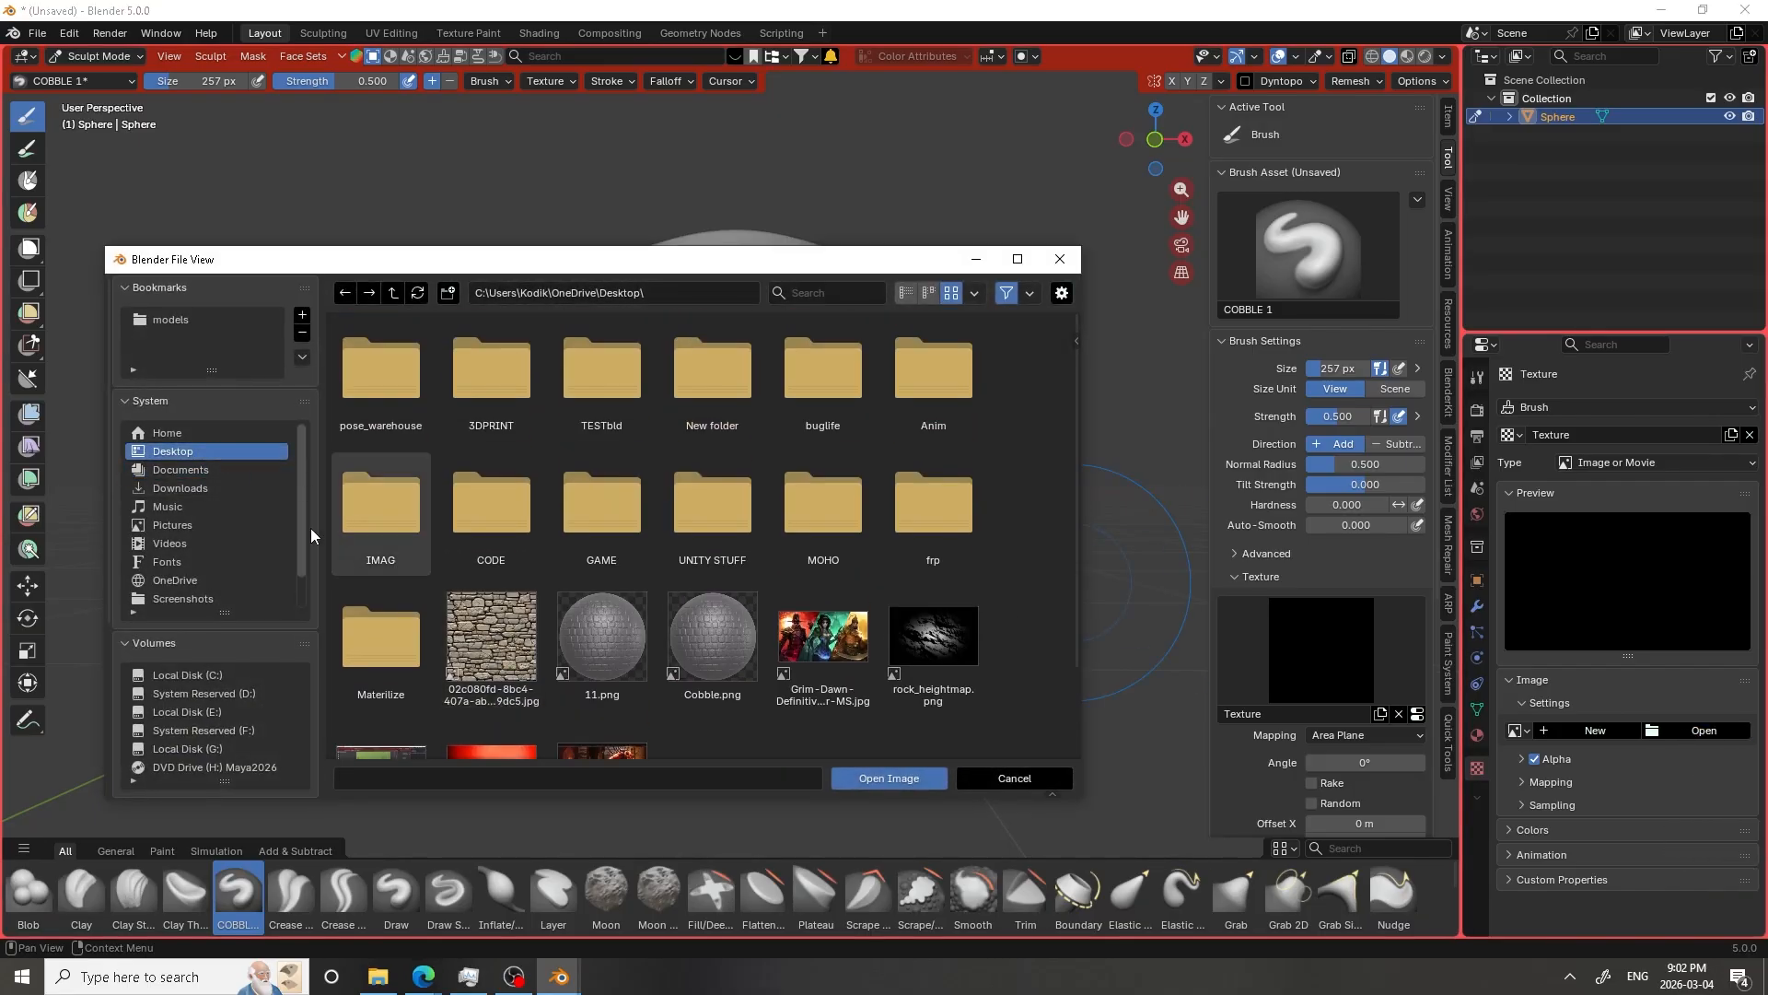
pyautogui.click(195, 490)
pyautogui.doubleClick(491, 352)
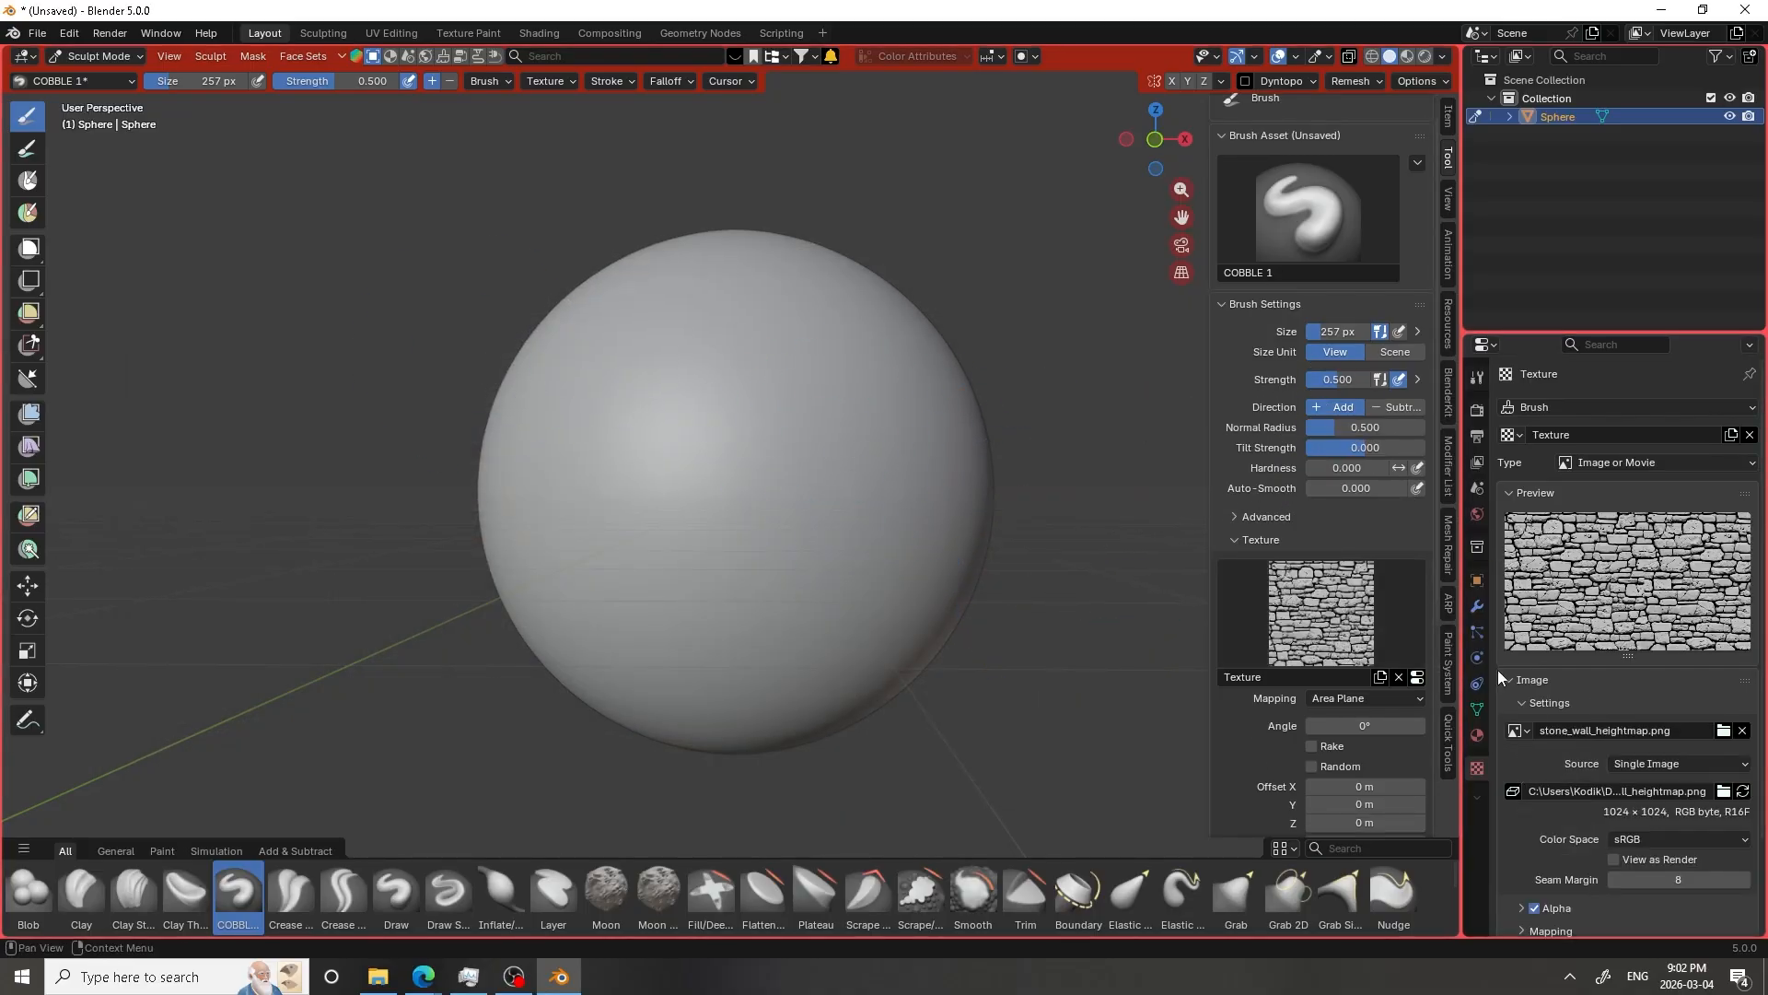
# Keep the brush texture mapping on Area Plane and set the stroke method to Anchored
pyautogui.scroll(-5, 1343, 649)
pyautogui.click(1334, 555)
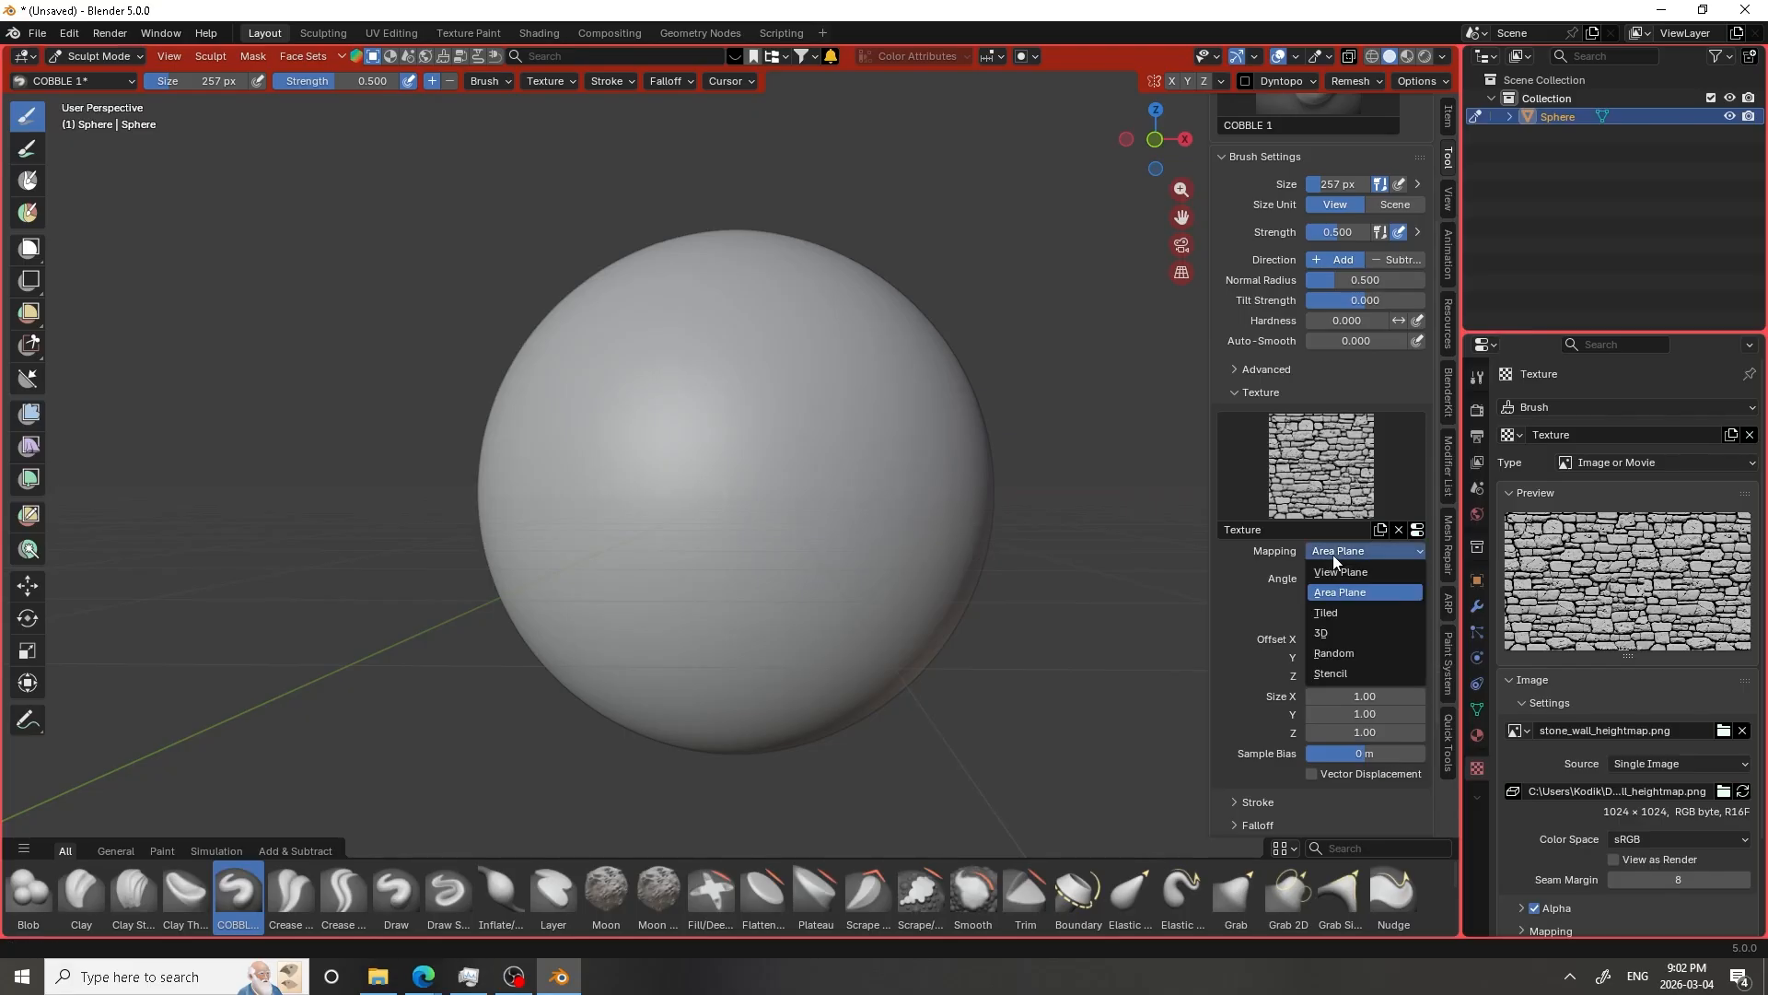
pyautogui.click(1326, 591)
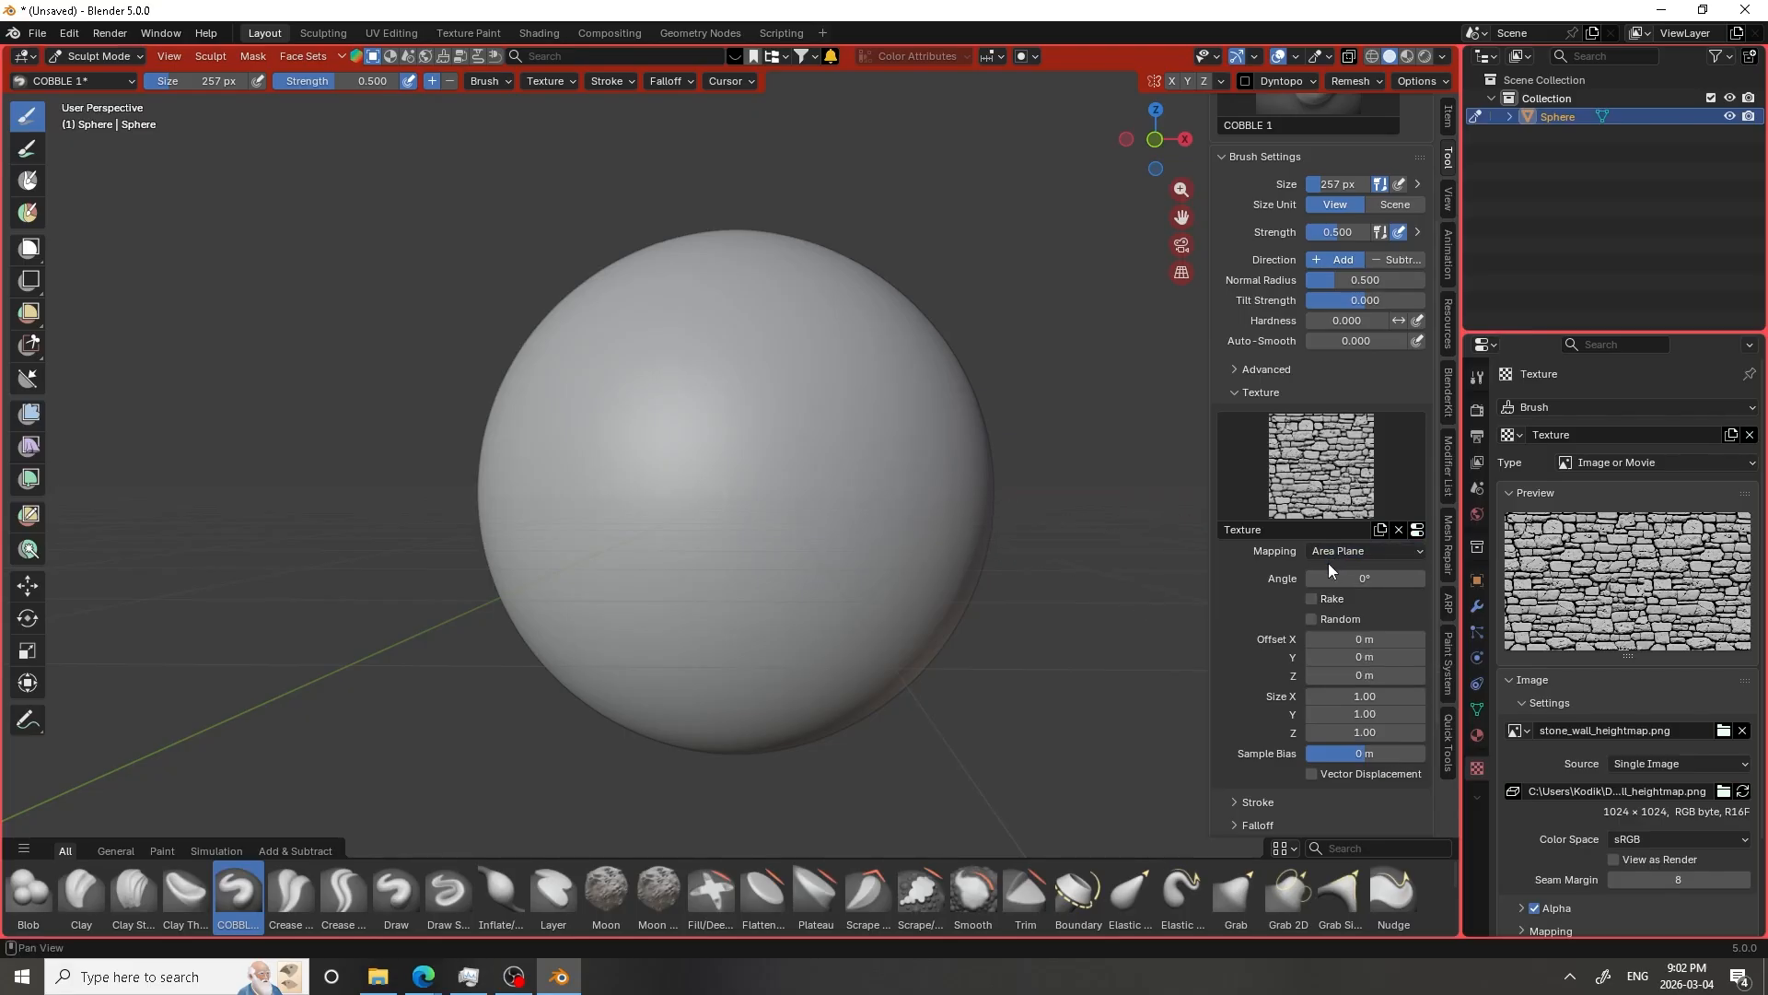
pyautogui.scroll(-3, 1328, 562)
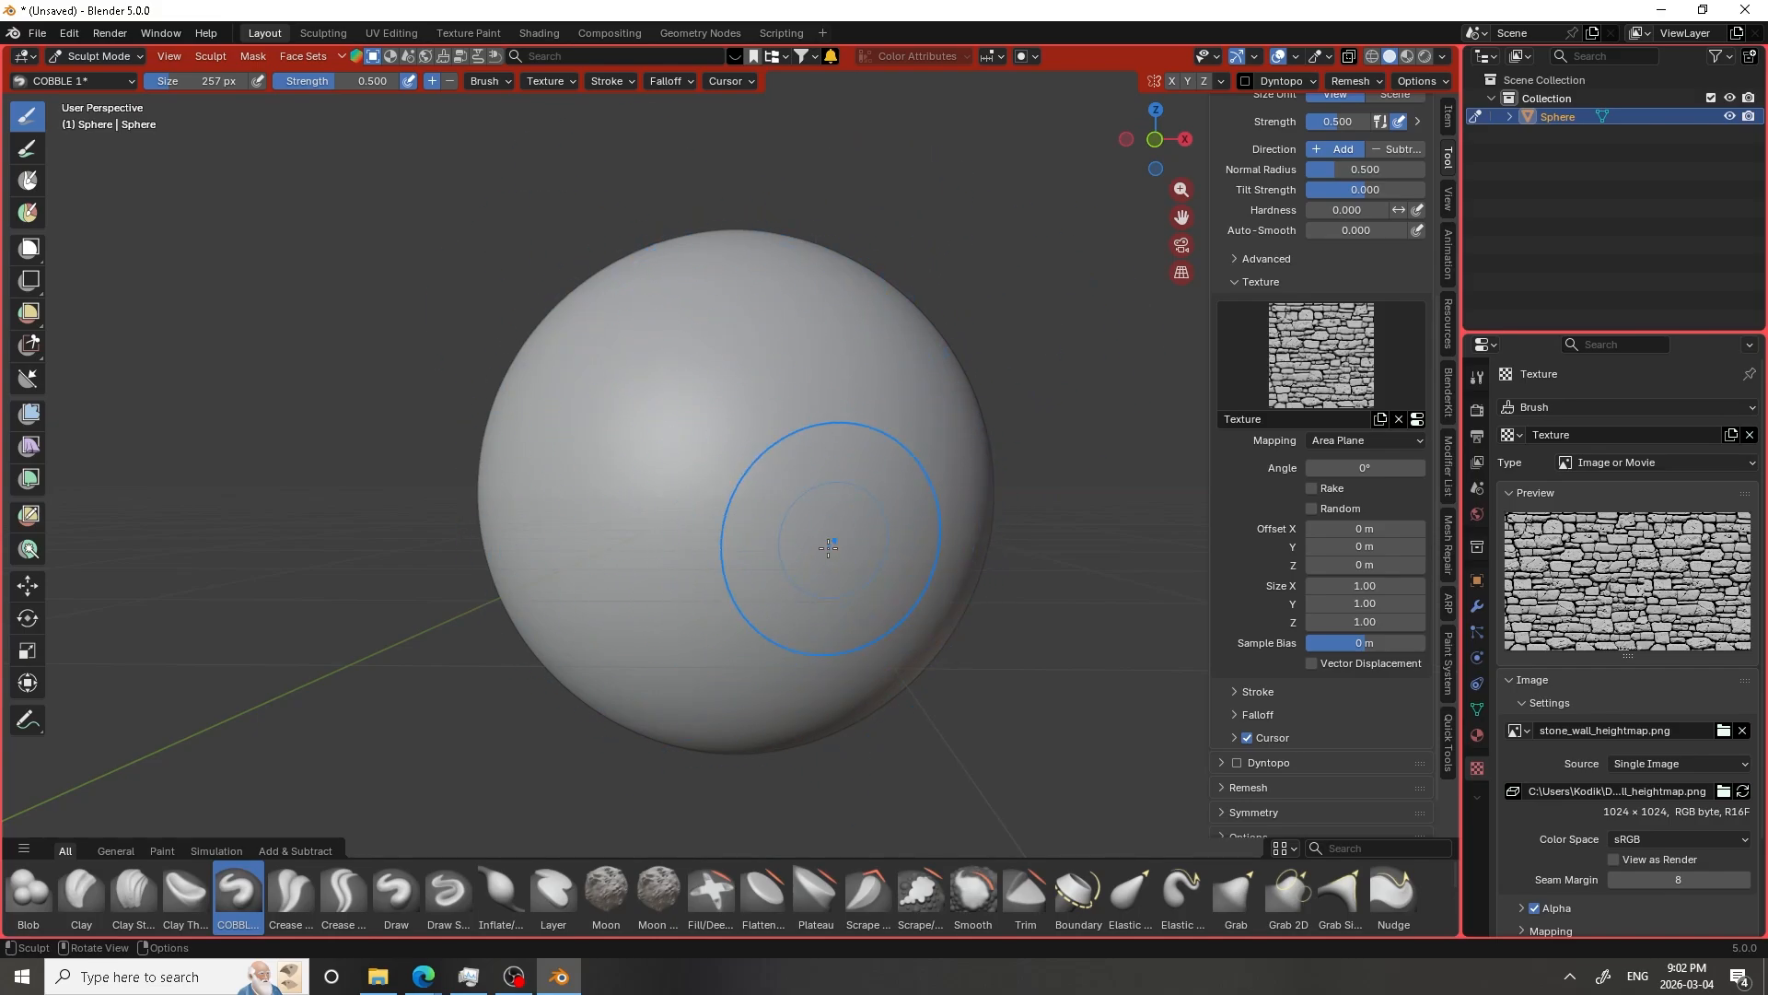
pyautogui.scroll(-1, 1260, 639)
pyautogui.click(1259, 653)
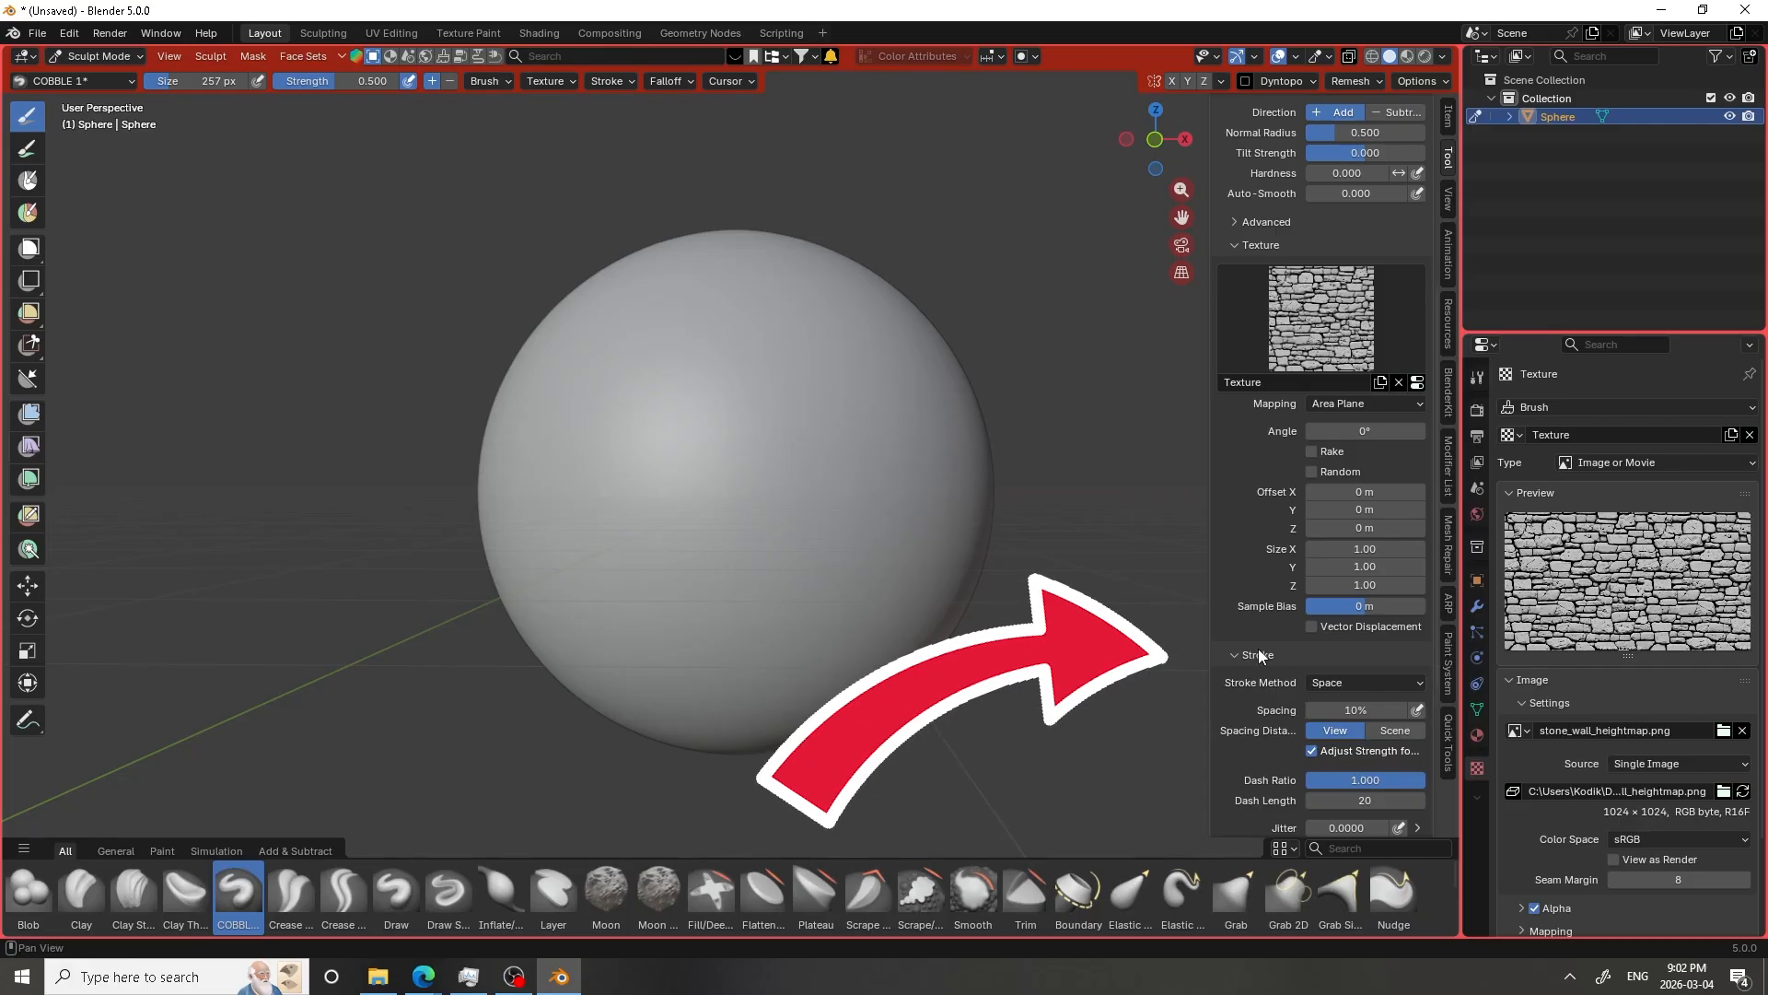
pyautogui.click(1334, 683)
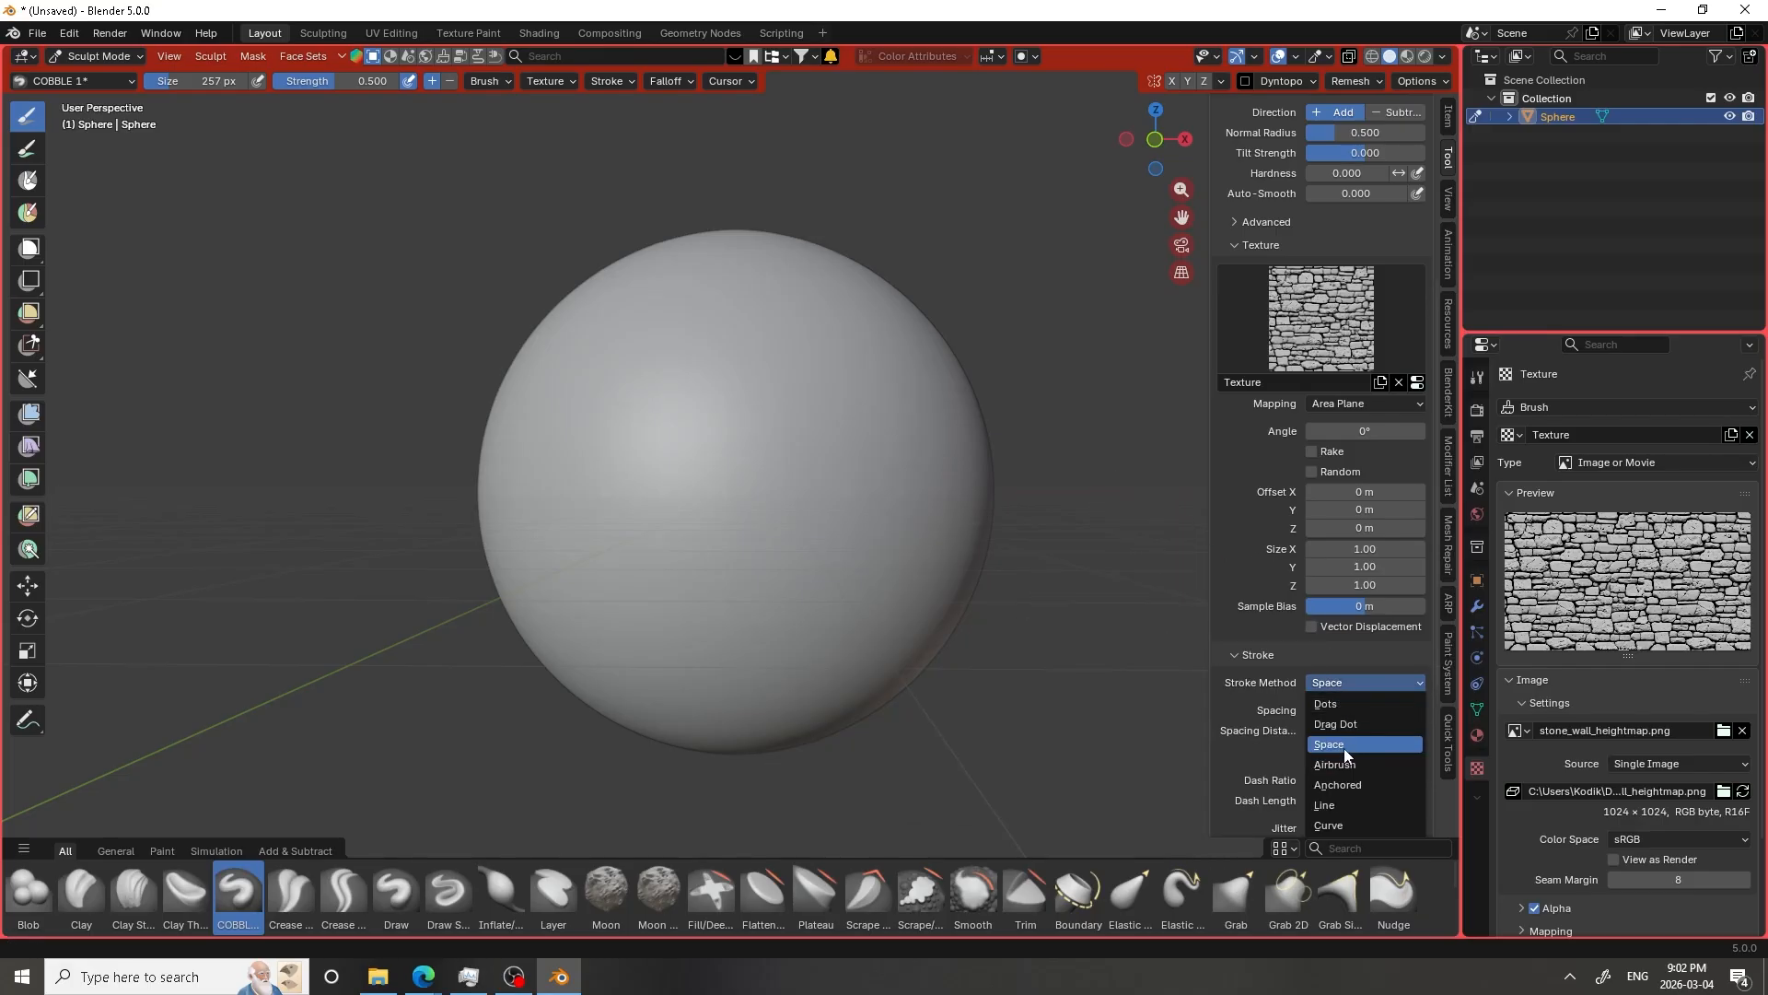
pyautogui.click(1345, 785)
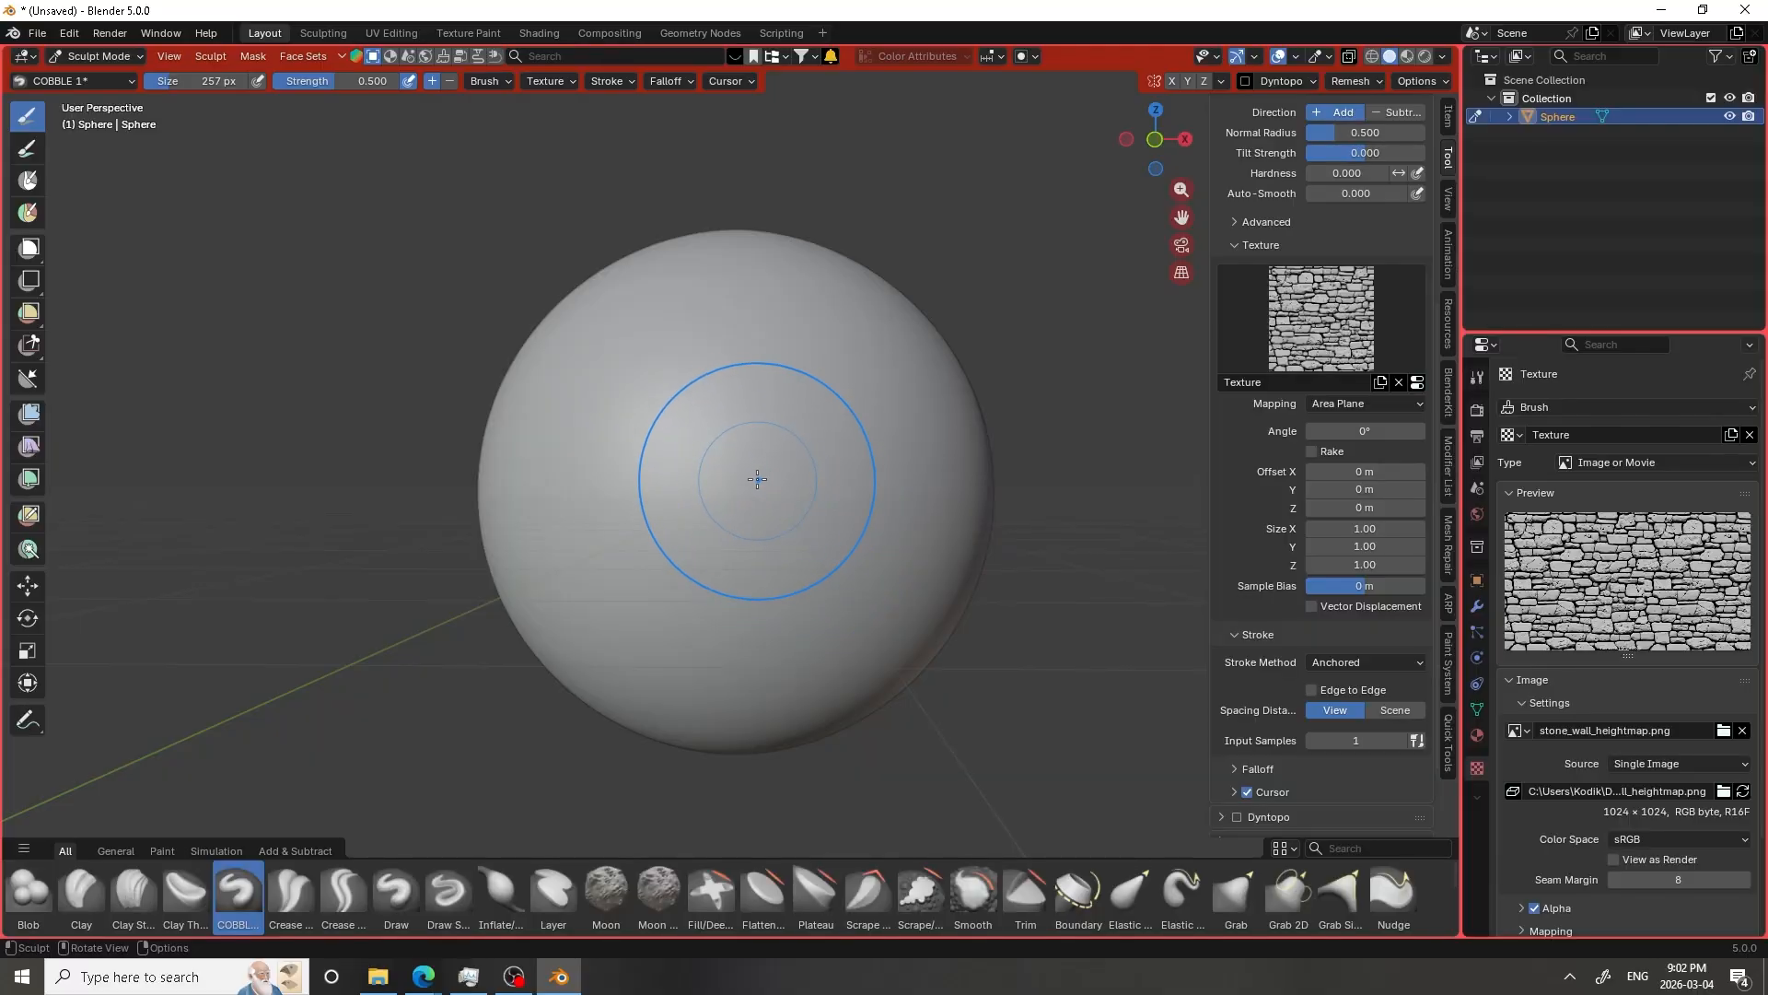
# Try stamping the stone texture over the front of the sphere at 0.500 strength, and undo the stamp
pyautogui.moveTo(746, 477)
pyautogui.mouseDown()
pyautogui.moveTo(976, 489)
pyautogui.moveTo(930, 636)
pyautogui.moveTo(866, 700)
pyautogui.moveTo(760, 742)
pyautogui.mouseUp()
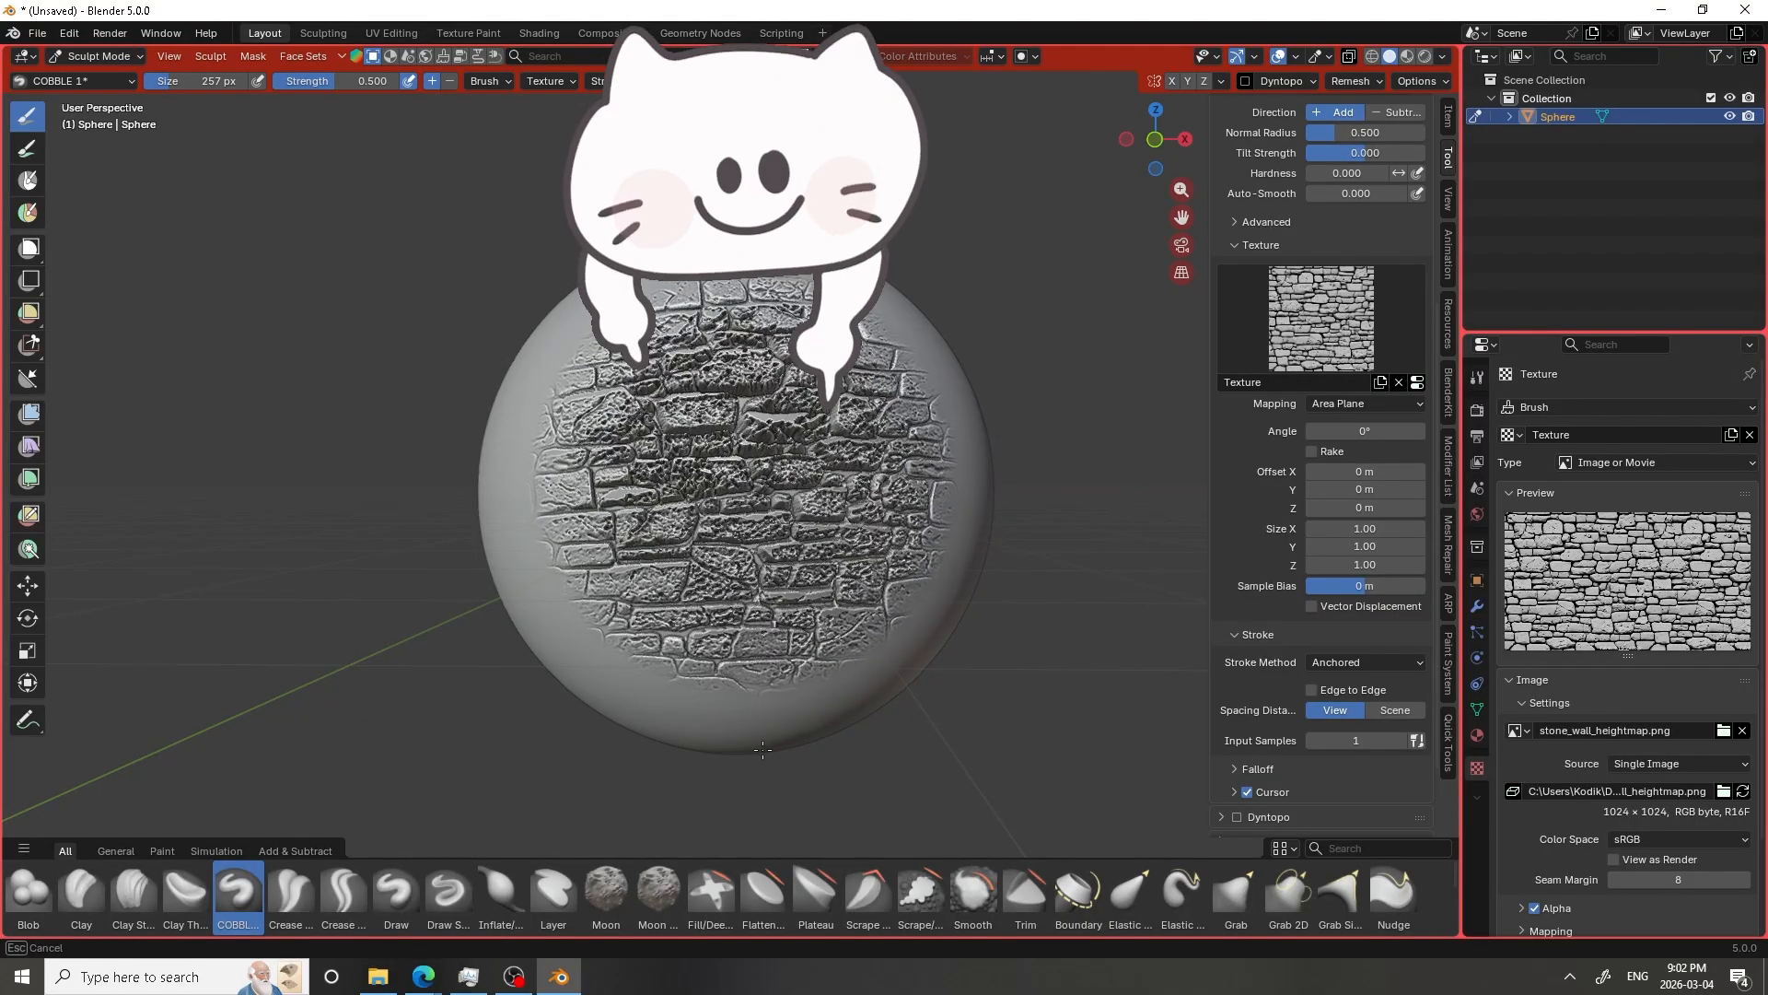
pyautogui.moveTo(737, 536)
pyautogui.mouseDown(button='middle')
pyautogui.moveTo(724, 562)
pyautogui.moveTo(773, 553)
pyautogui.moveTo(650, 410)
pyautogui.mouseUp(button='middle')
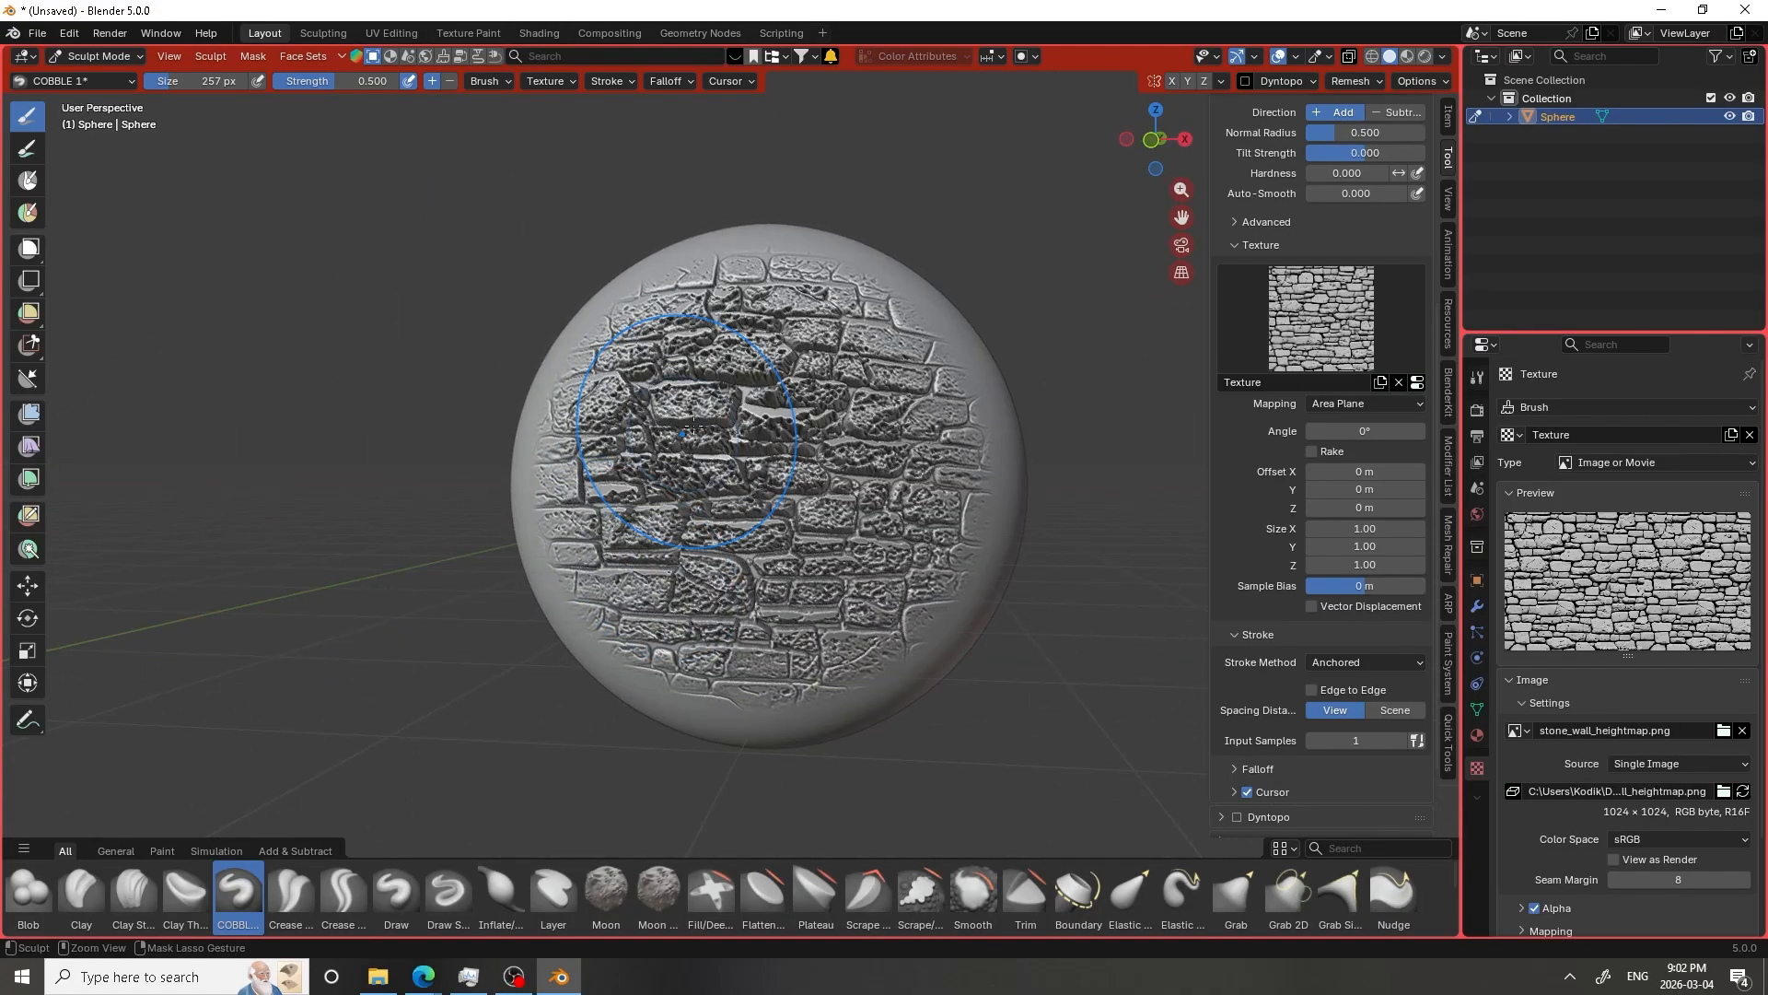
pyautogui.hotkey('ctrl', 'z')
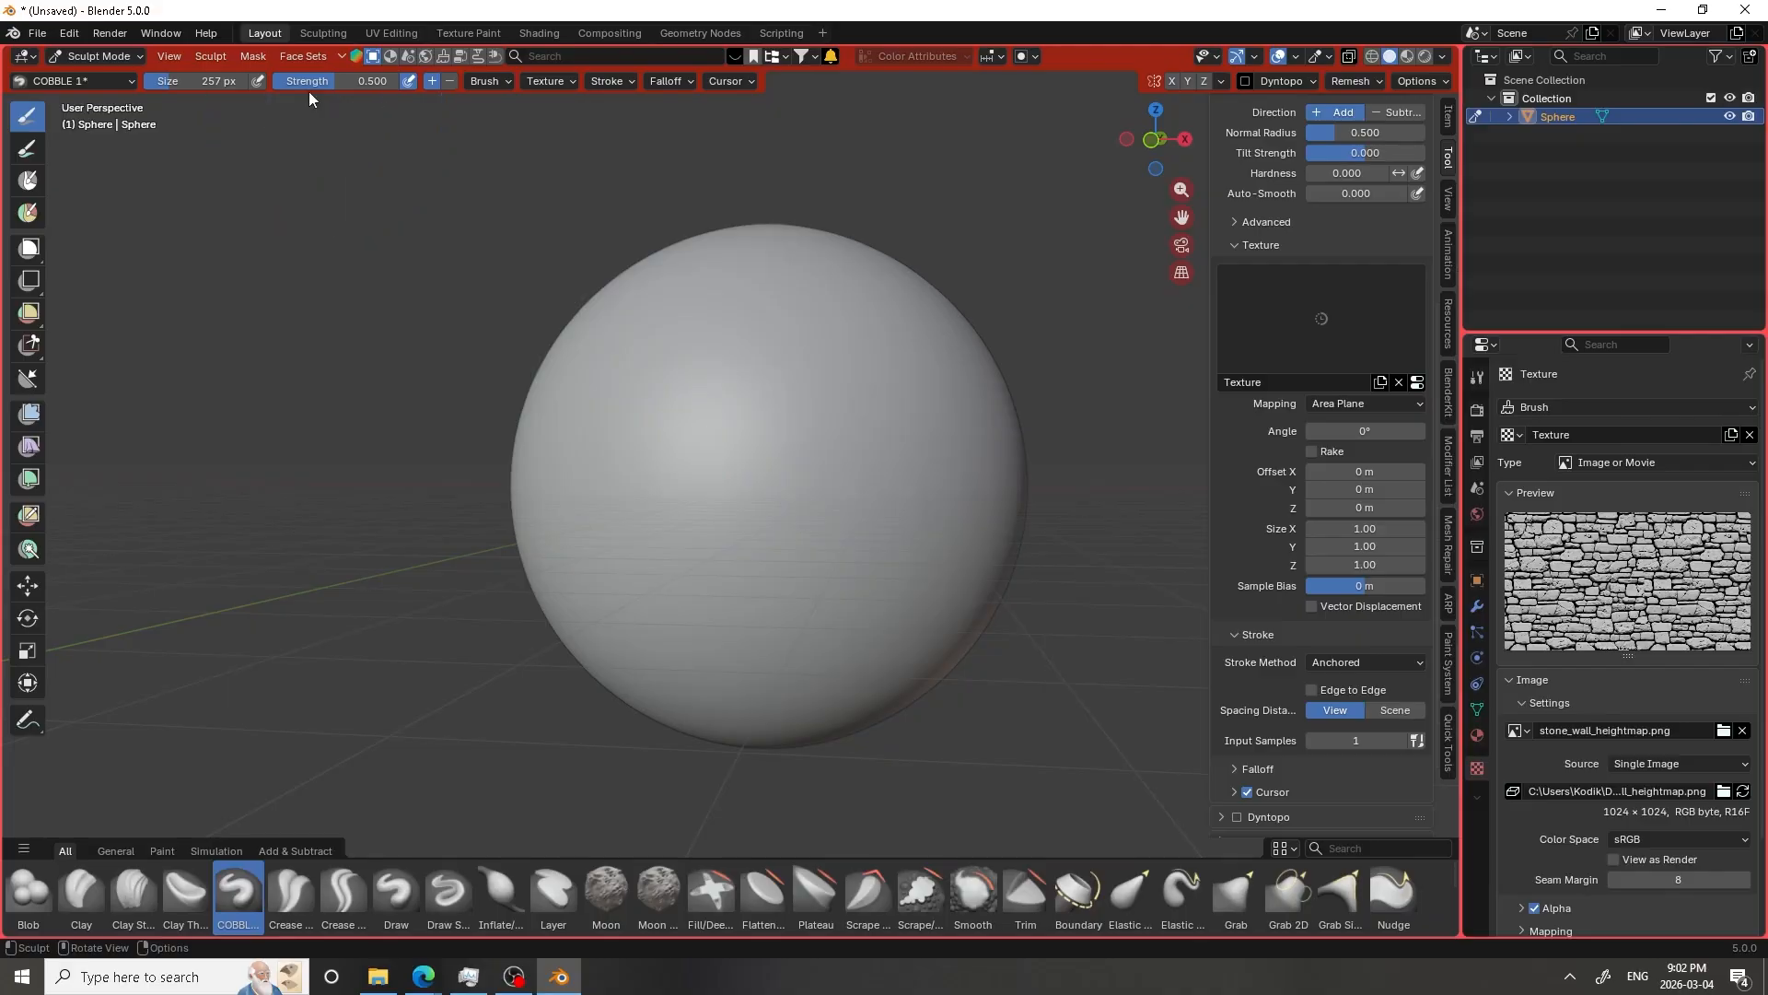
# Set the brush strength to 0.248, test it with one stamp on the sphere, and undo that stamp
pyautogui.moveTo(318, 81); pyautogui.dragTo(276, 81)
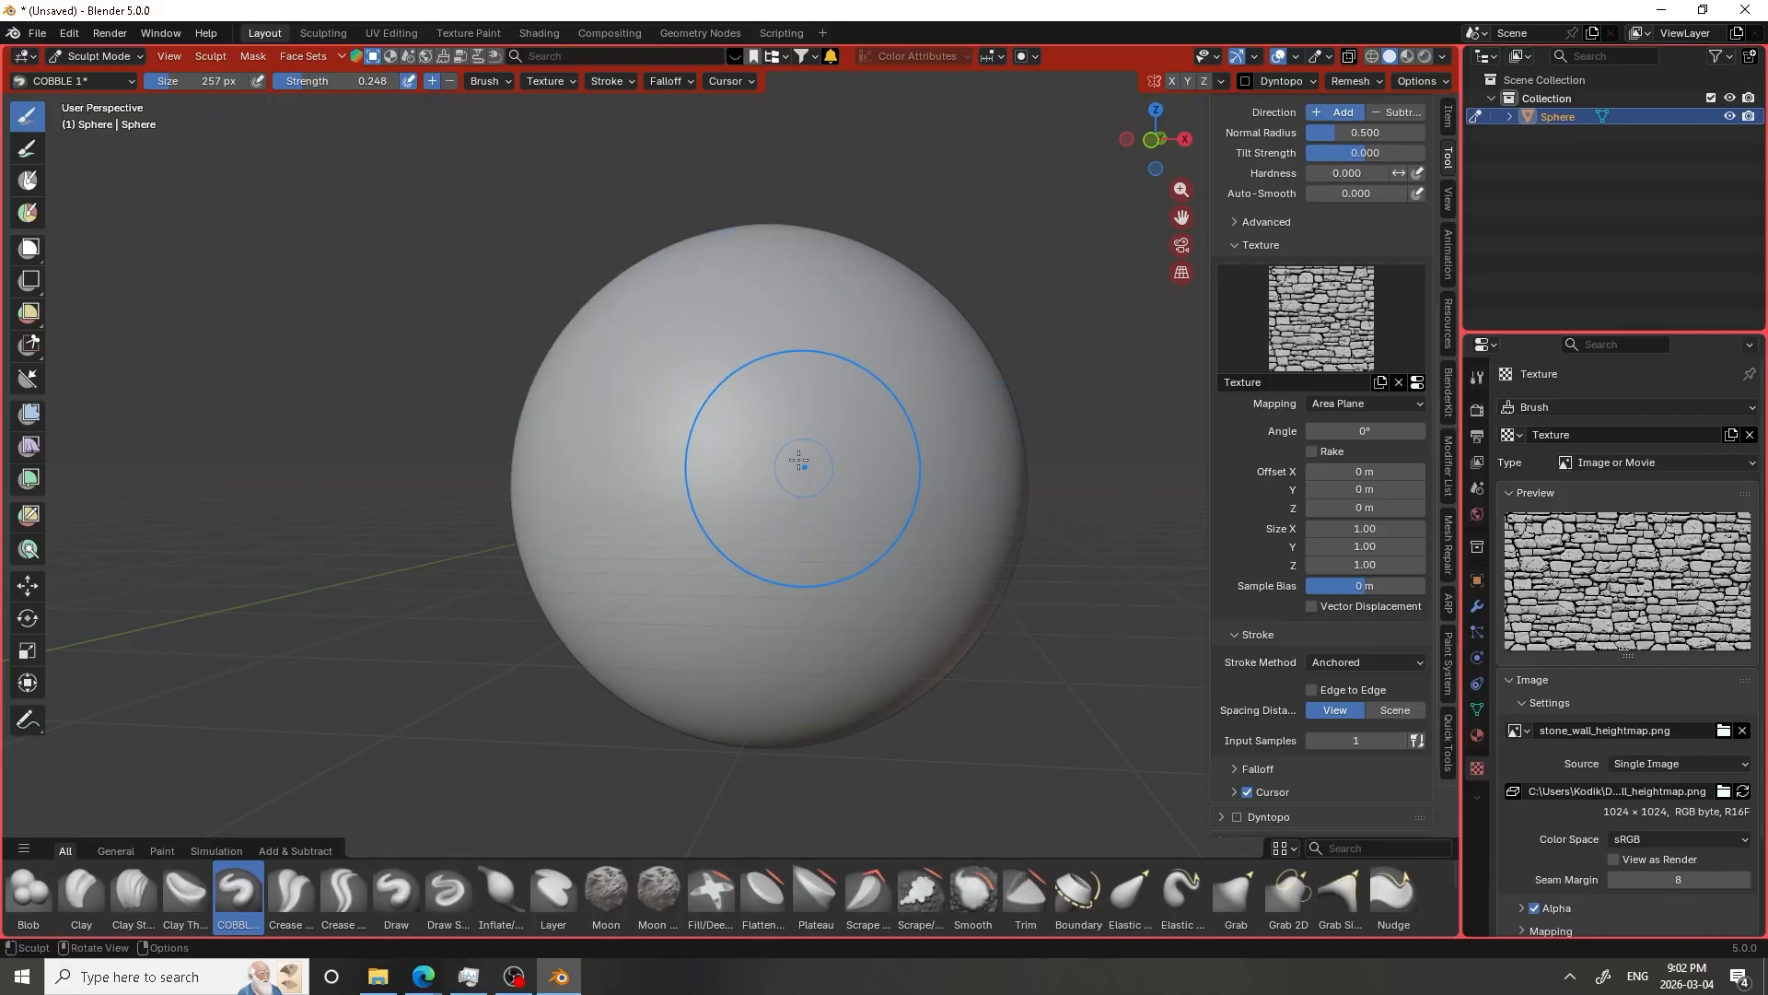
pyautogui.moveTo(797, 460)
pyautogui.mouseDown()
pyautogui.moveTo(912, 498)
pyautogui.moveTo(820, 651)
pyautogui.moveTo(898, 598)
pyautogui.moveTo(921, 608)
pyautogui.mouseUp()
pyautogui.scroll(2, 750, 612)
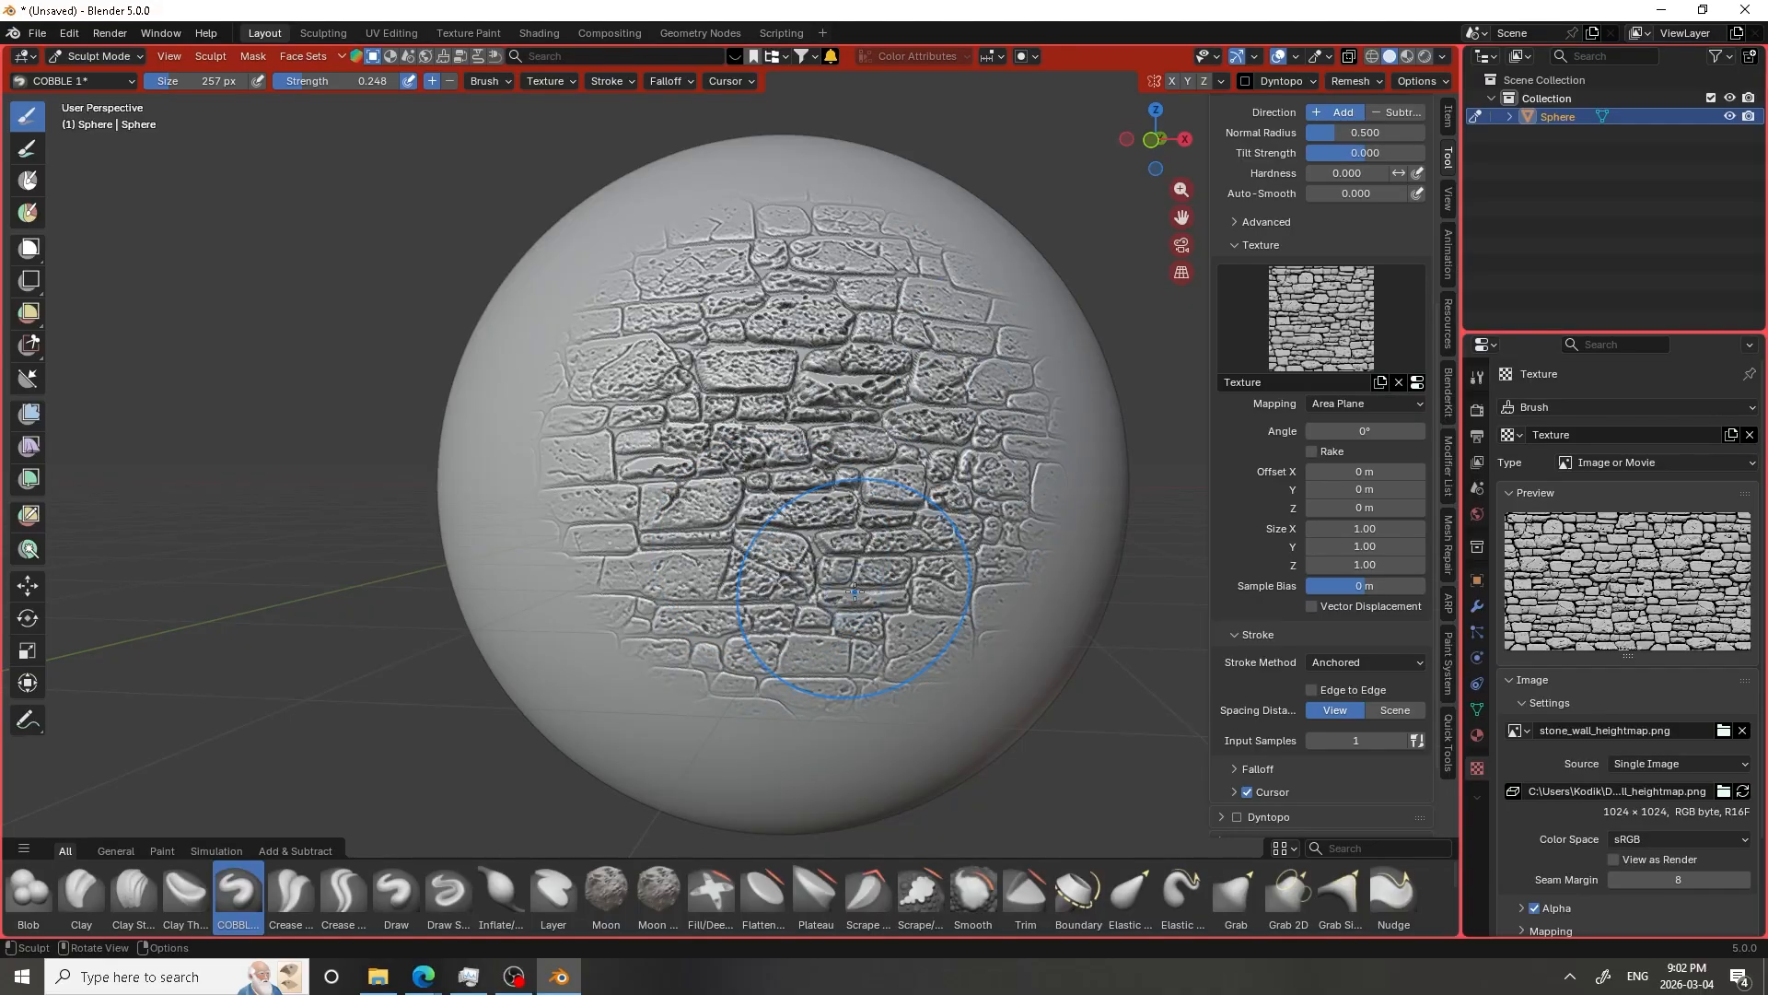
pyautogui.scroll(-1, 829, 414)
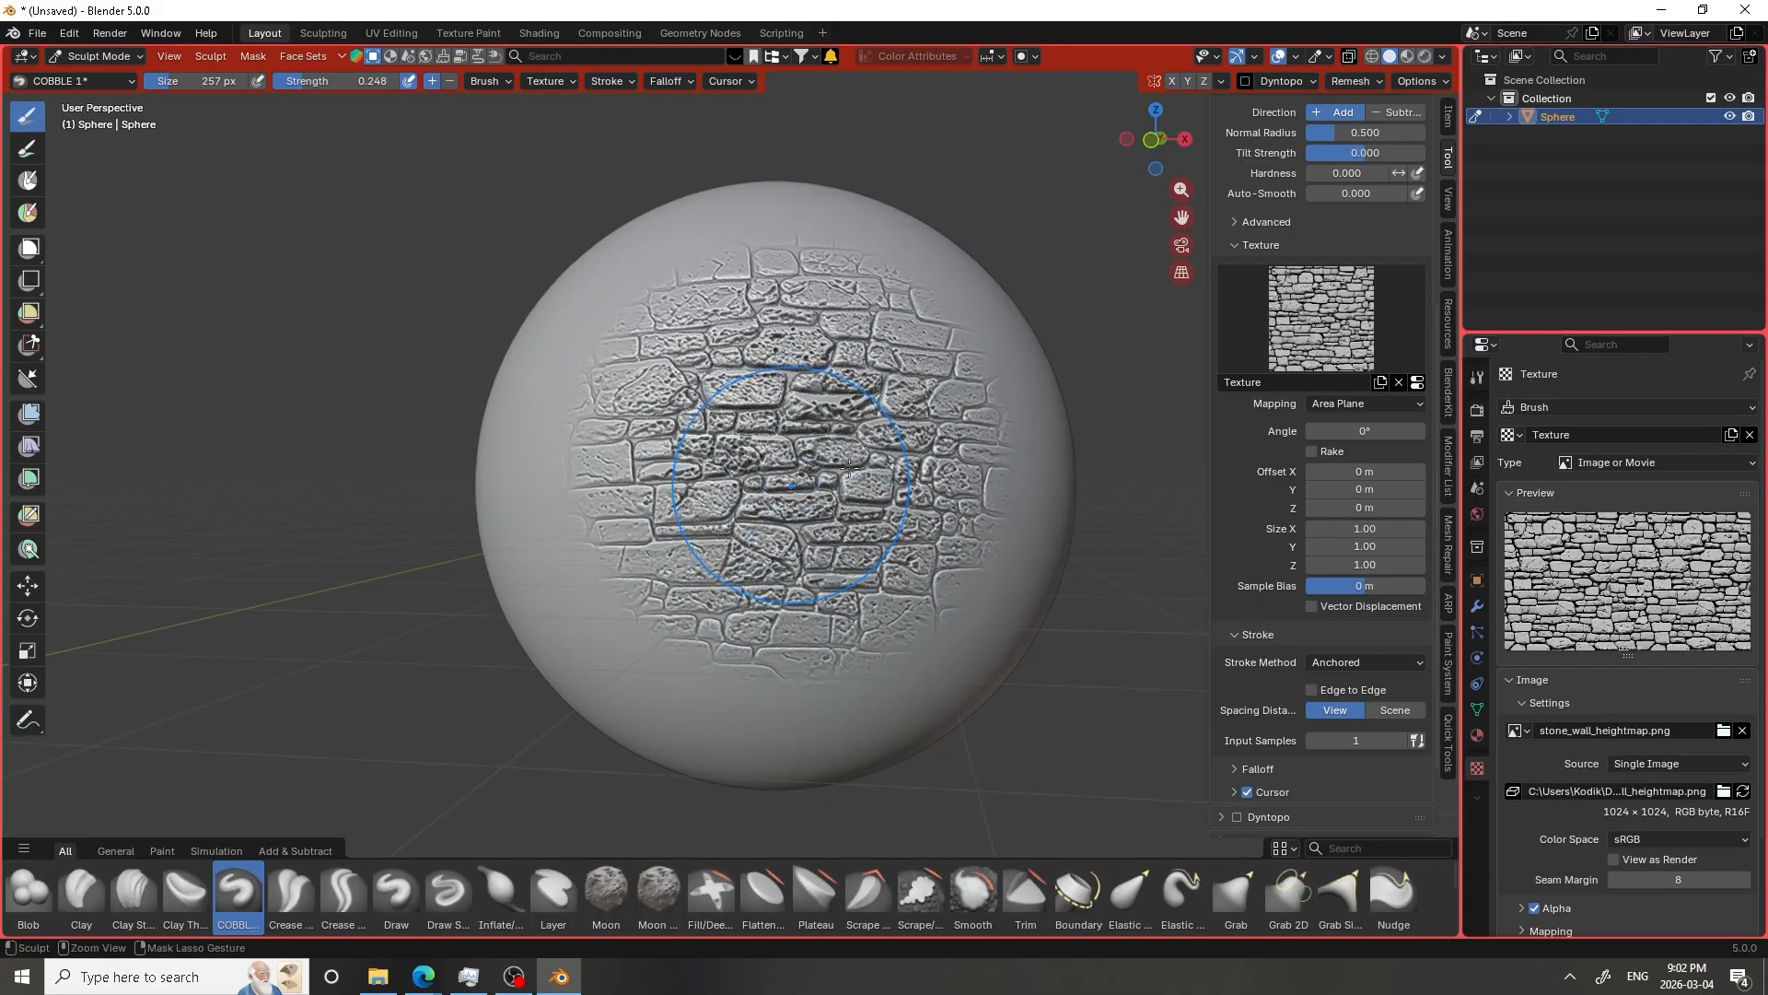
pyautogui.hotkey('ctrl', 'z')
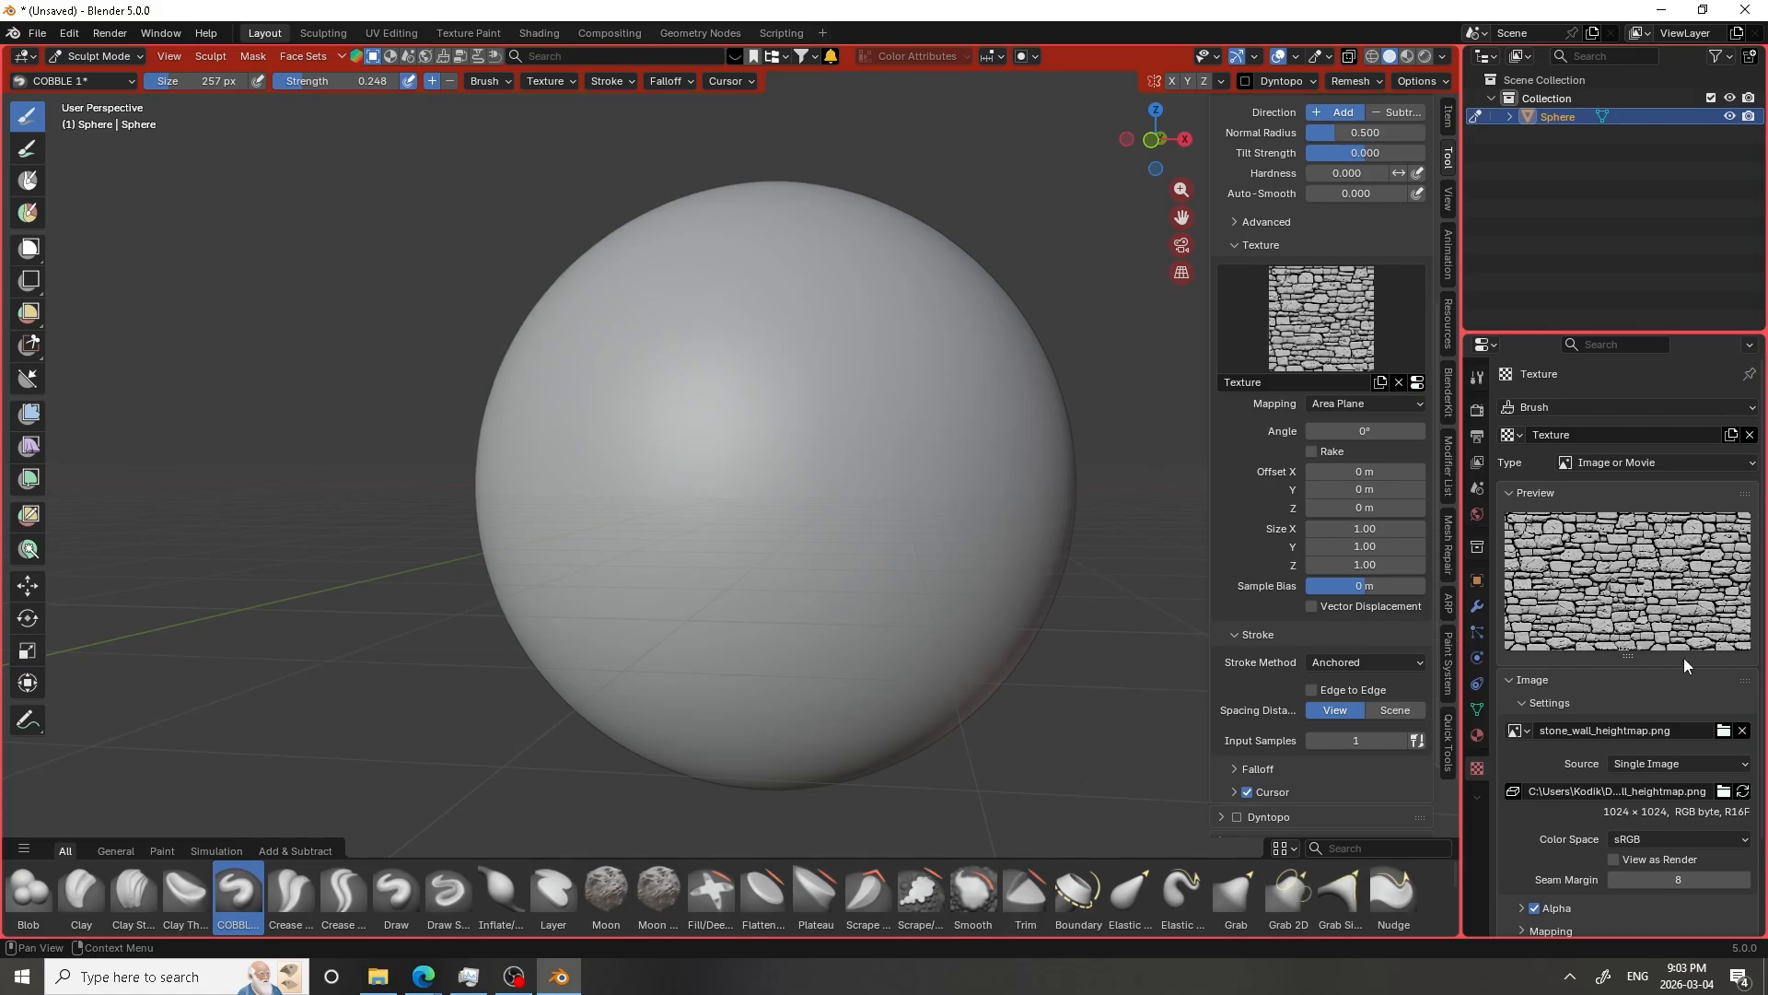
# Set the brush's Auto-Smooth to 0.571, try a subtractive stamp on the sphere, and undo that stamp
pyautogui.scroll(6, 1328, 368)
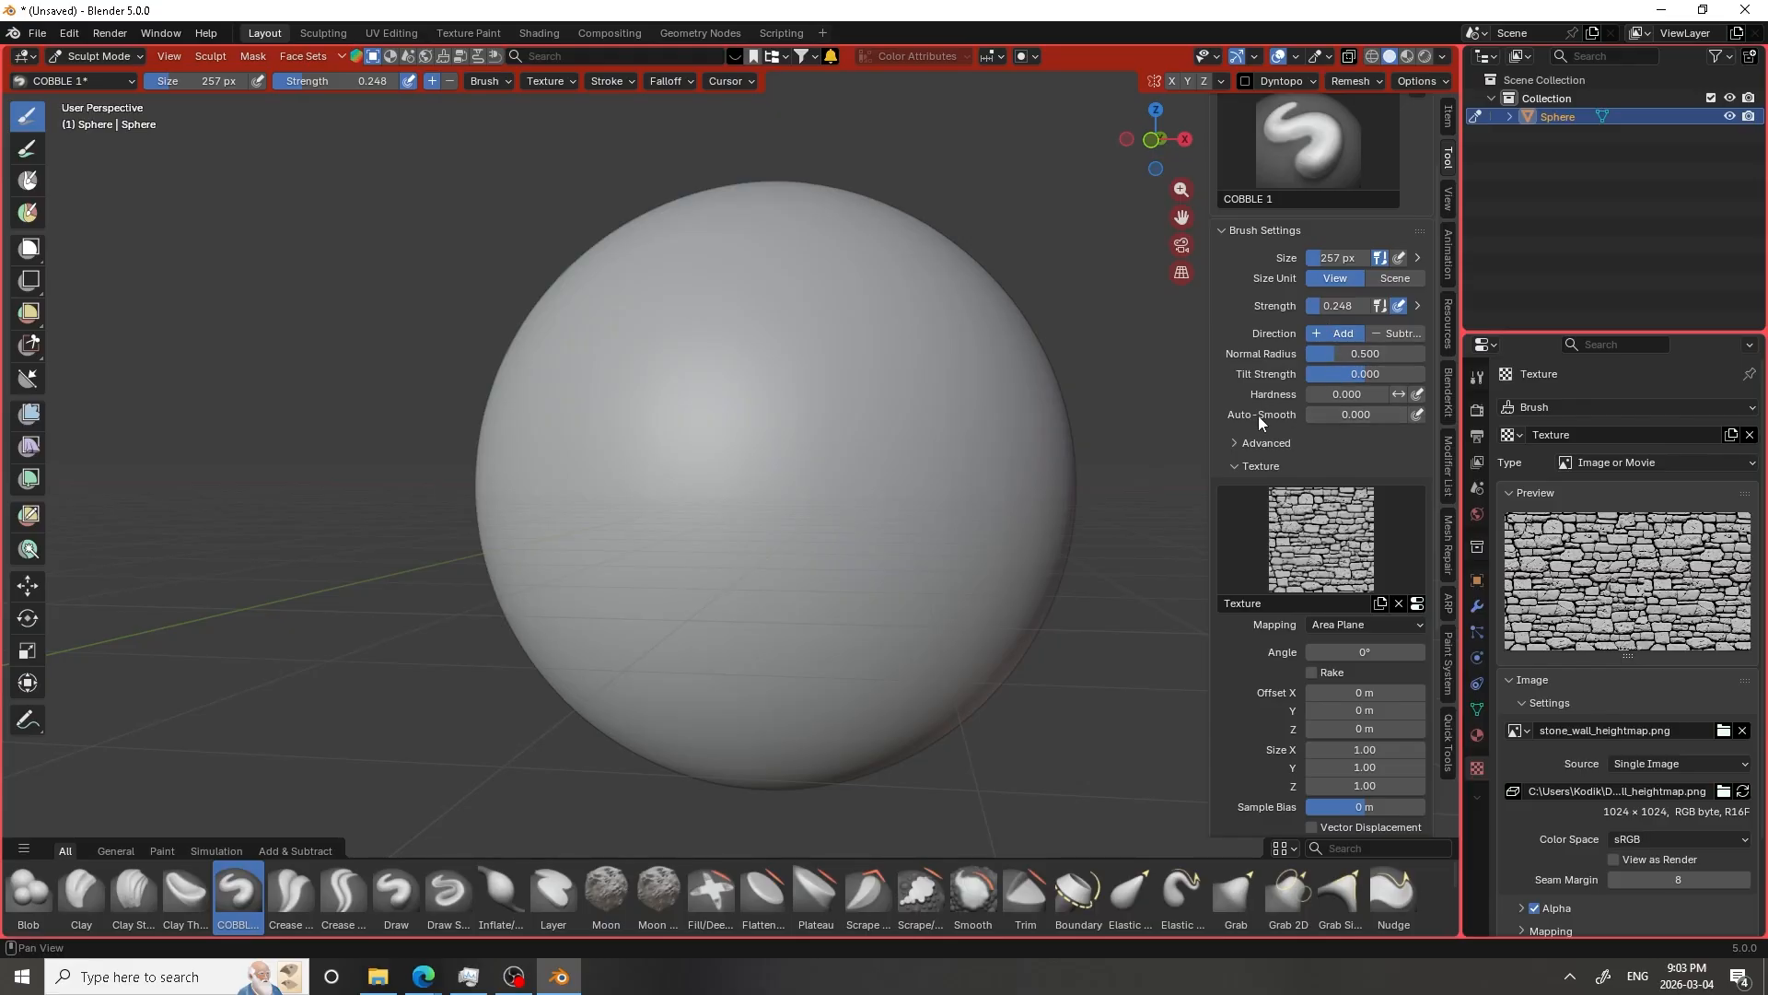
pyautogui.moveTo(1326, 415)
pyautogui.mouseDown()
pyautogui.moveTo(1377, 414)
pyautogui.moveTo(1362, 412)
pyautogui.mouseUp()
pyautogui.moveTo(809, 461)
pyautogui.mouseDown()
pyautogui.moveTo(879, 541)
pyautogui.moveTo(752, 445)
pyautogui.mouseUp()
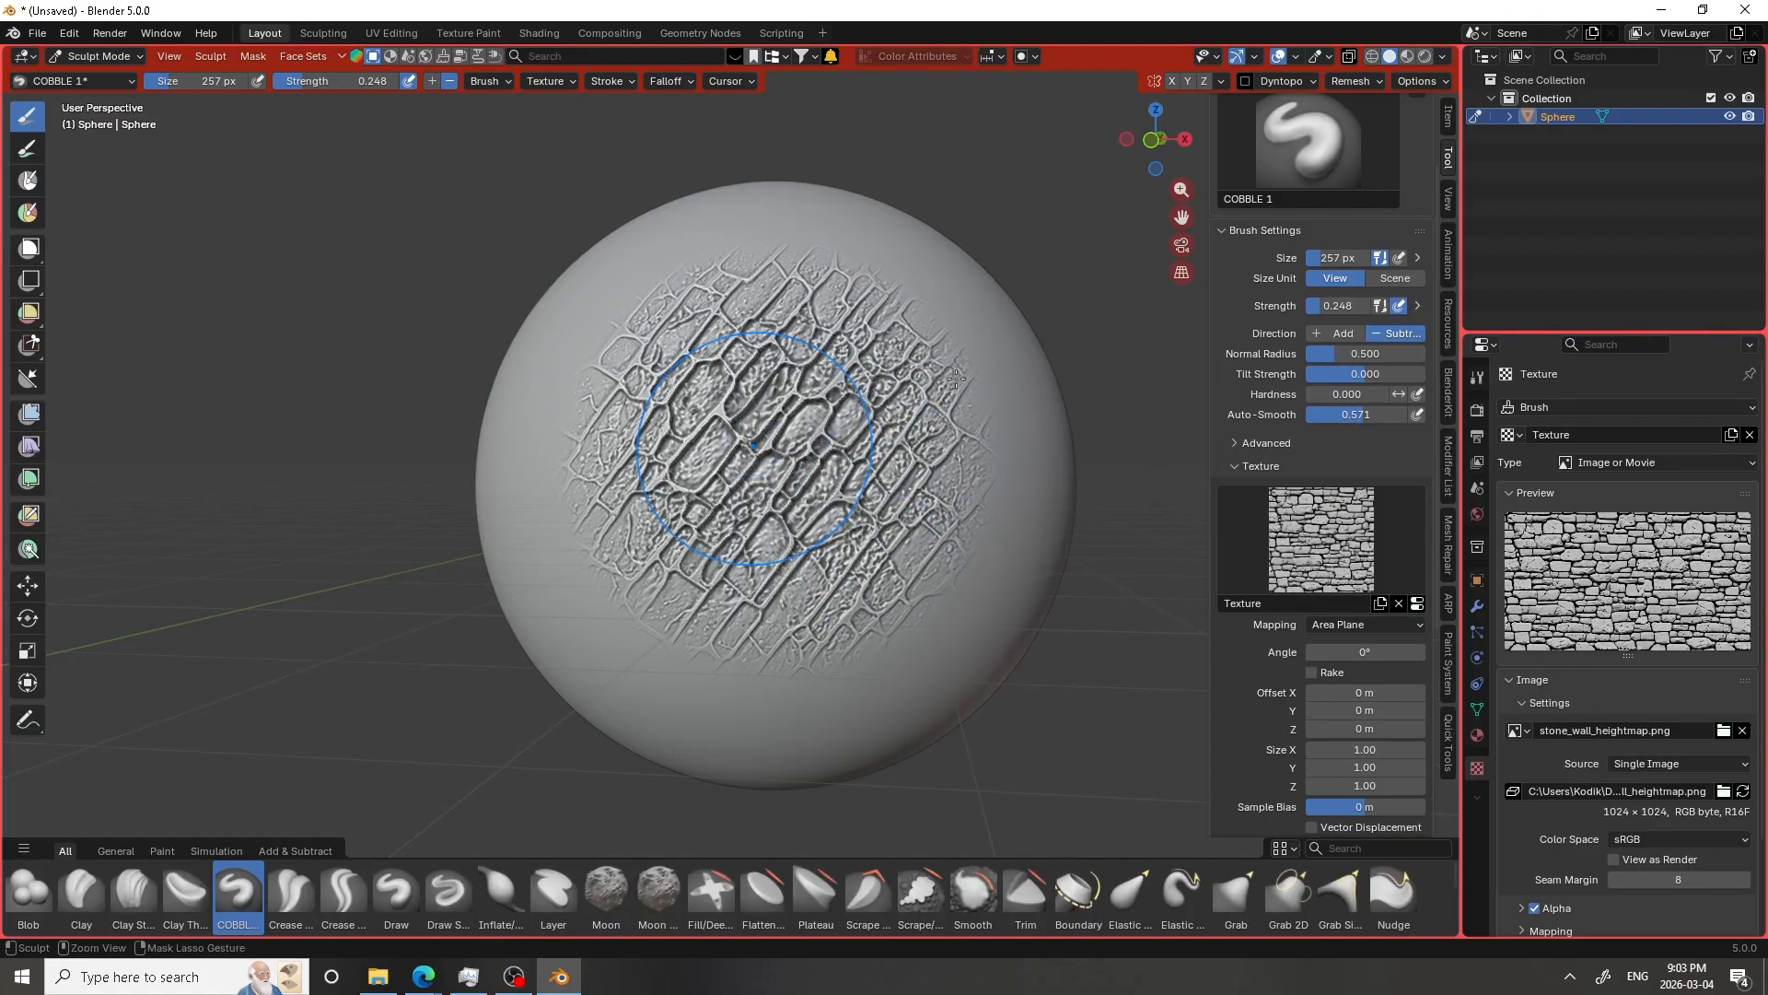
pyautogui.hotkey('ctrl', 'z')
# Set the brush direction to Add and stamp the stone texture across nearly the whole front of the sphere
pyautogui.click(1335, 333)
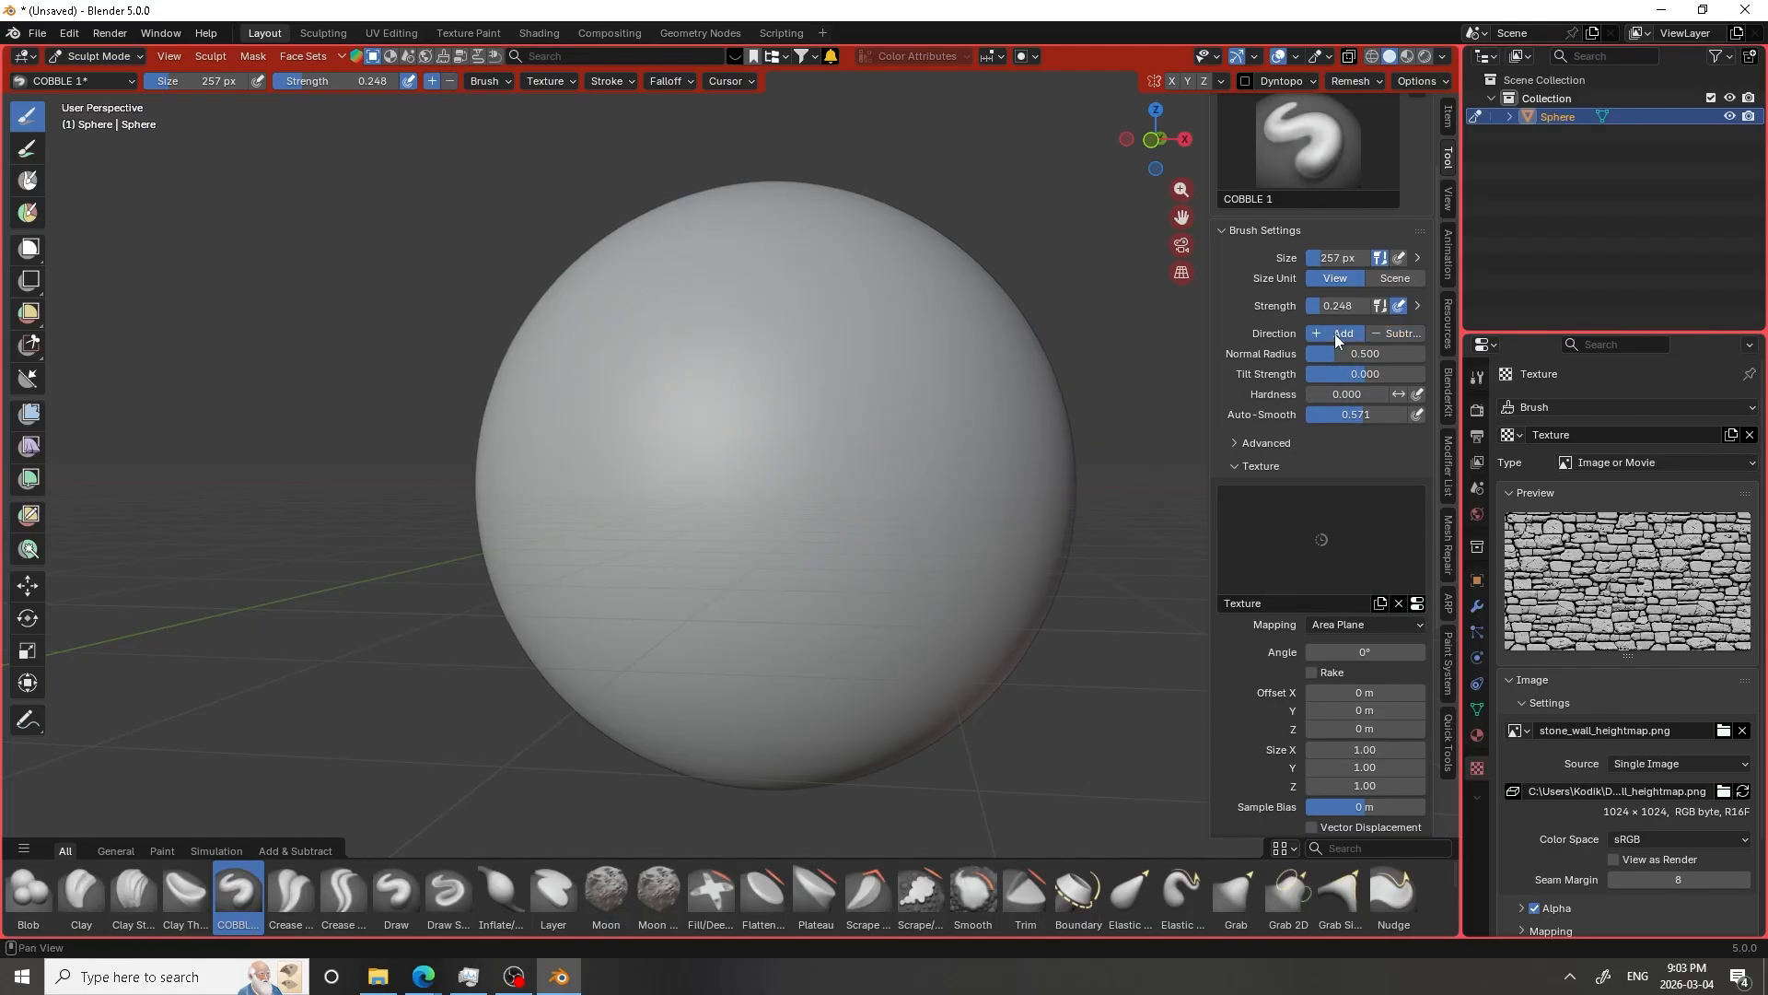
pyautogui.moveTo(750, 446)
pyautogui.mouseDown()
pyautogui.moveTo(810, 673)
pyautogui.moveTo(763, 733)
pyautogui.moveTo(716, 686)
pyautogui.moveTo(1003, 403)
pyautogui.moveTo(517, 464)
pyautogui.moveTo(759, 837)
pyautogui.moveTo(737, 838)
pyautogui.mouseUp()
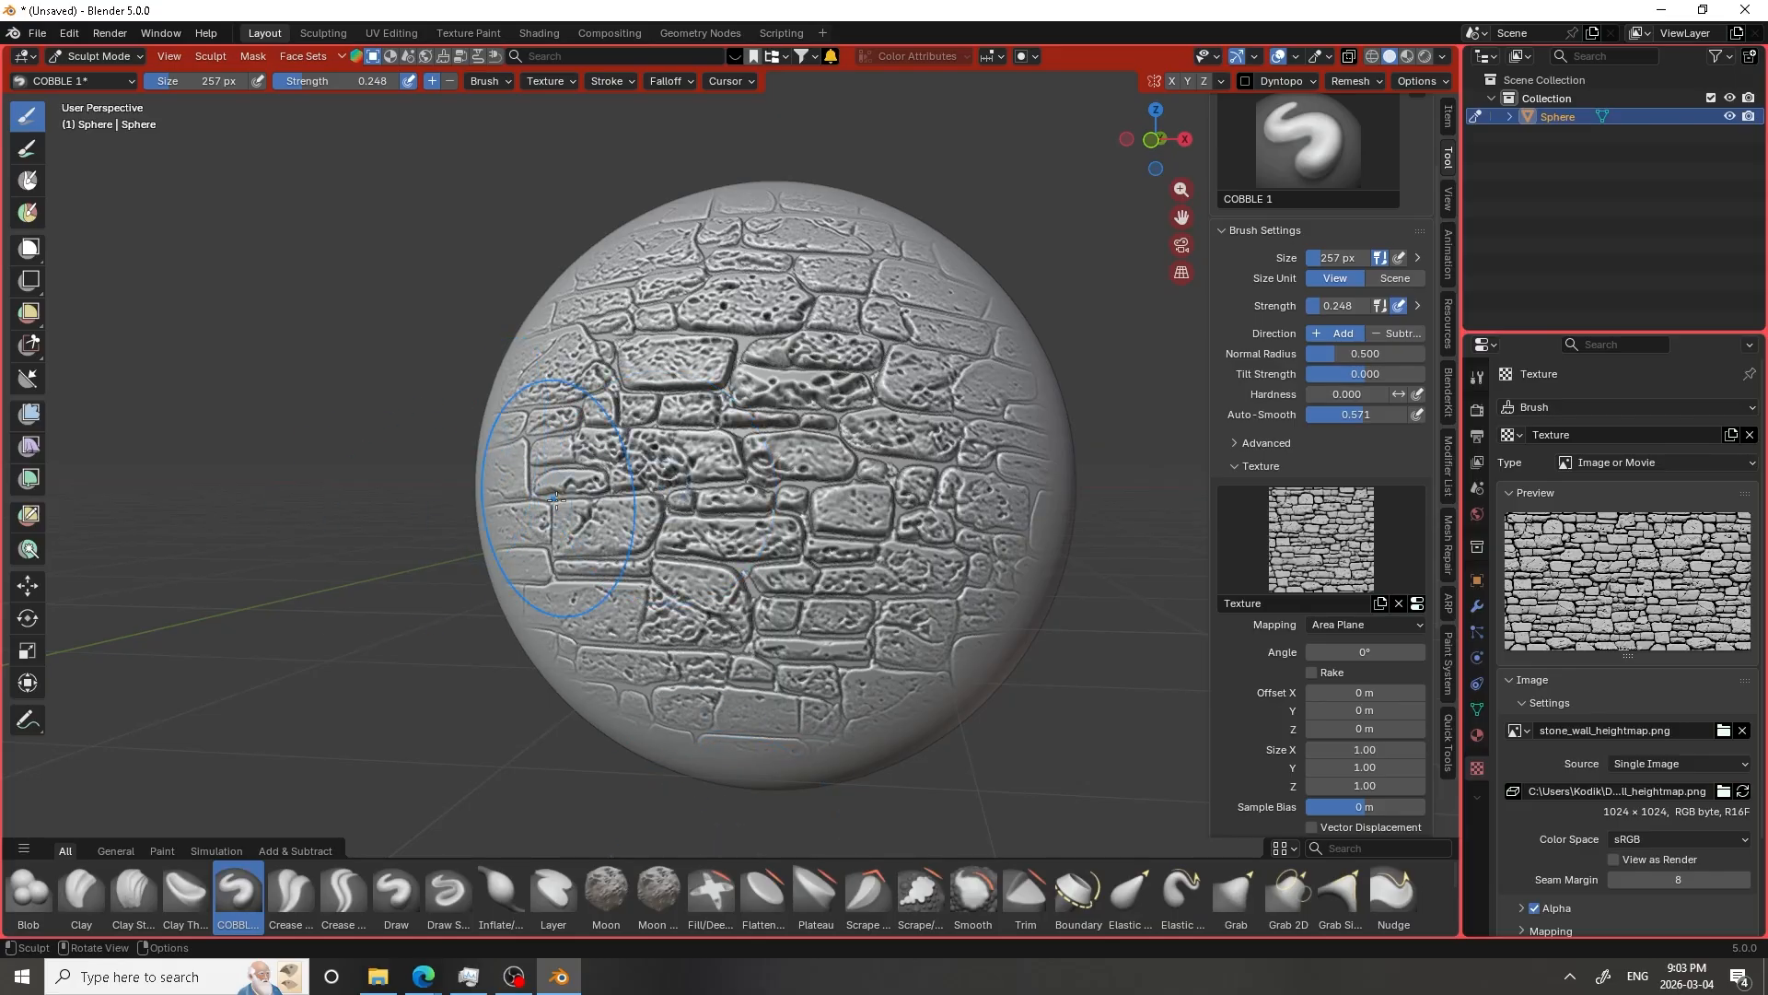
# Switch the sphere to Object Mode and add a camera to the scene
pyautogui.click(101, 56)
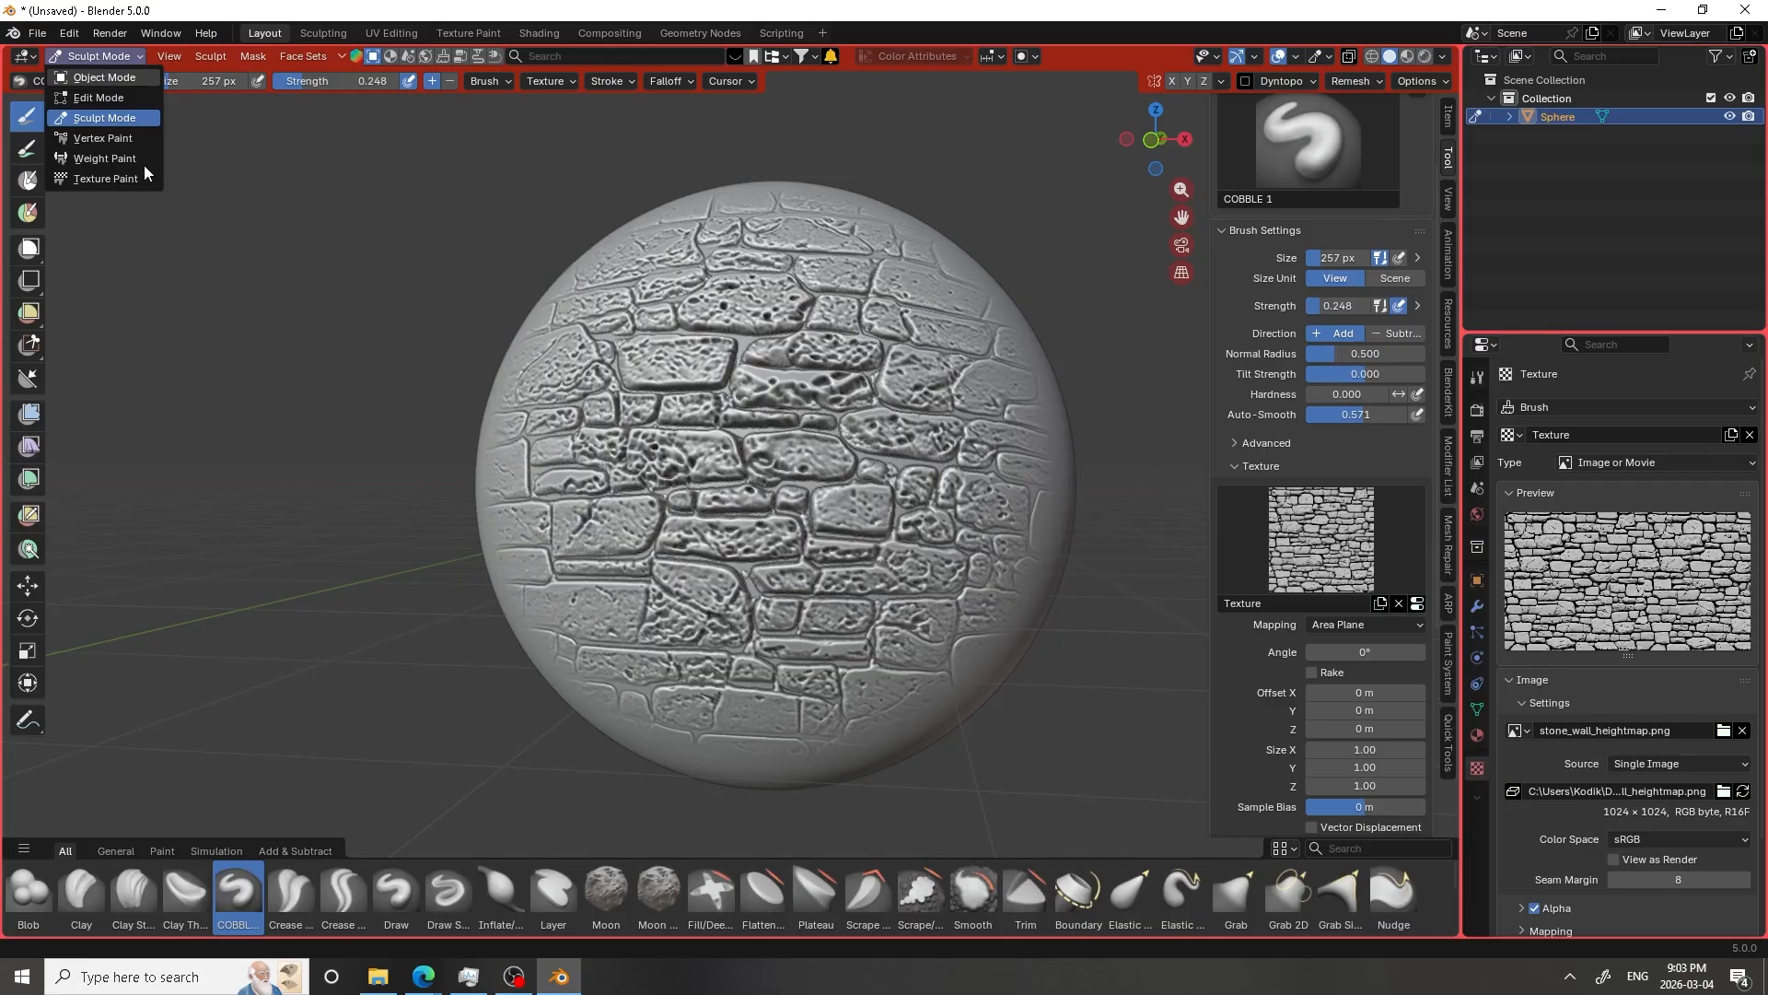
pyautogui.press('o')
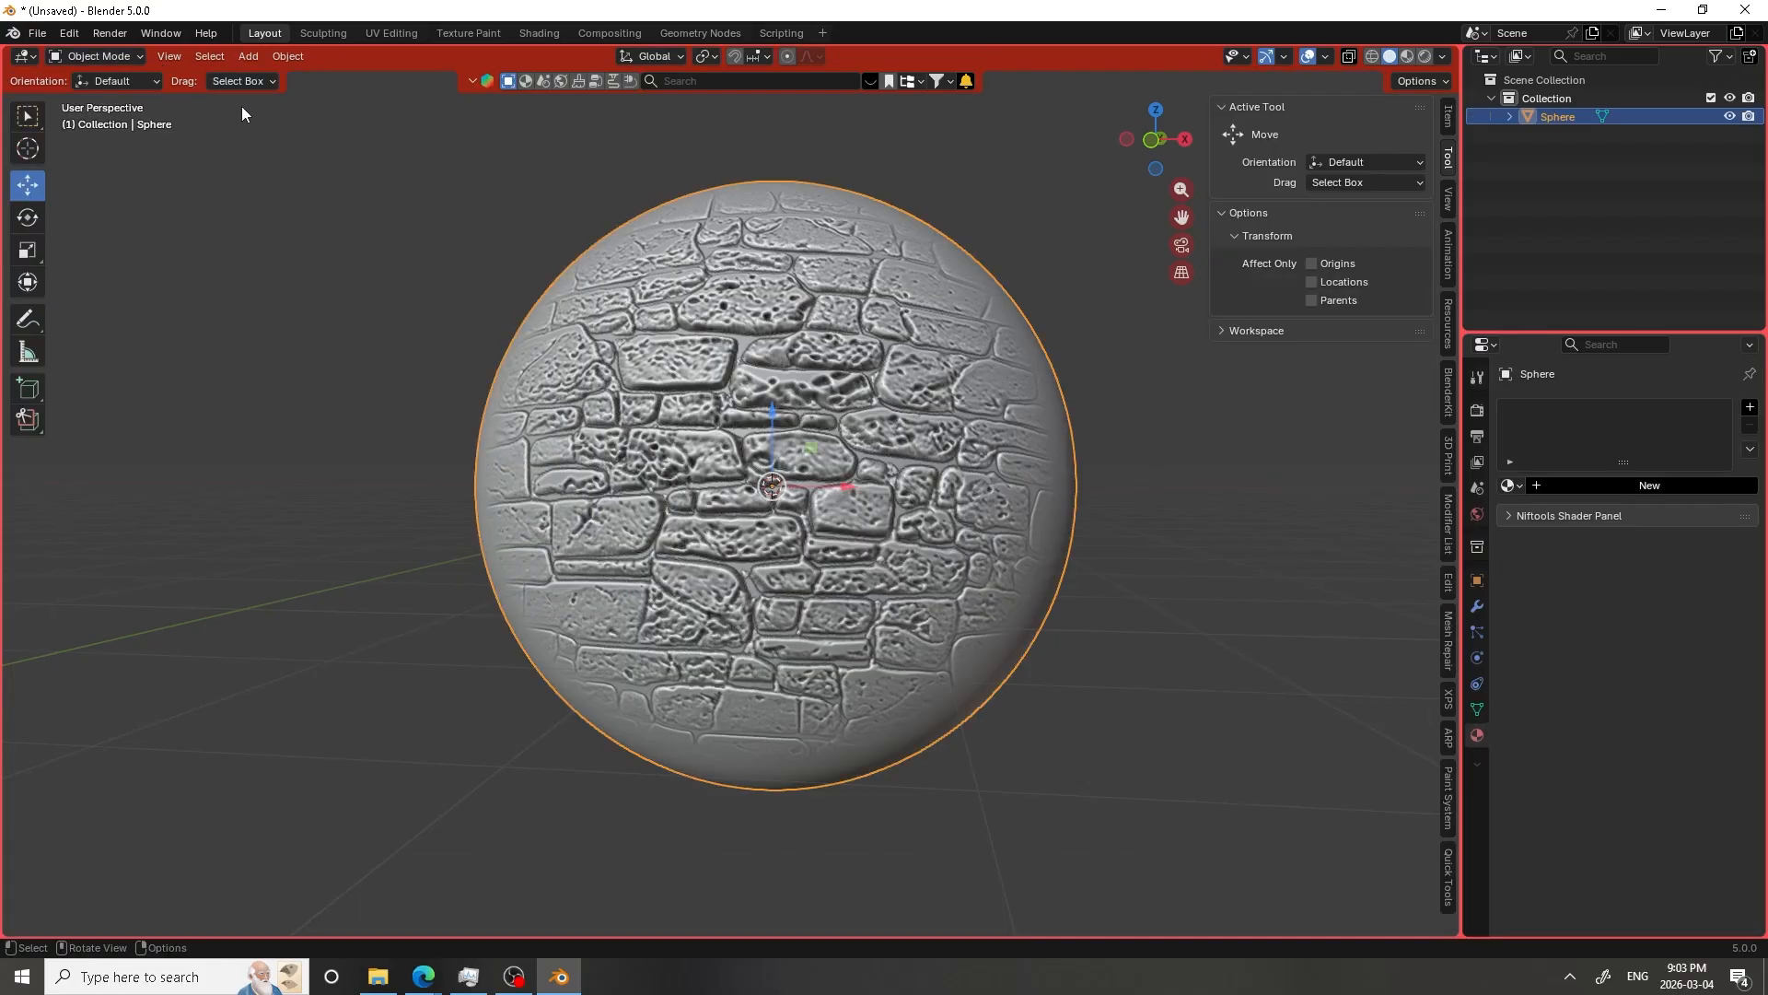
pyautogui.click(248, 57)
pyautogui.click(287, 361)
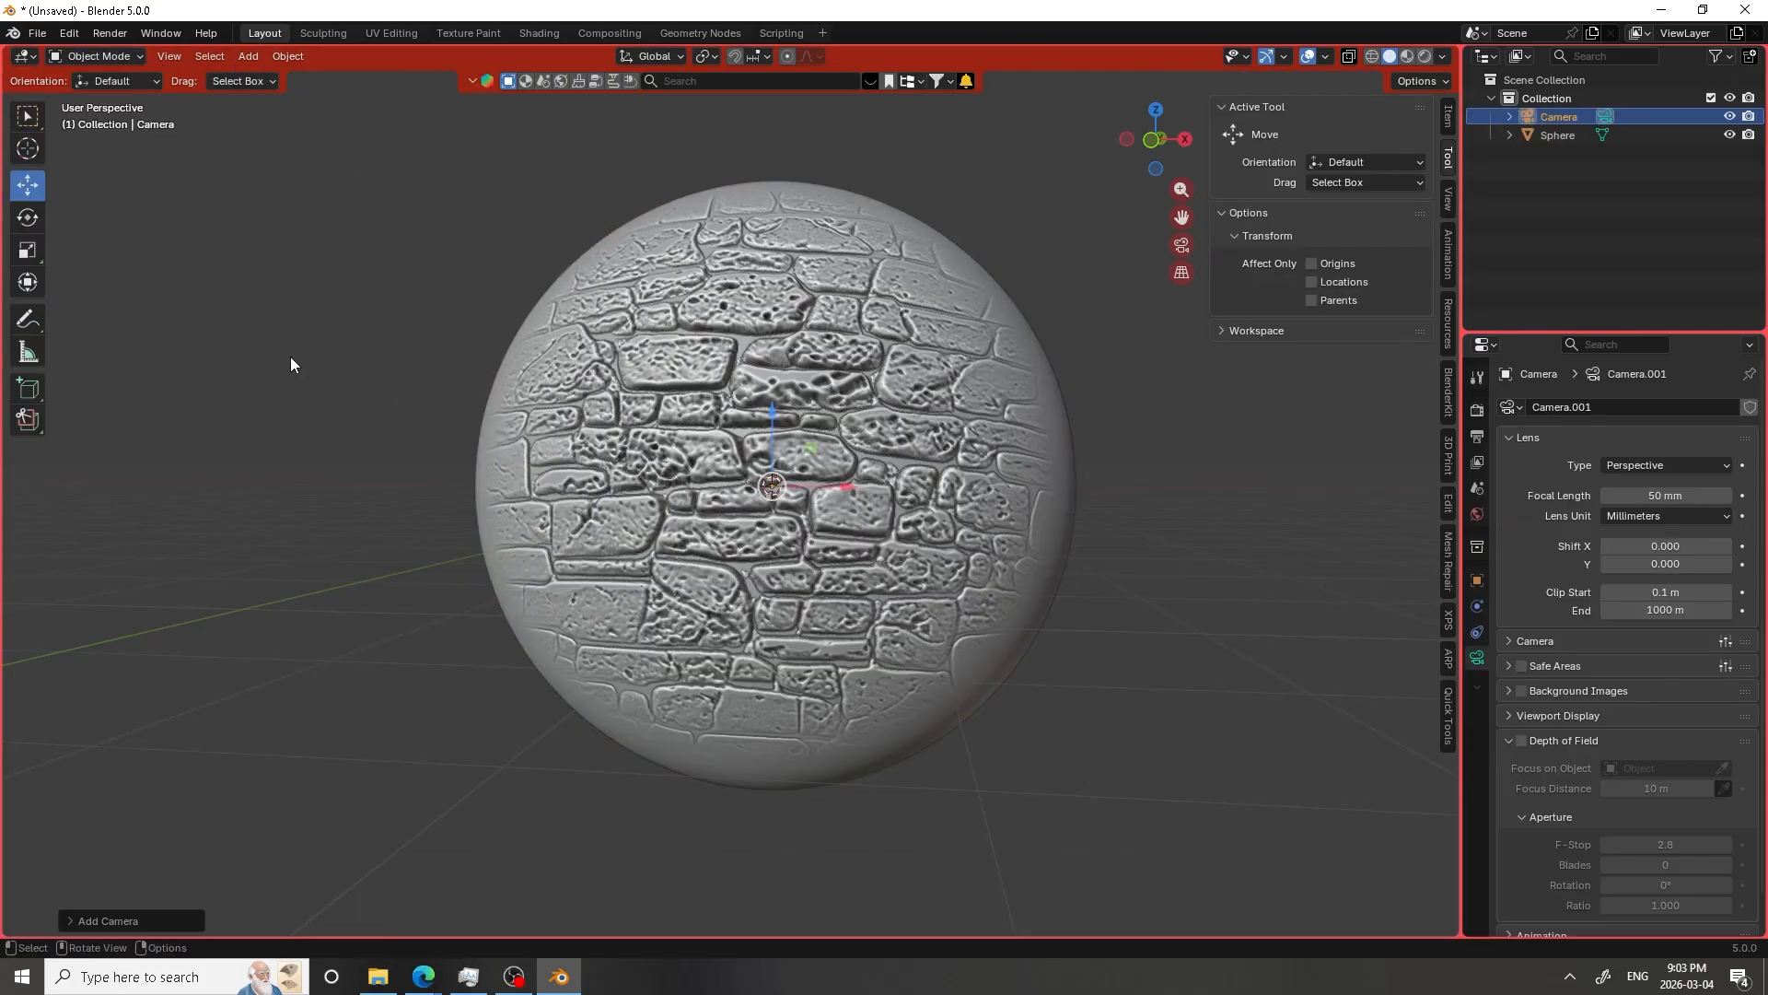
# Look through the new camera and fly it back until the whole stone-textured sphere fits inside the frame
pyautogui.press('KP_0')
pyautogui.hotkey('shift', '`')
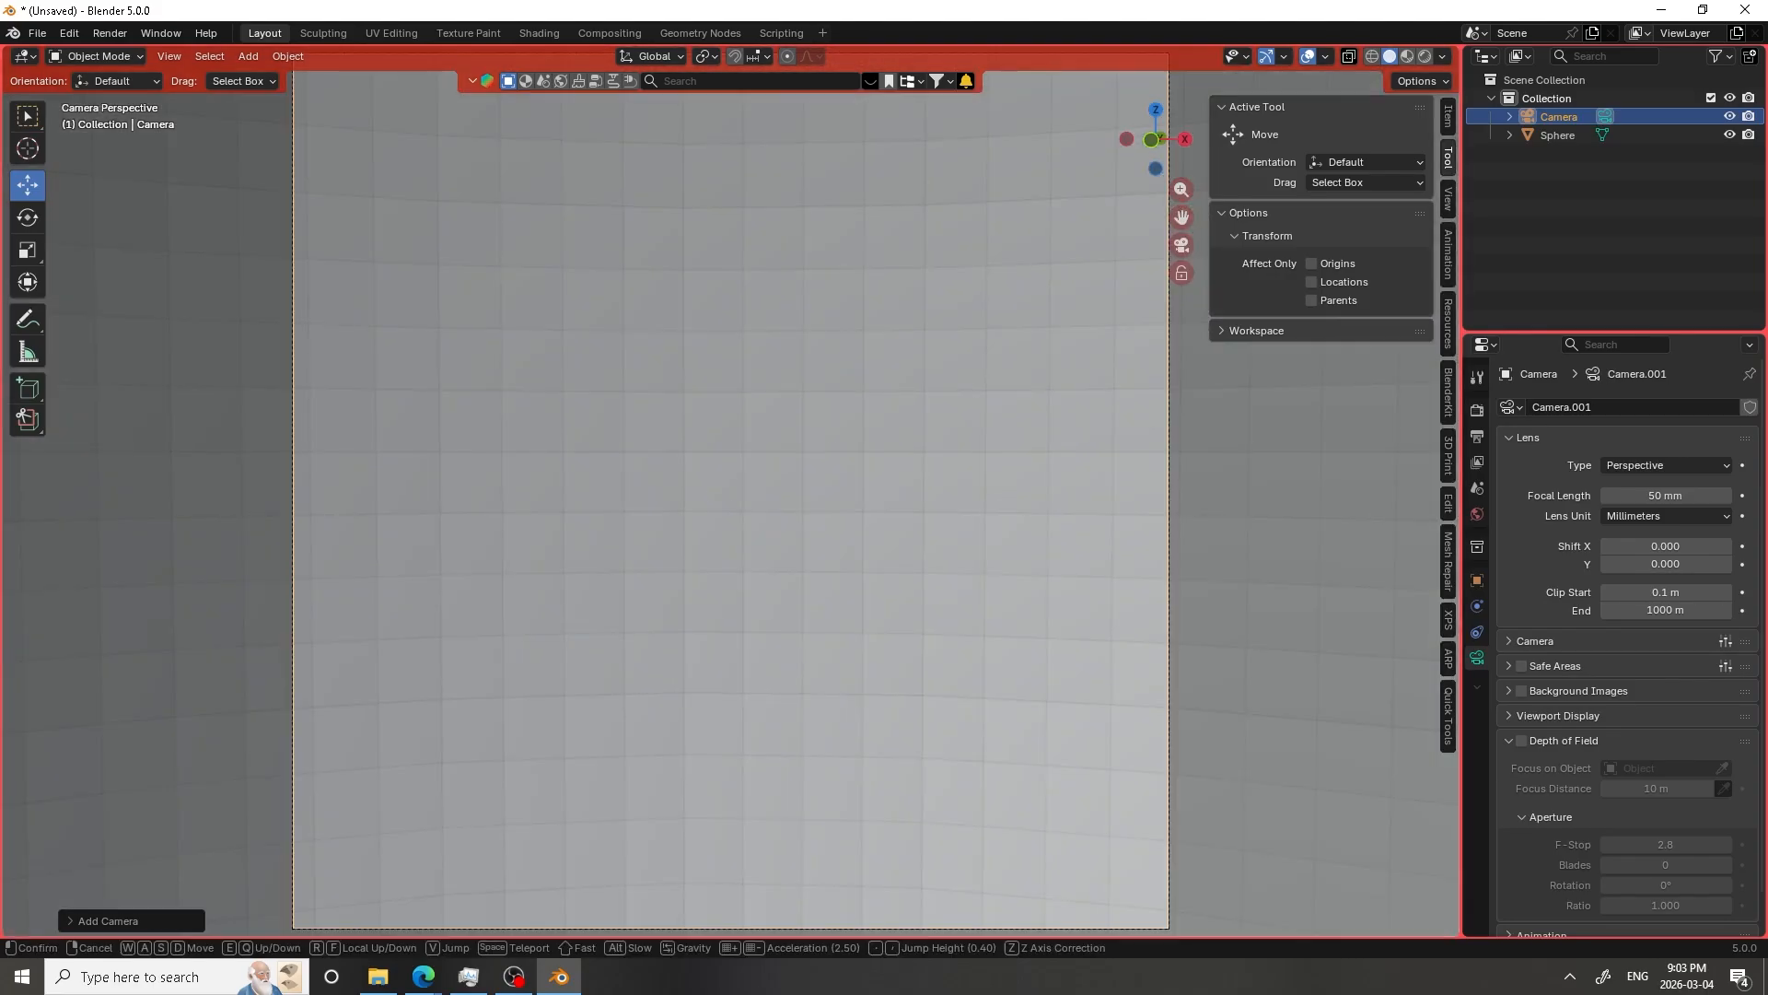
pyautogui.scroll(10, 730, 490)
pyautogui.hotkey('shift', 's')
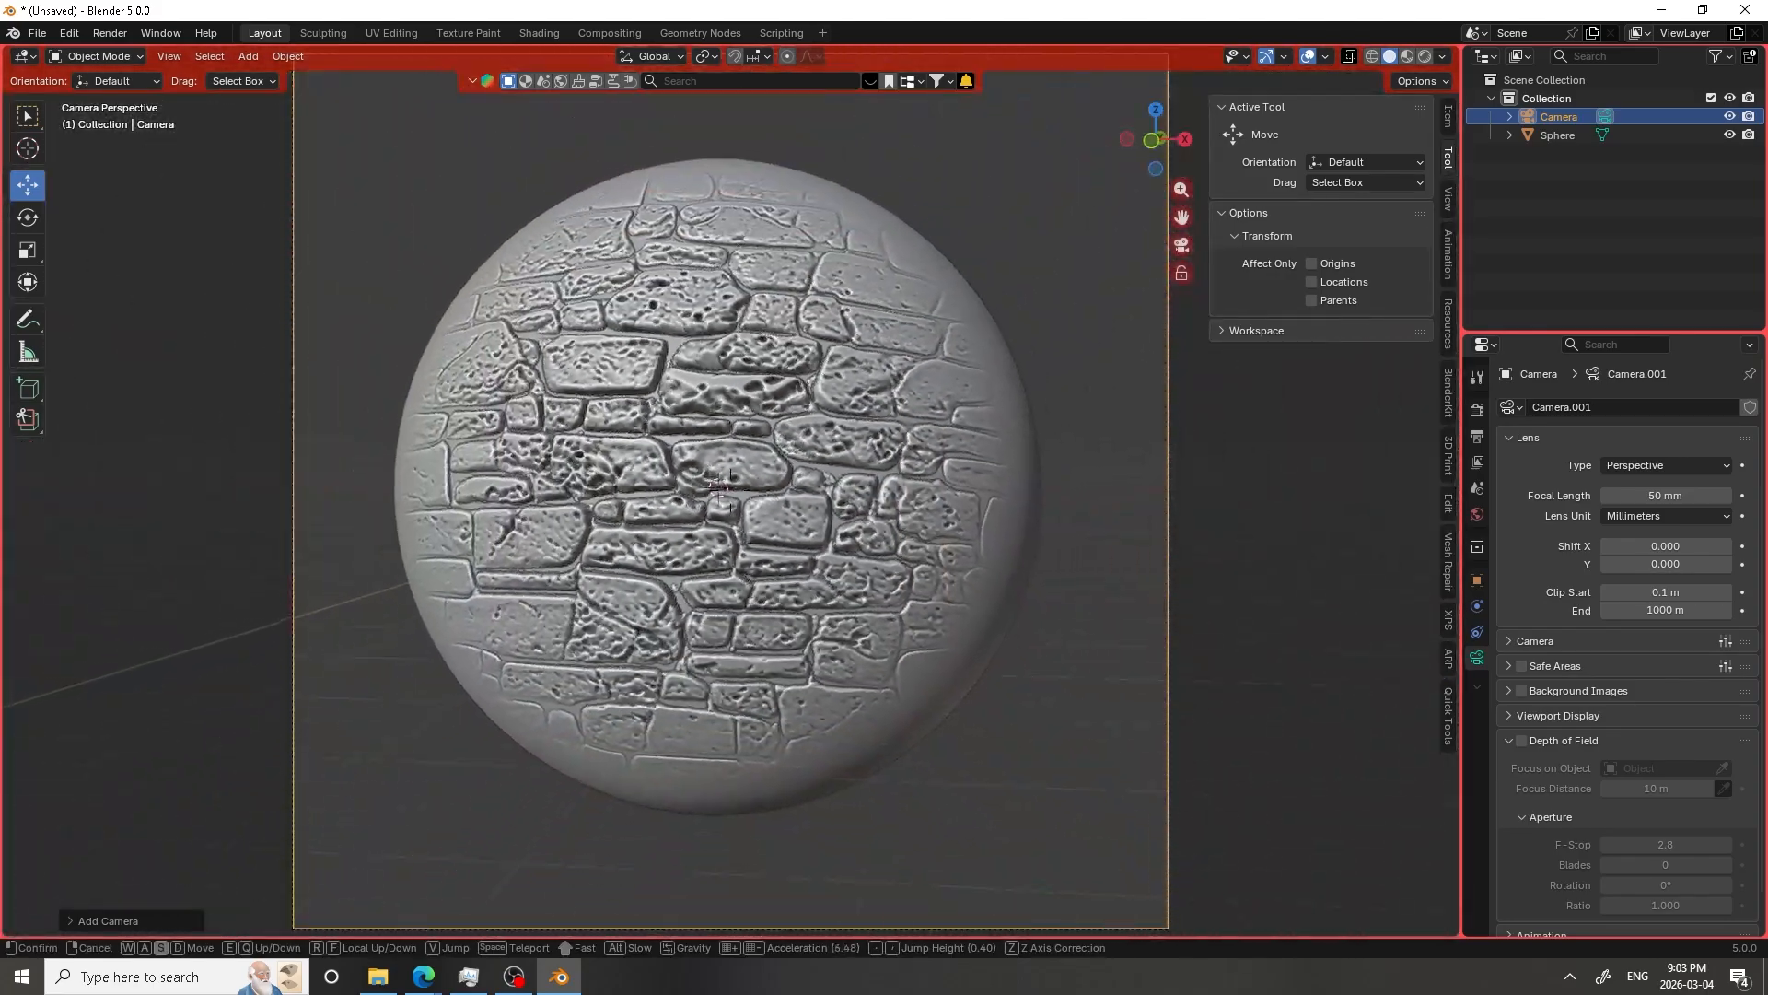
pyautogui.press('w')
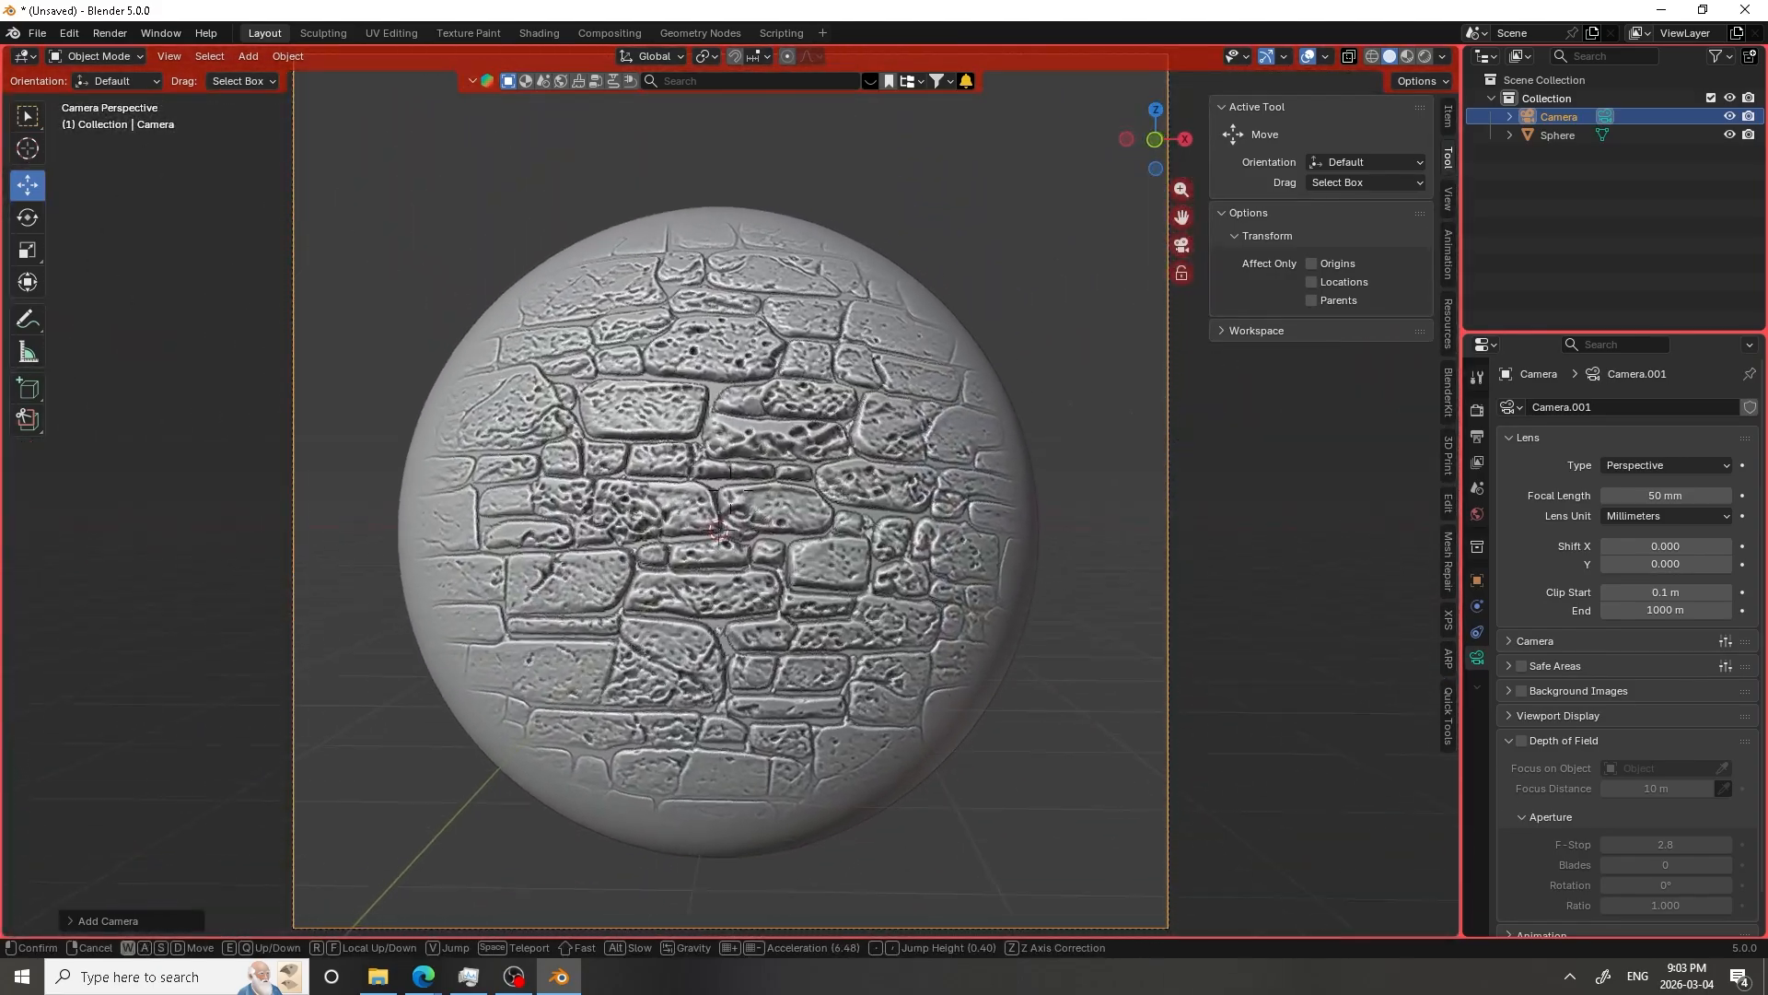
pyautogui.click(730, 490)
# Fly the camera slightly closer so the sphere is centred and nearly fills the camera frame
pyautogui.scroll(-3, 820, 445)
pyautogui.hotkey('shift', '`')
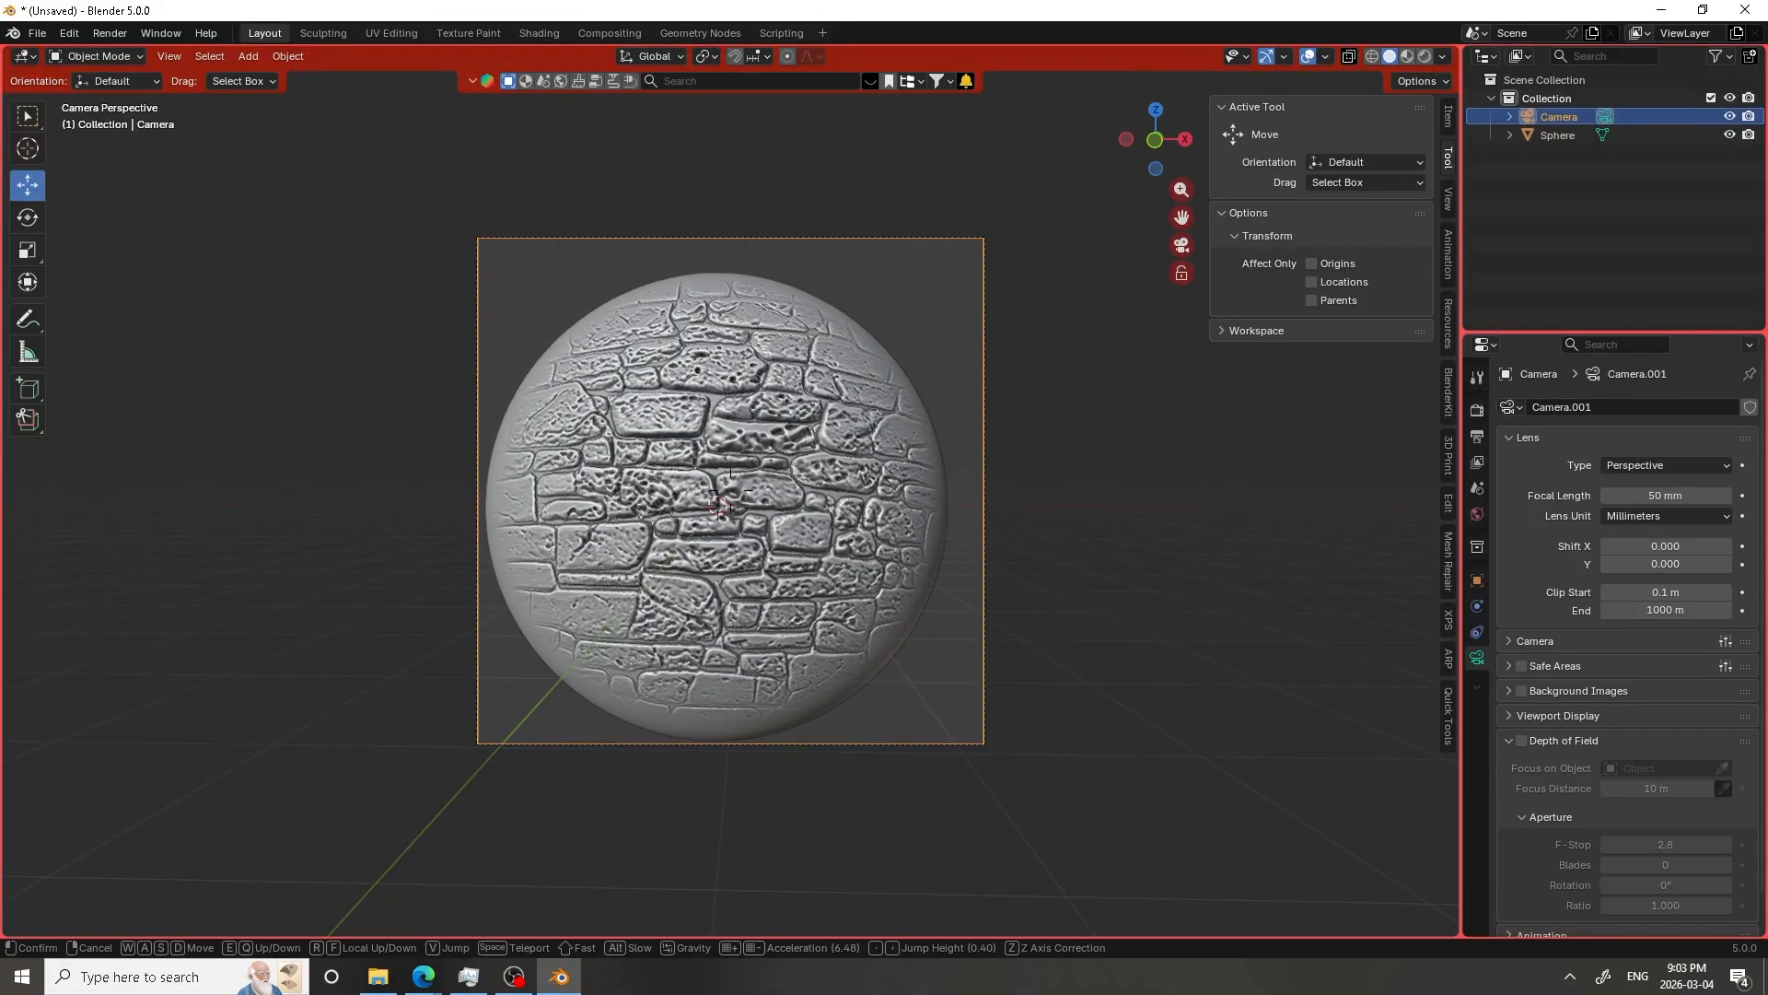
pyautogui.press('w')
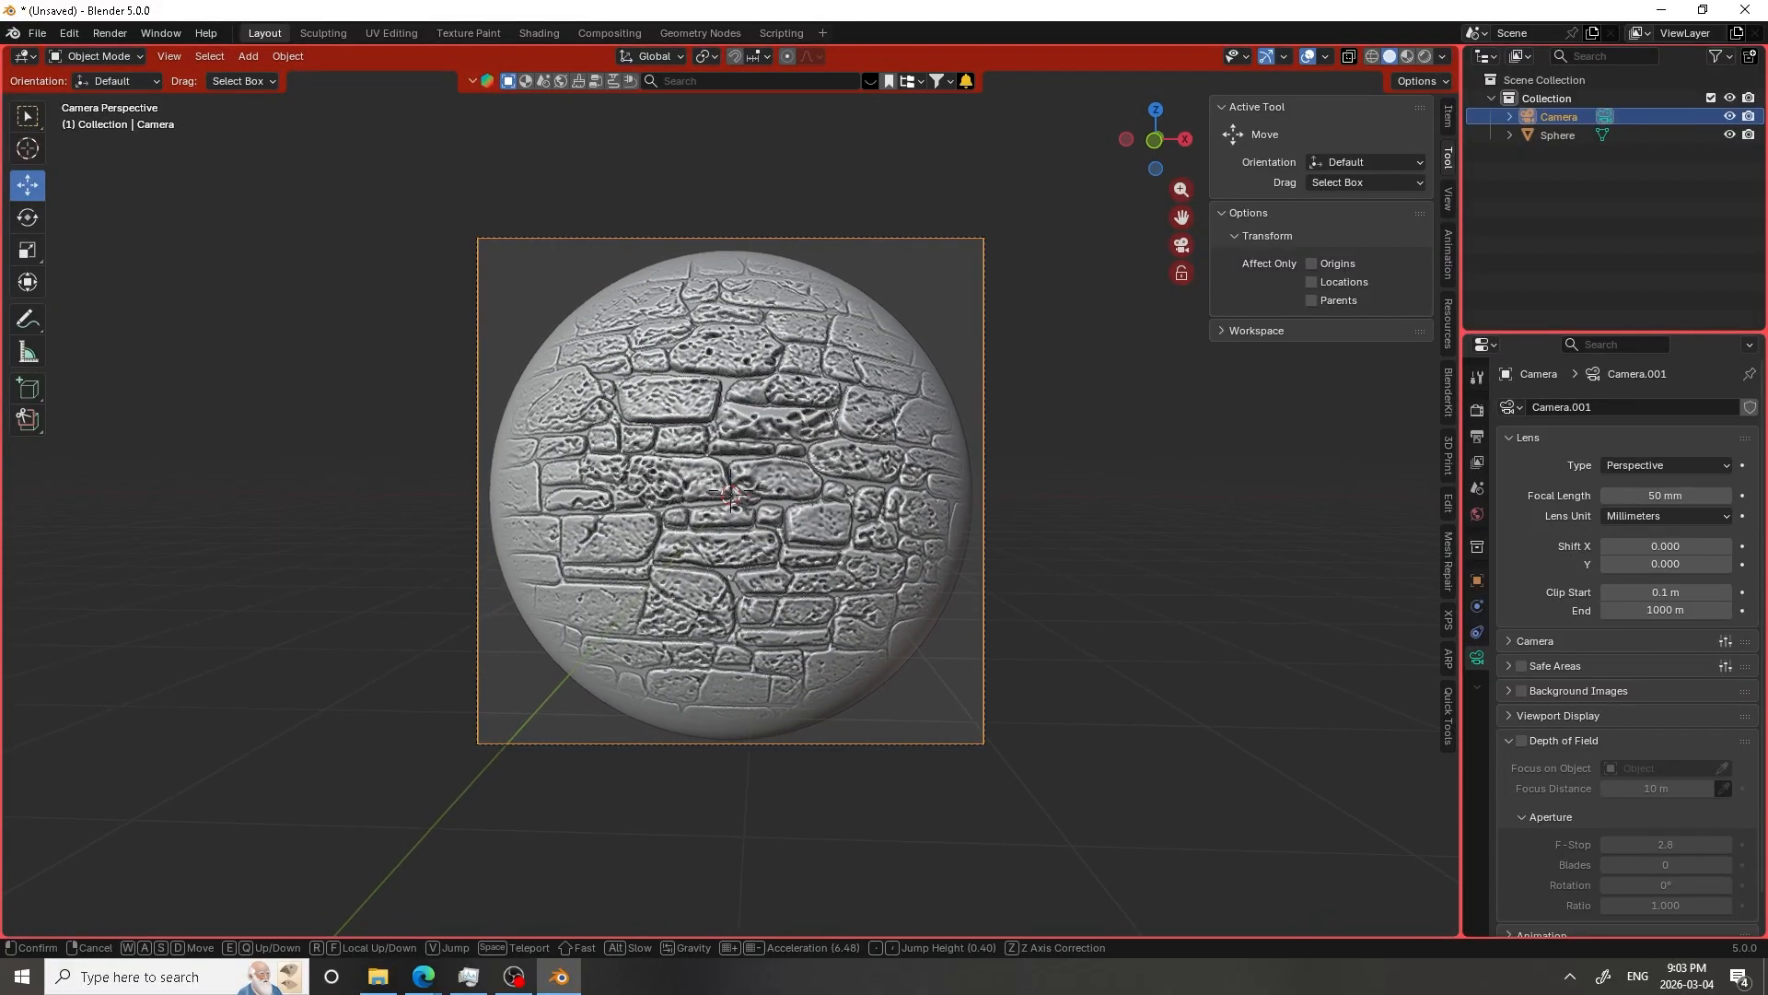
pyautogui.click(731, 490)
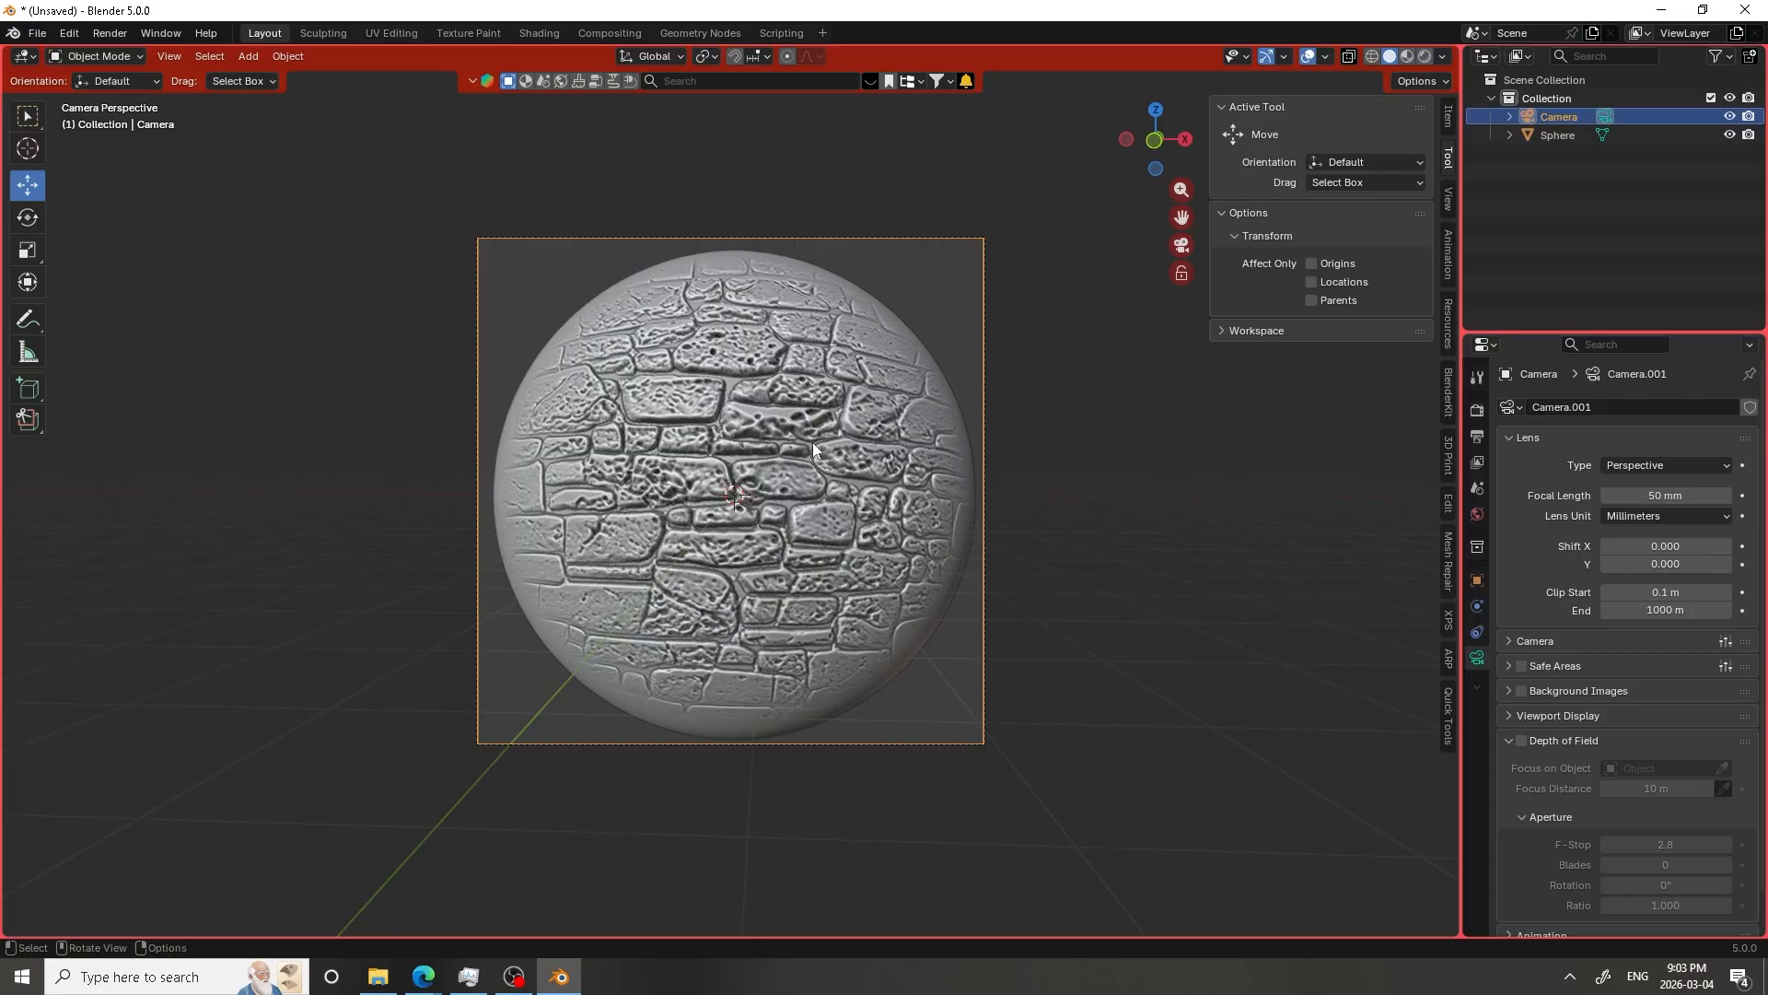
# Set the scene's render engine to EEVEE
pyautogui.click(1478, 436)
pyautogui.scroll(-3, 1552, 479)
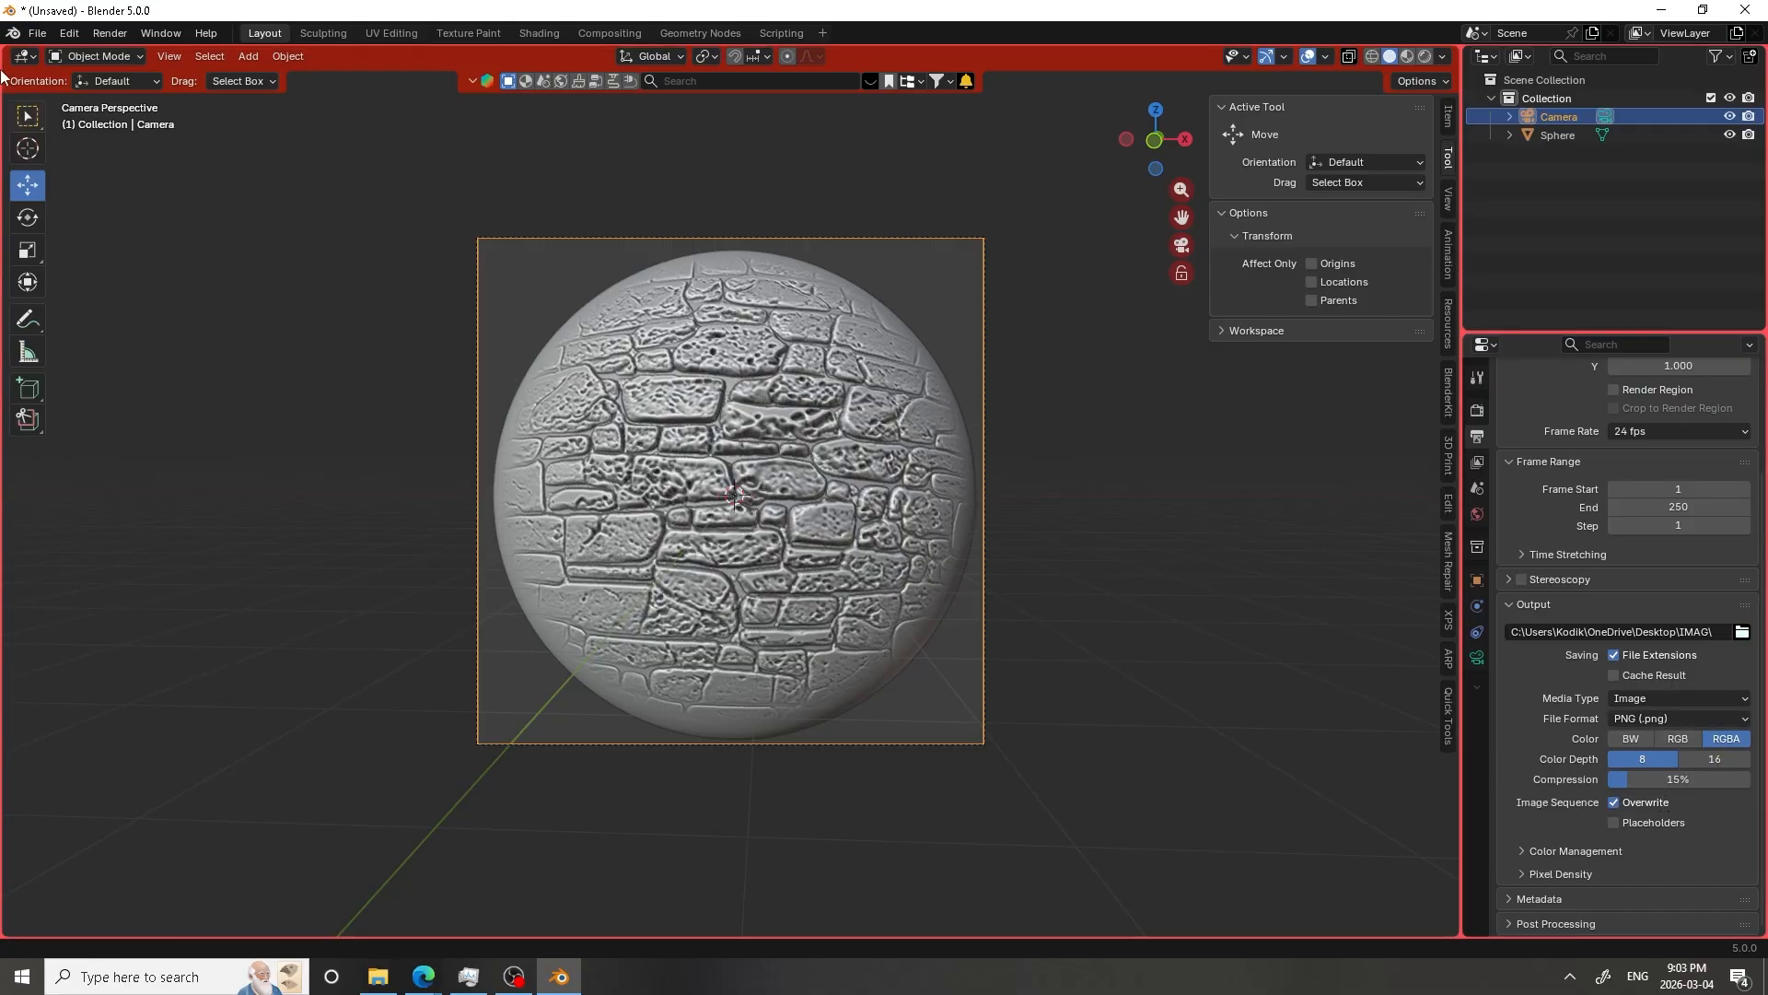
pyautogui.click(1477, 411)
pyautogui.scroll(4, 1566, 451)
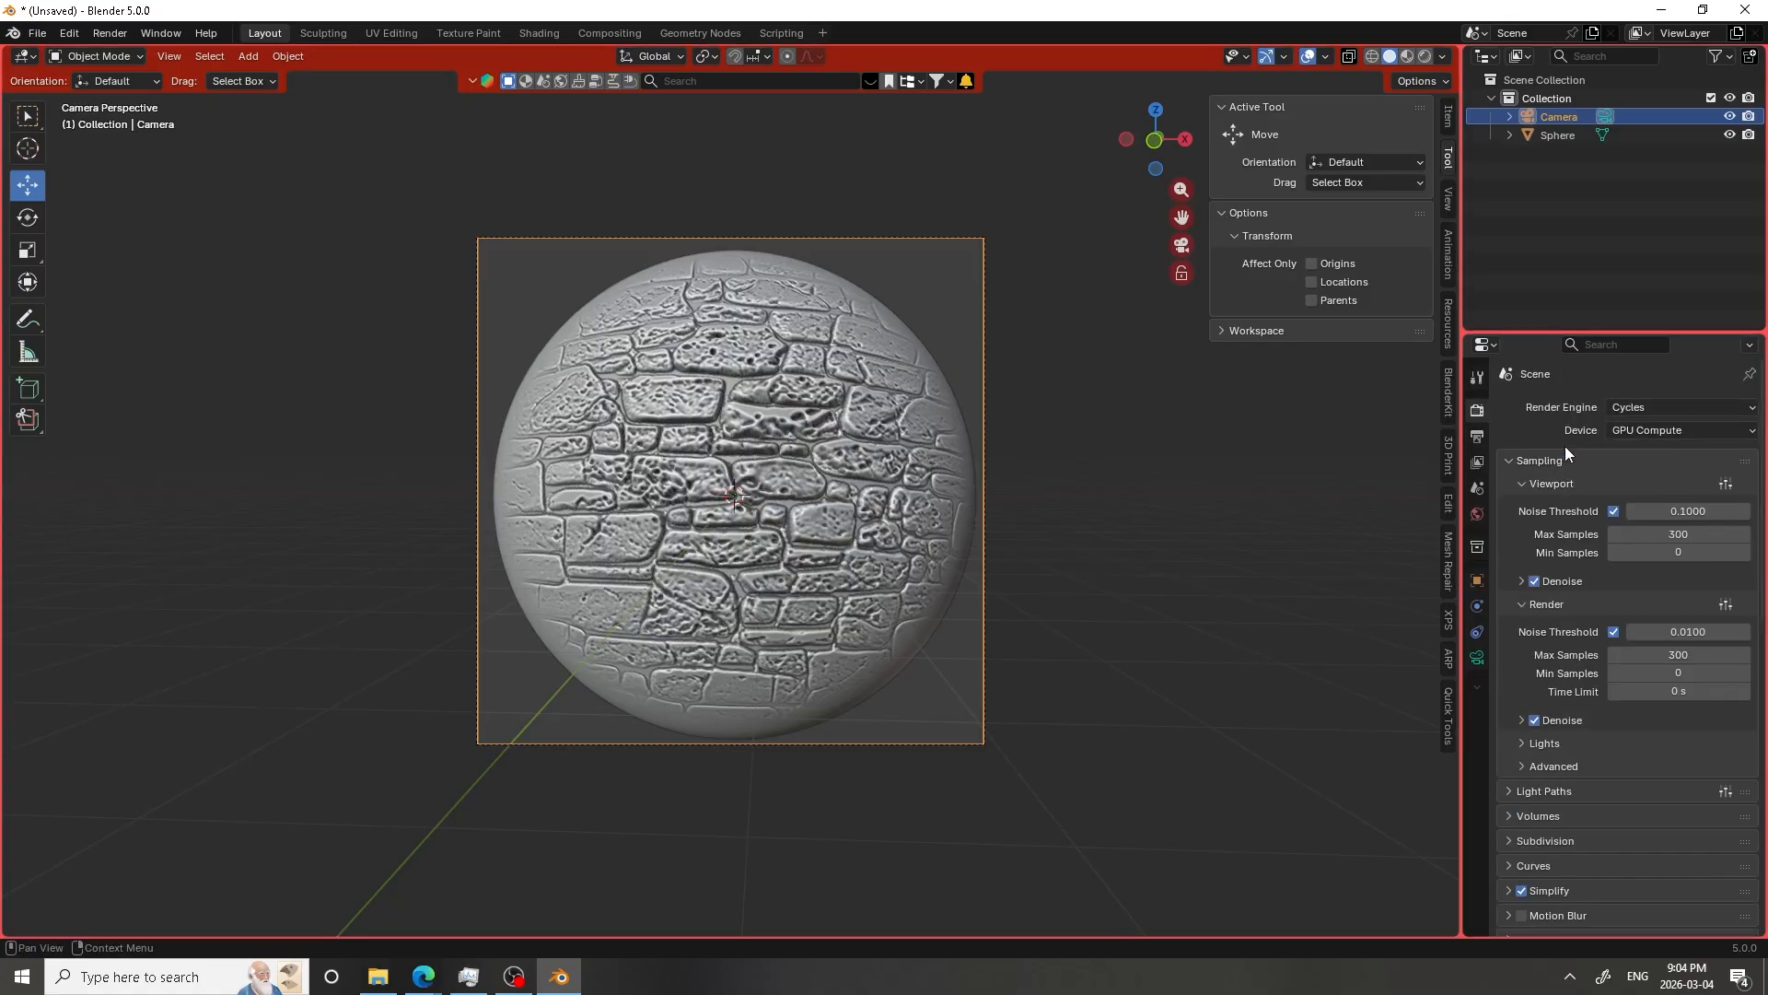
pyautogui.click(1644, 411)
pyautogui.click(1642, 433)
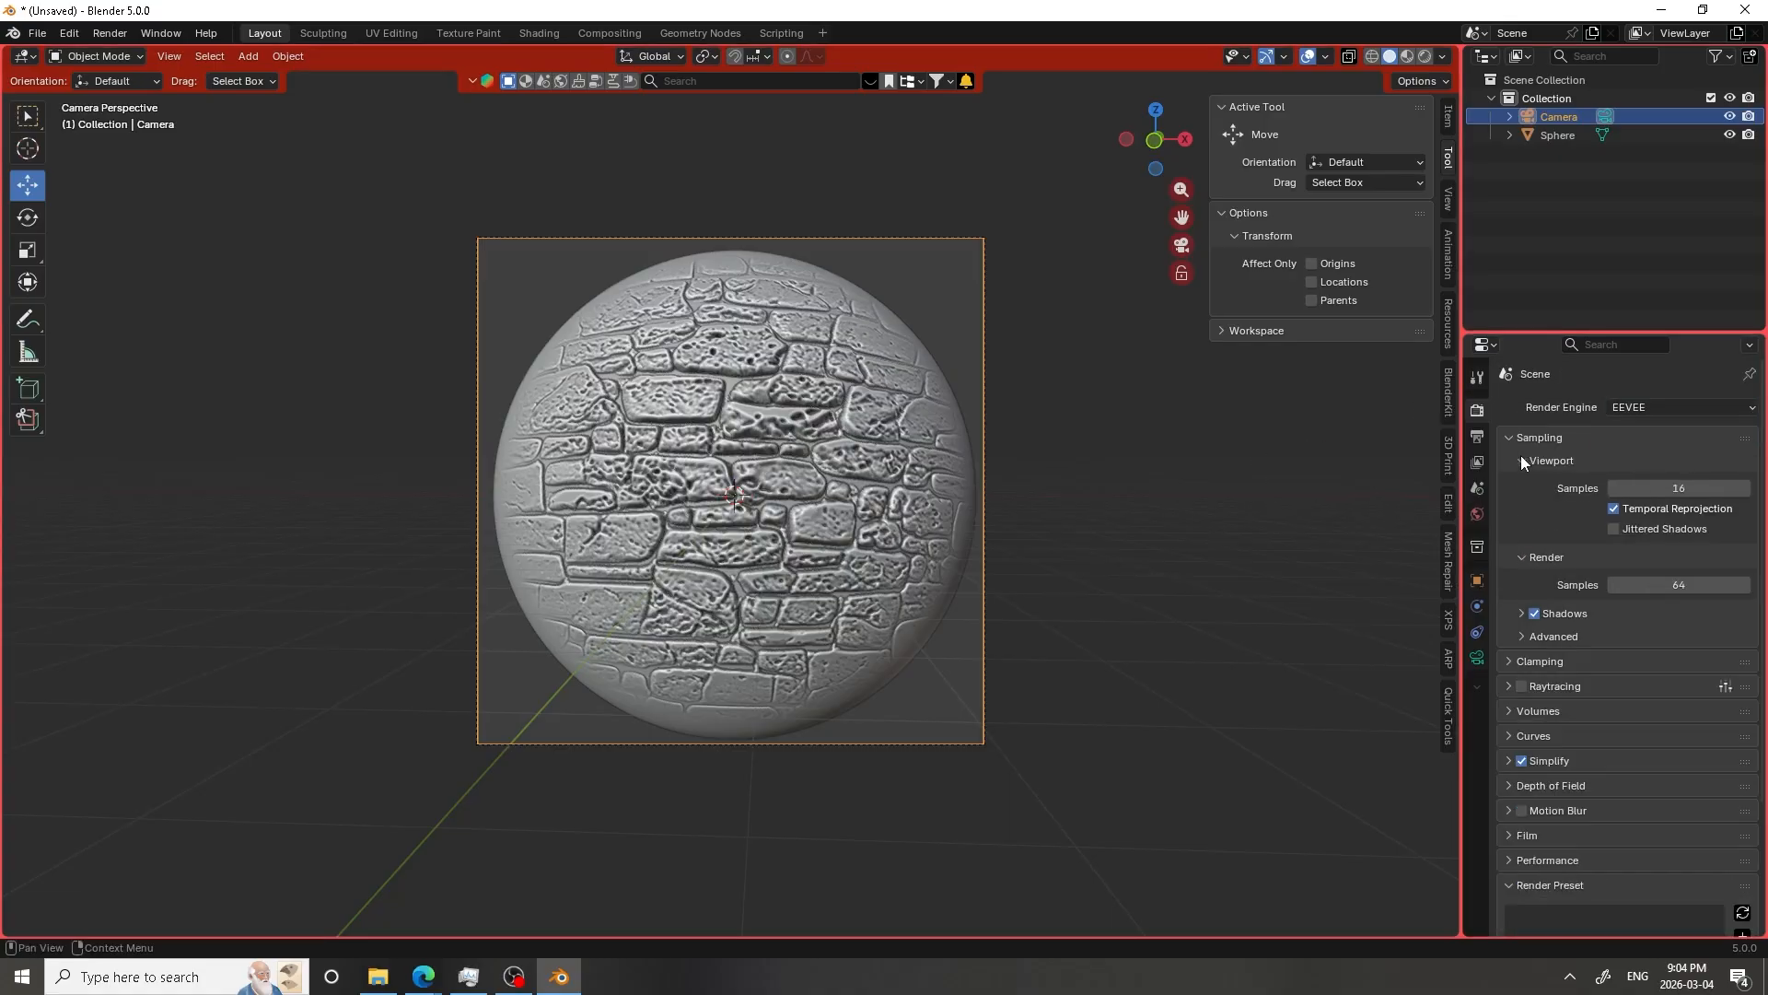
# Enable the Transparent option in the Film render settings
pyautogui.click(1477, 437)
pyautogui.scroll(-4, 1543, 438)
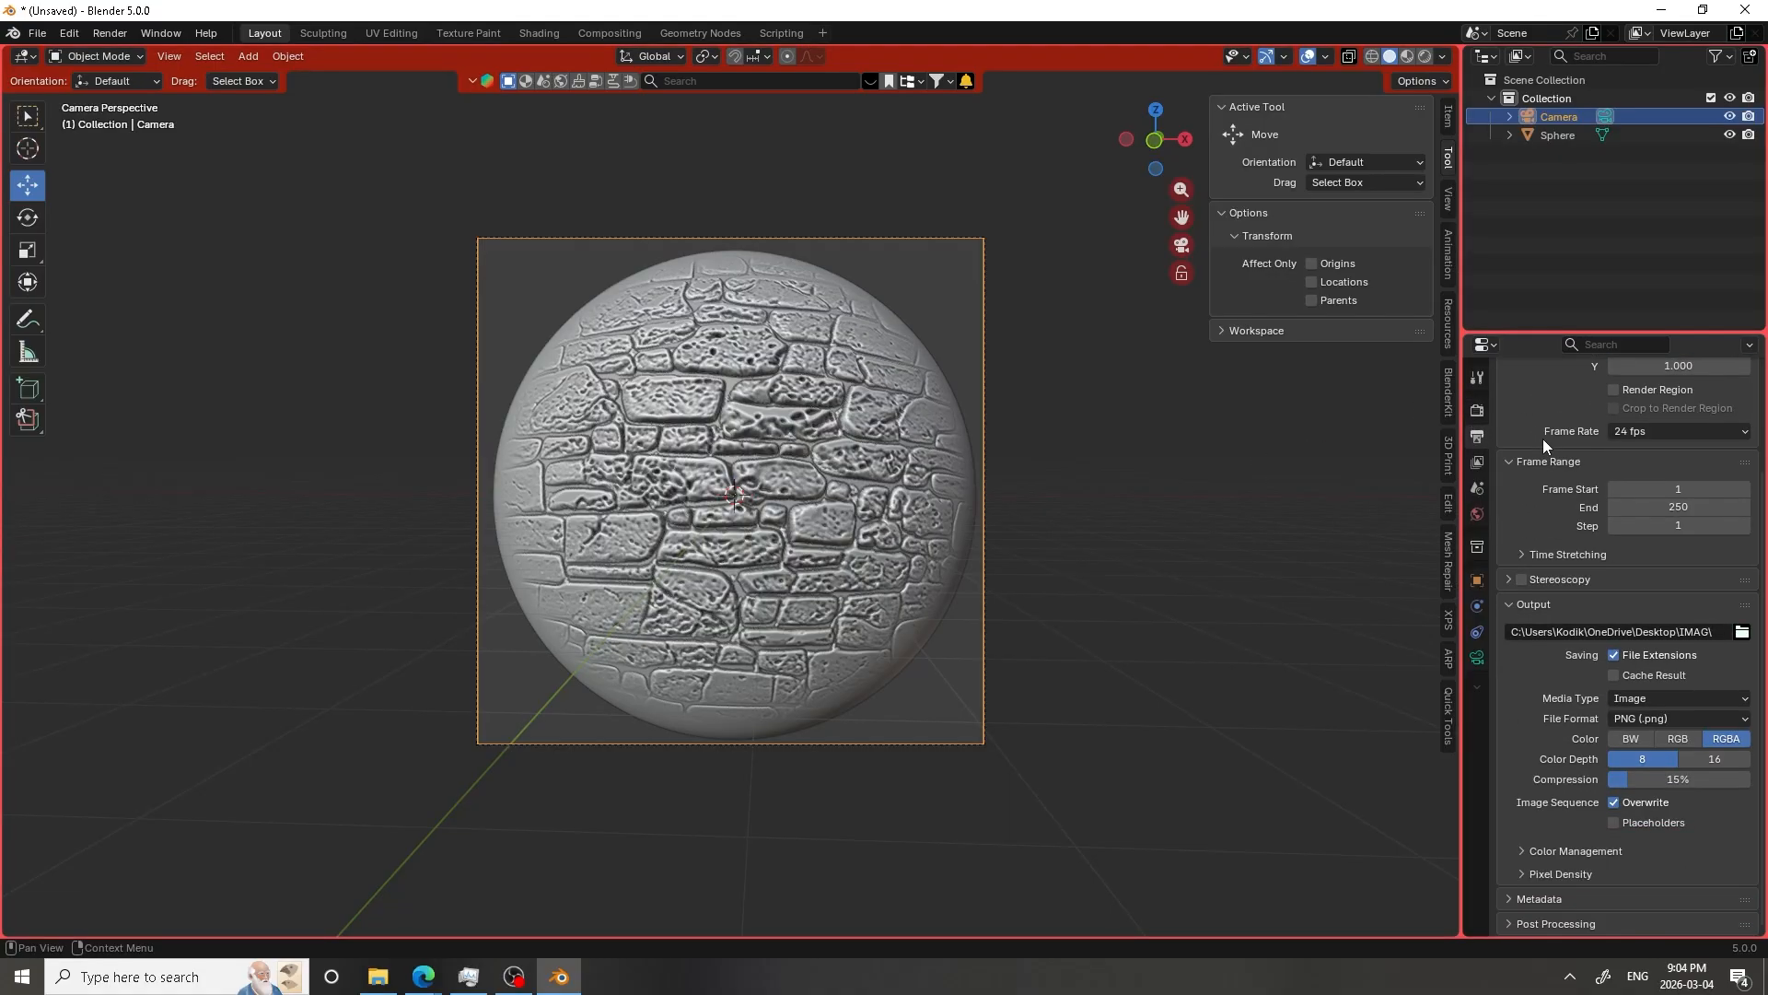
pyautogui.click(1477, 409)
pyautogui.scroll(-1, 1535, 497)
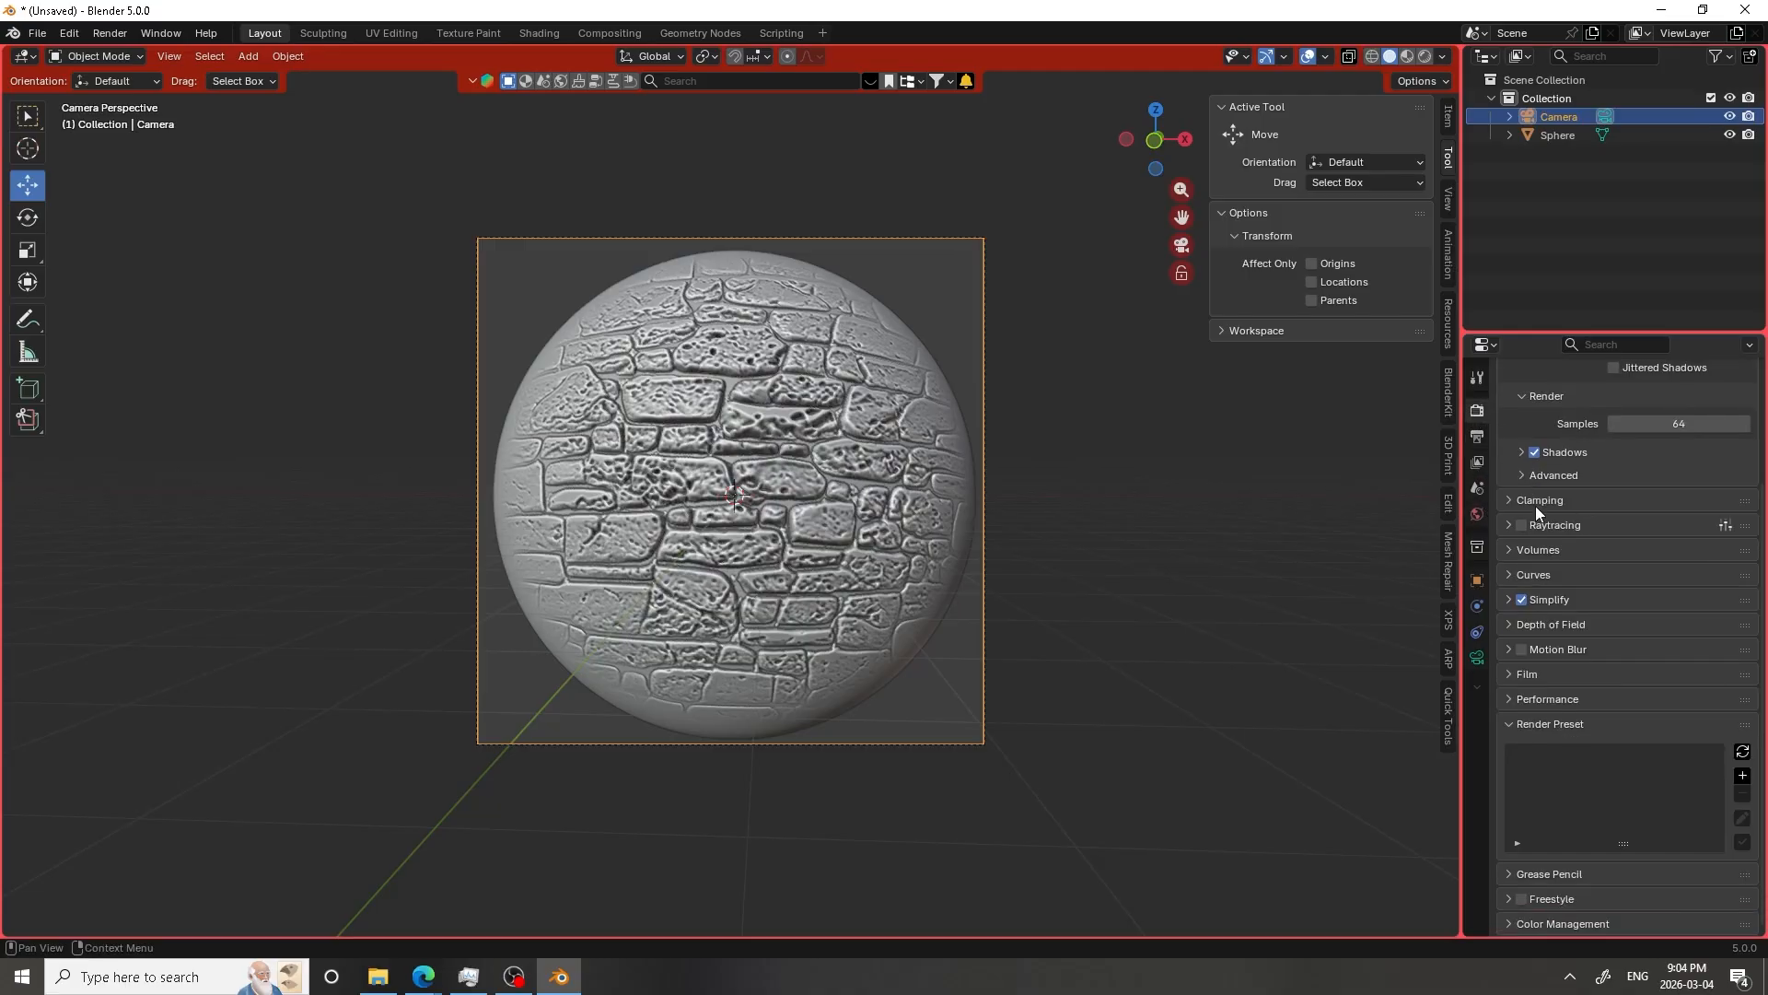
pyautogui.click(1529, 675)
pyautogui.scroll(-2, 1534, 676)
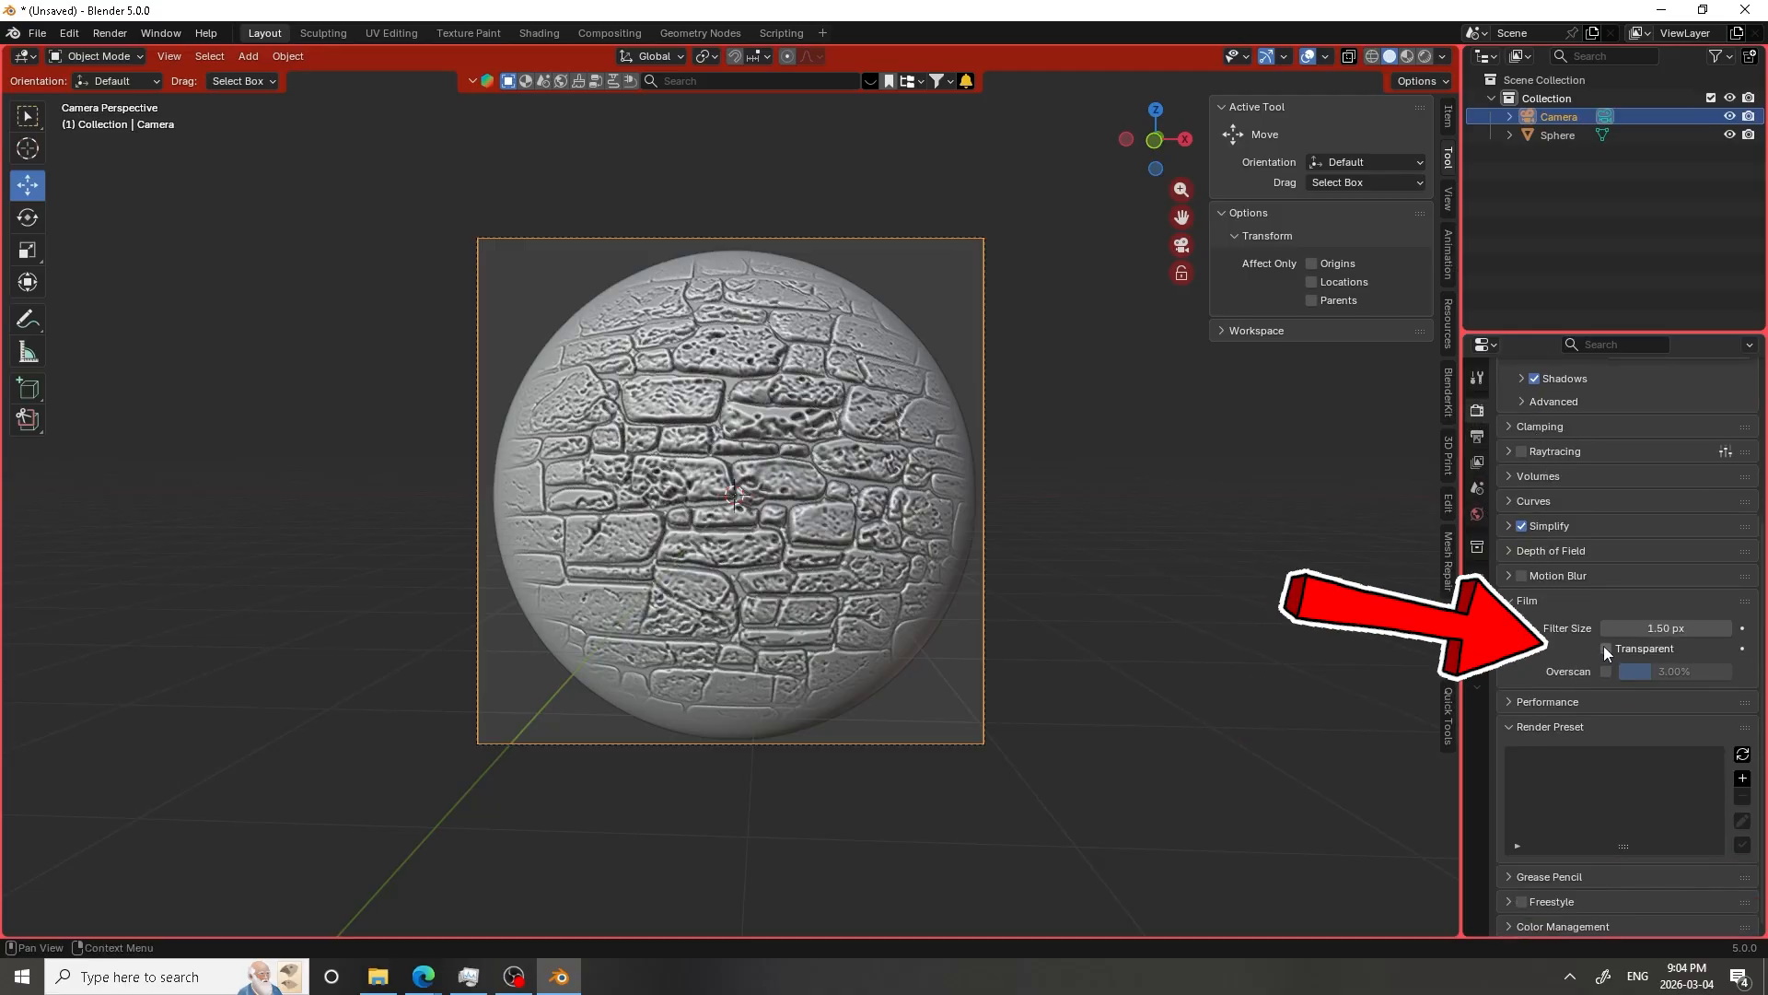
# Preview the sphere in Material Preview shading and switch the viewport to Rendered shading
pyautogui.click(1408, 56)
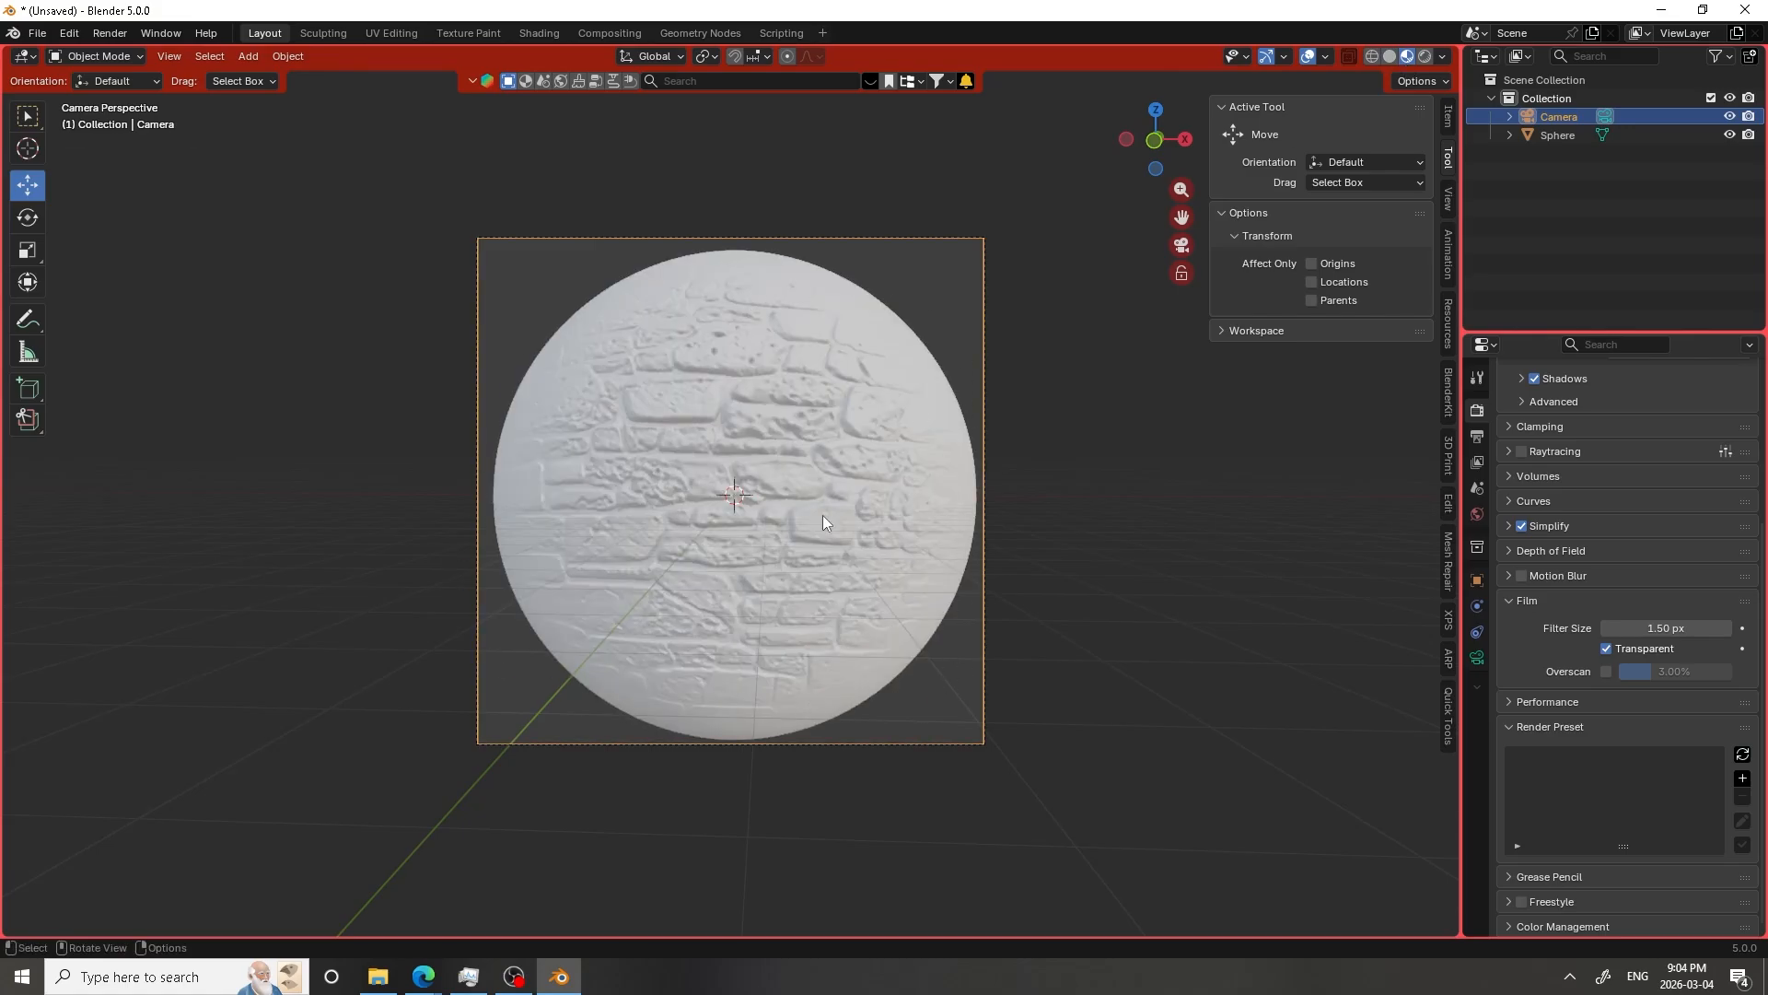
pyautogui.scroll(2, 803, 401)
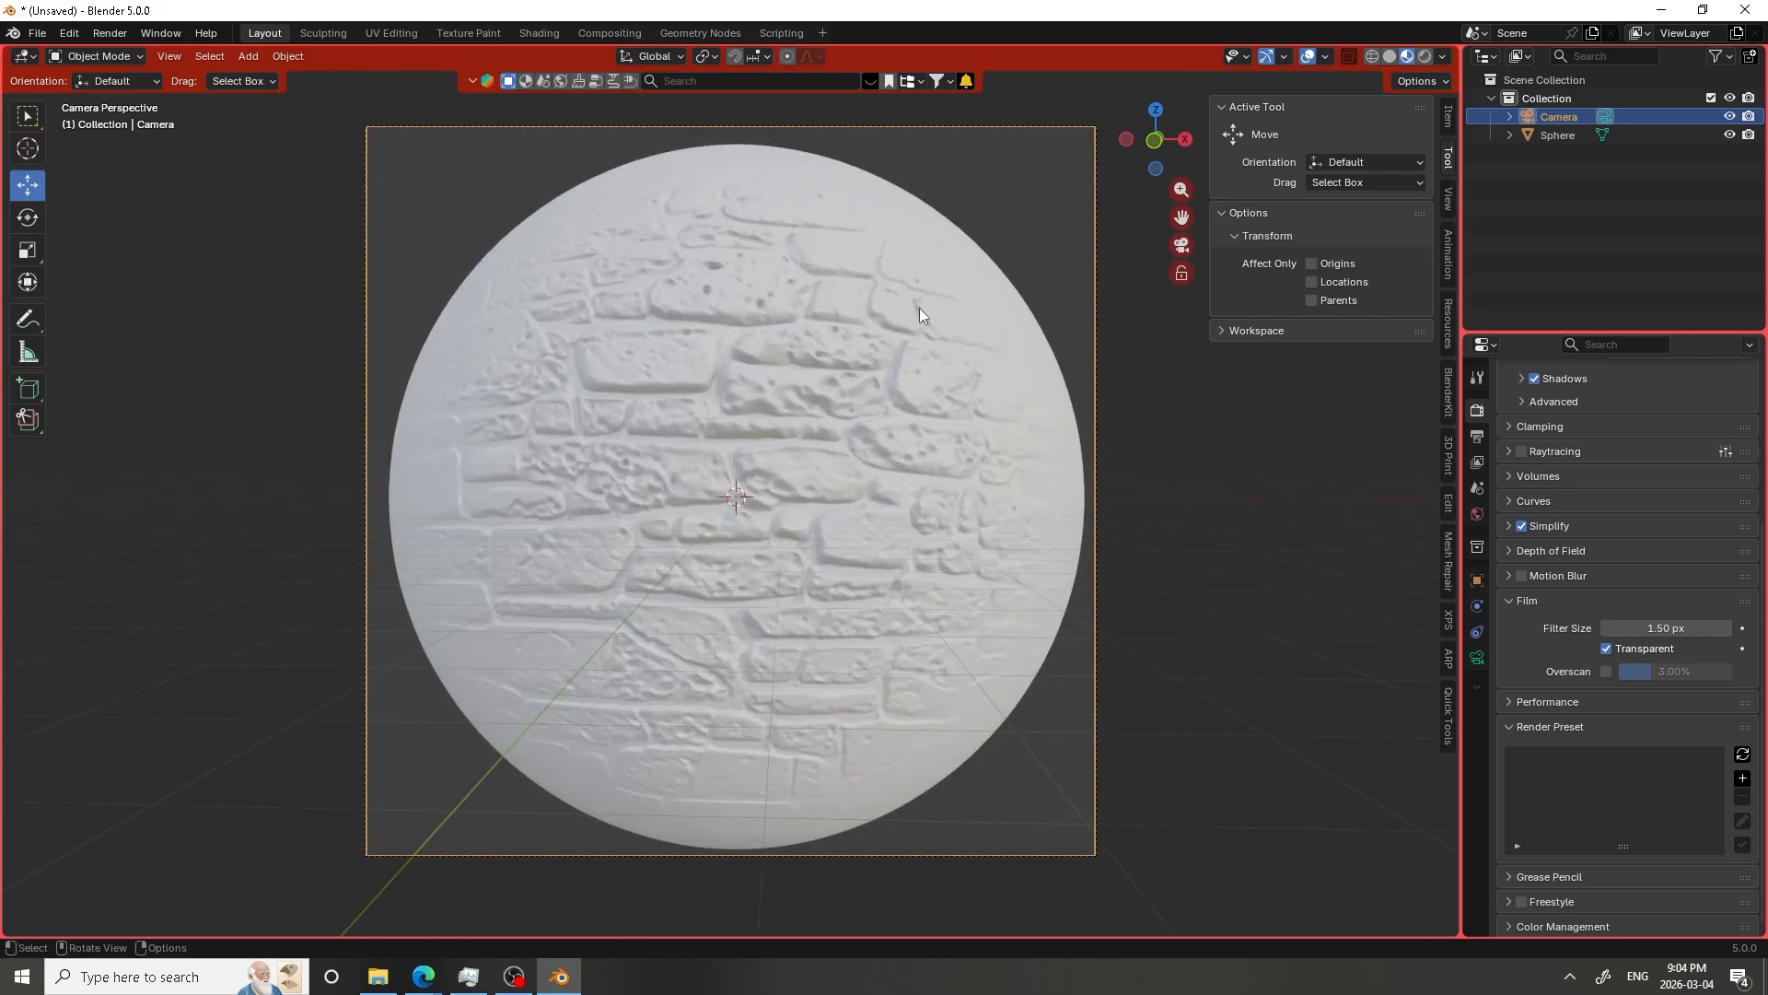
pyautogui.click(1425, 57)
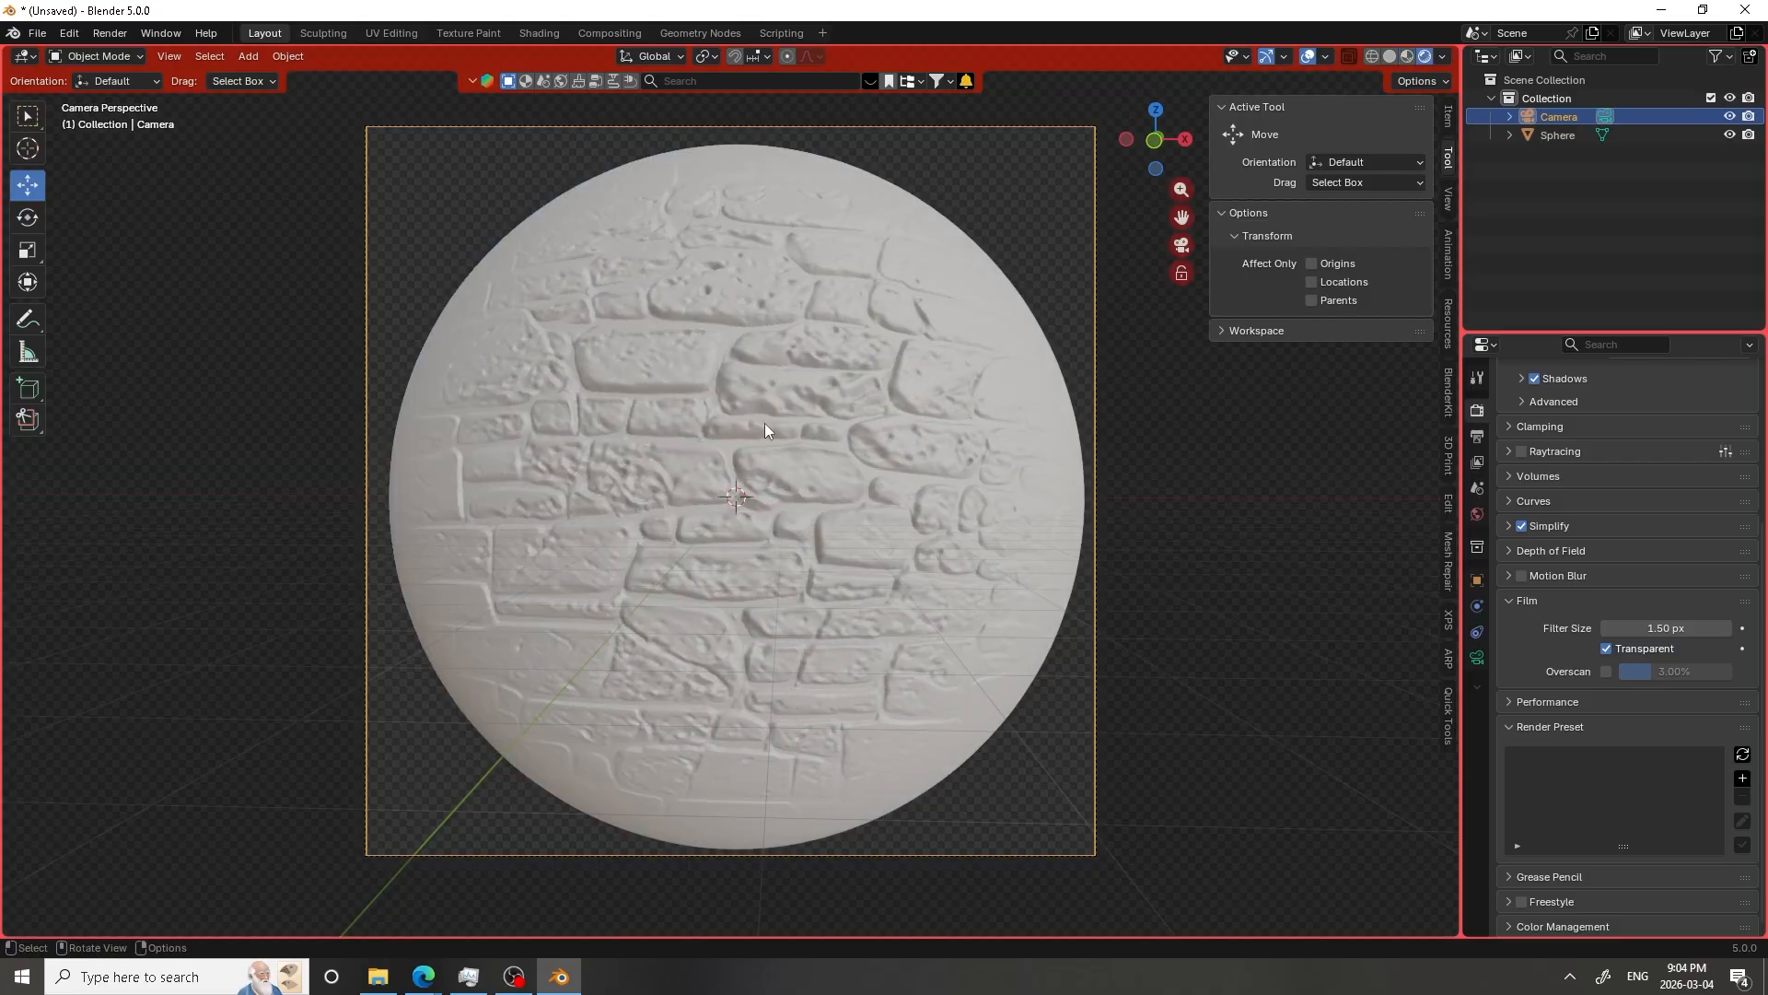
pyautogui.scroll(-2, 726, 673)
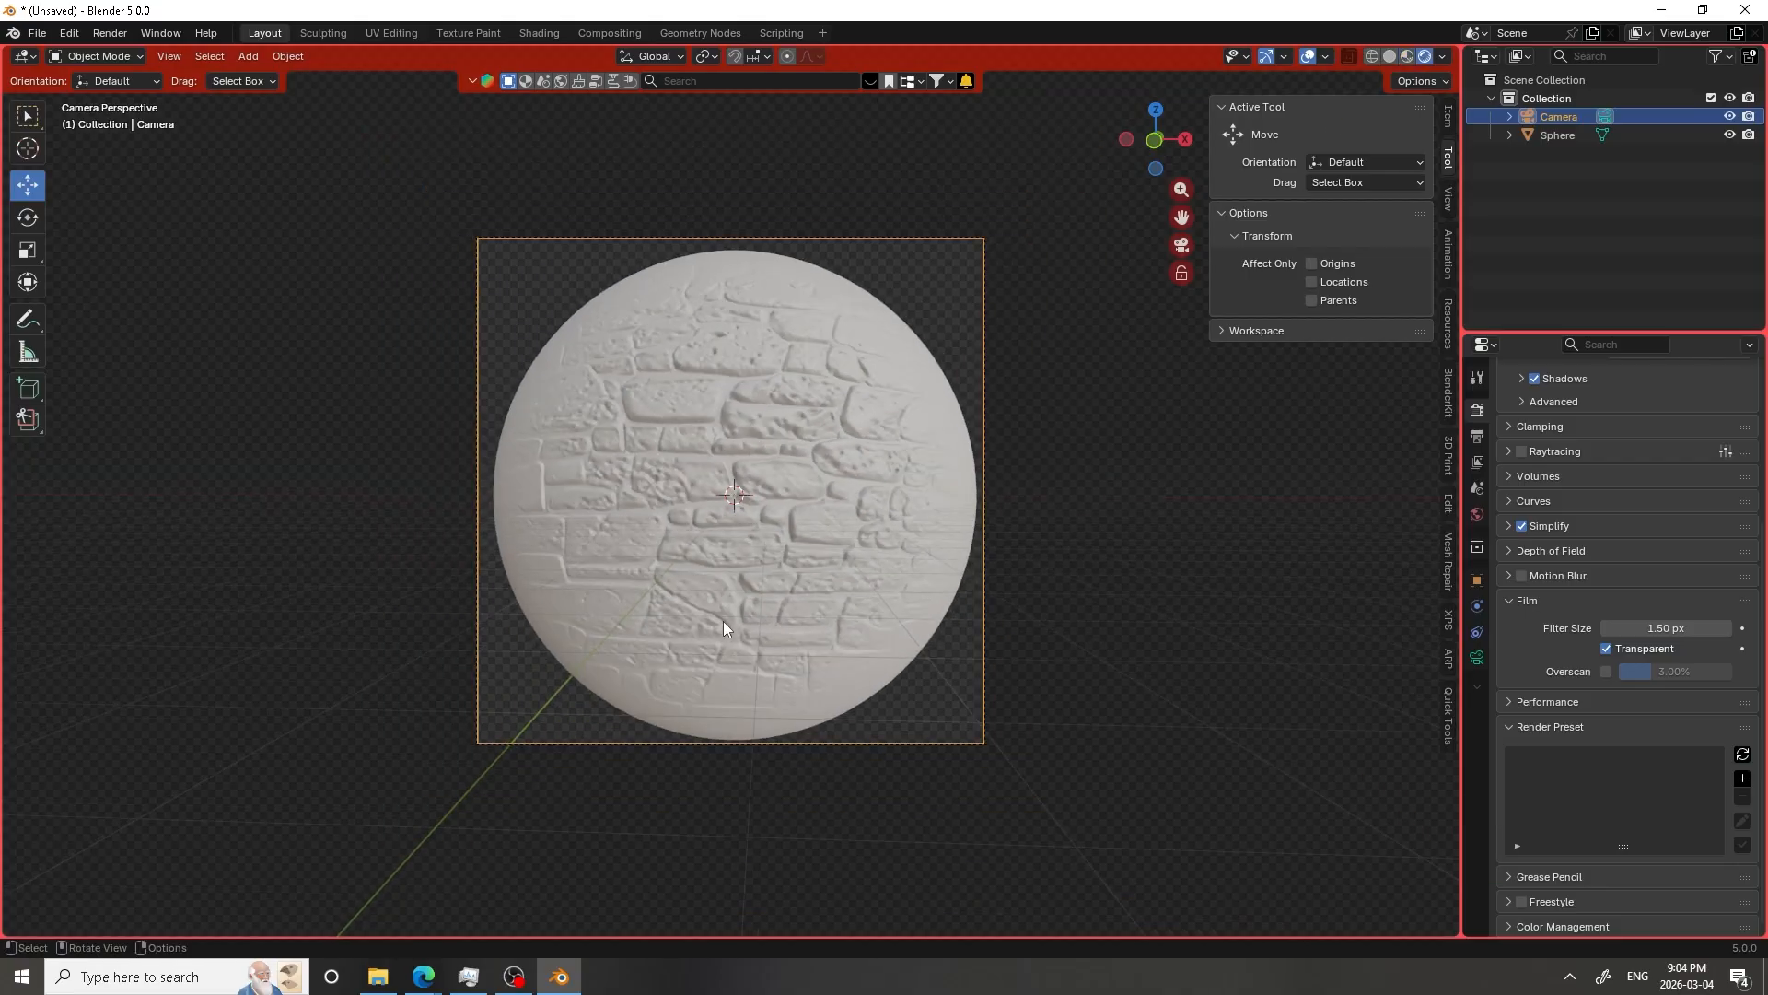
# Give the sphere a new material and darken its base color to a medium grey
pyautogui.click(713, 467)
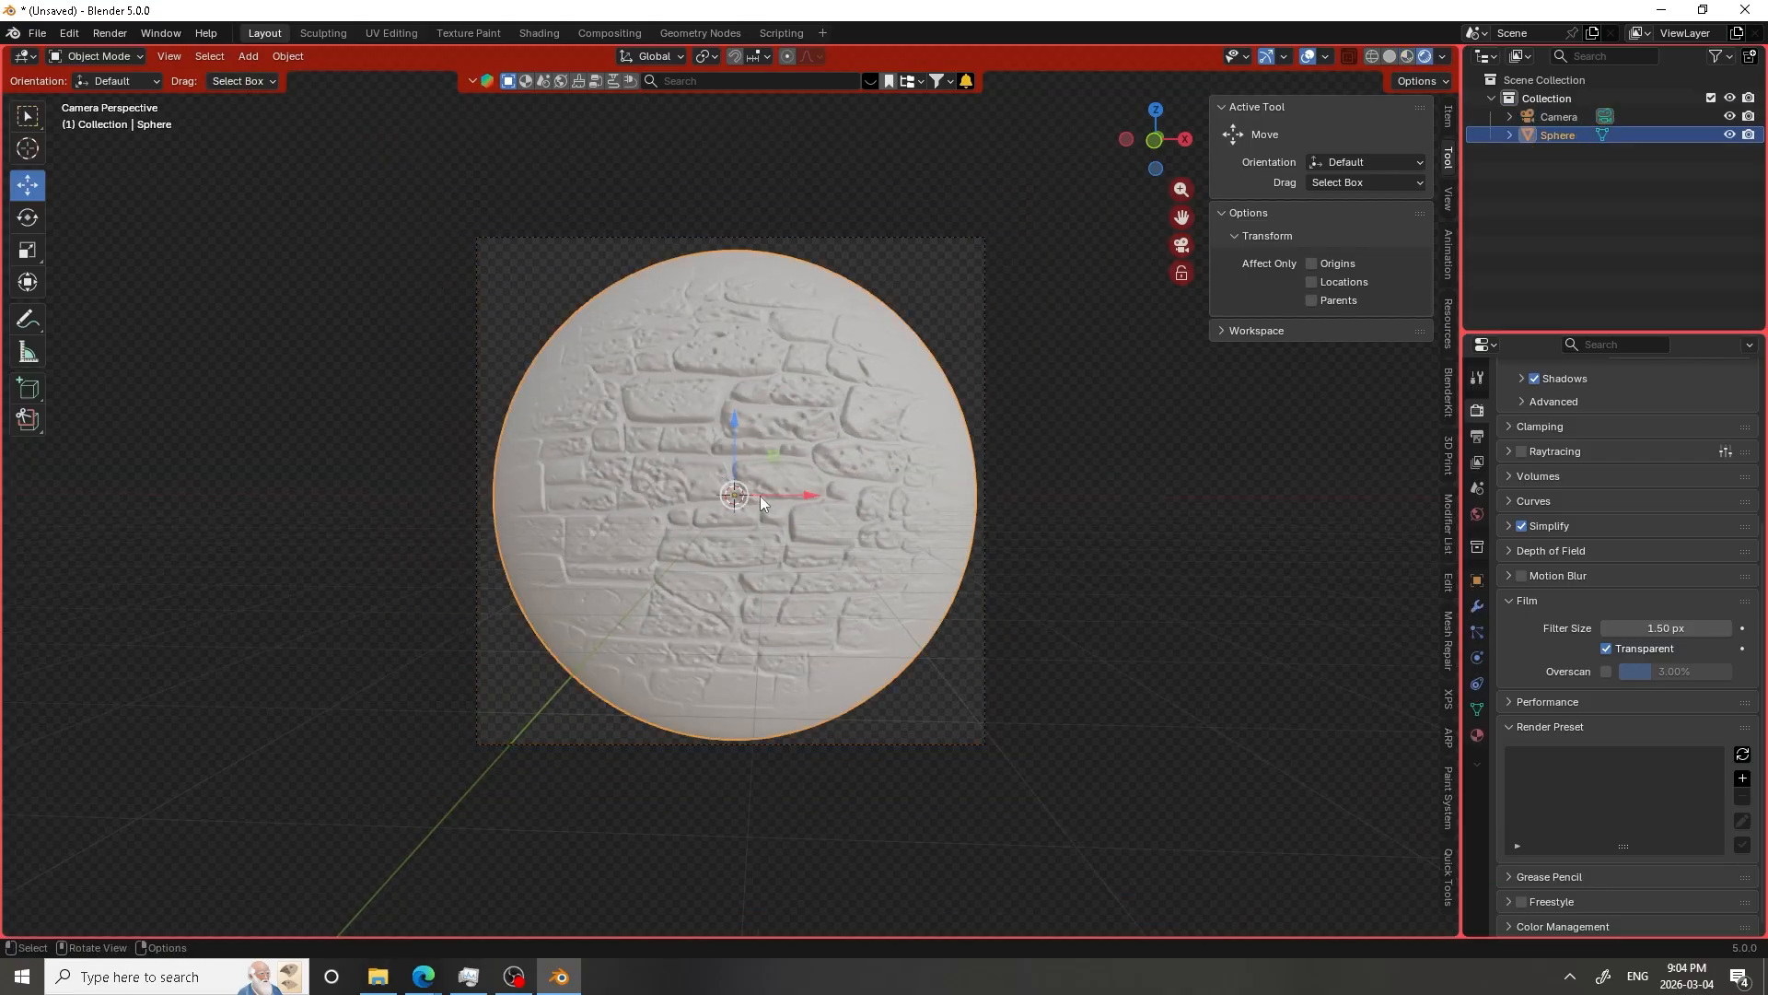
pyautogui.click(1478, 737)
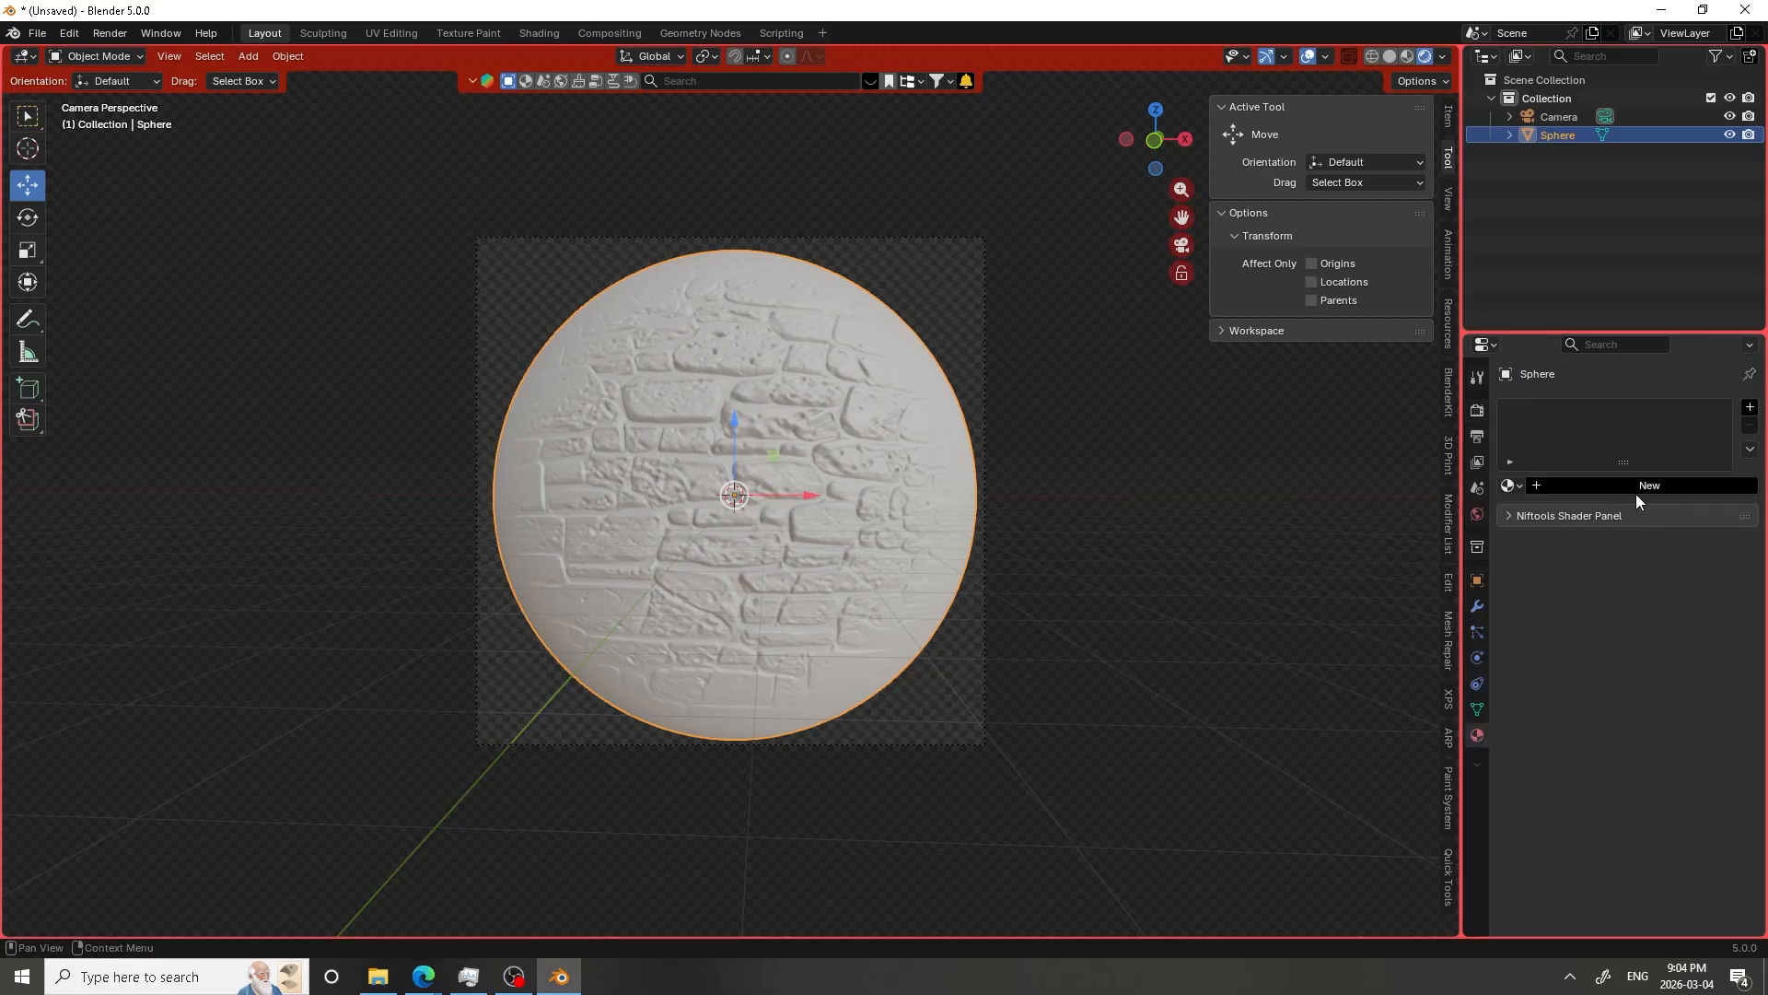
pyautogui.click(1634, 483)
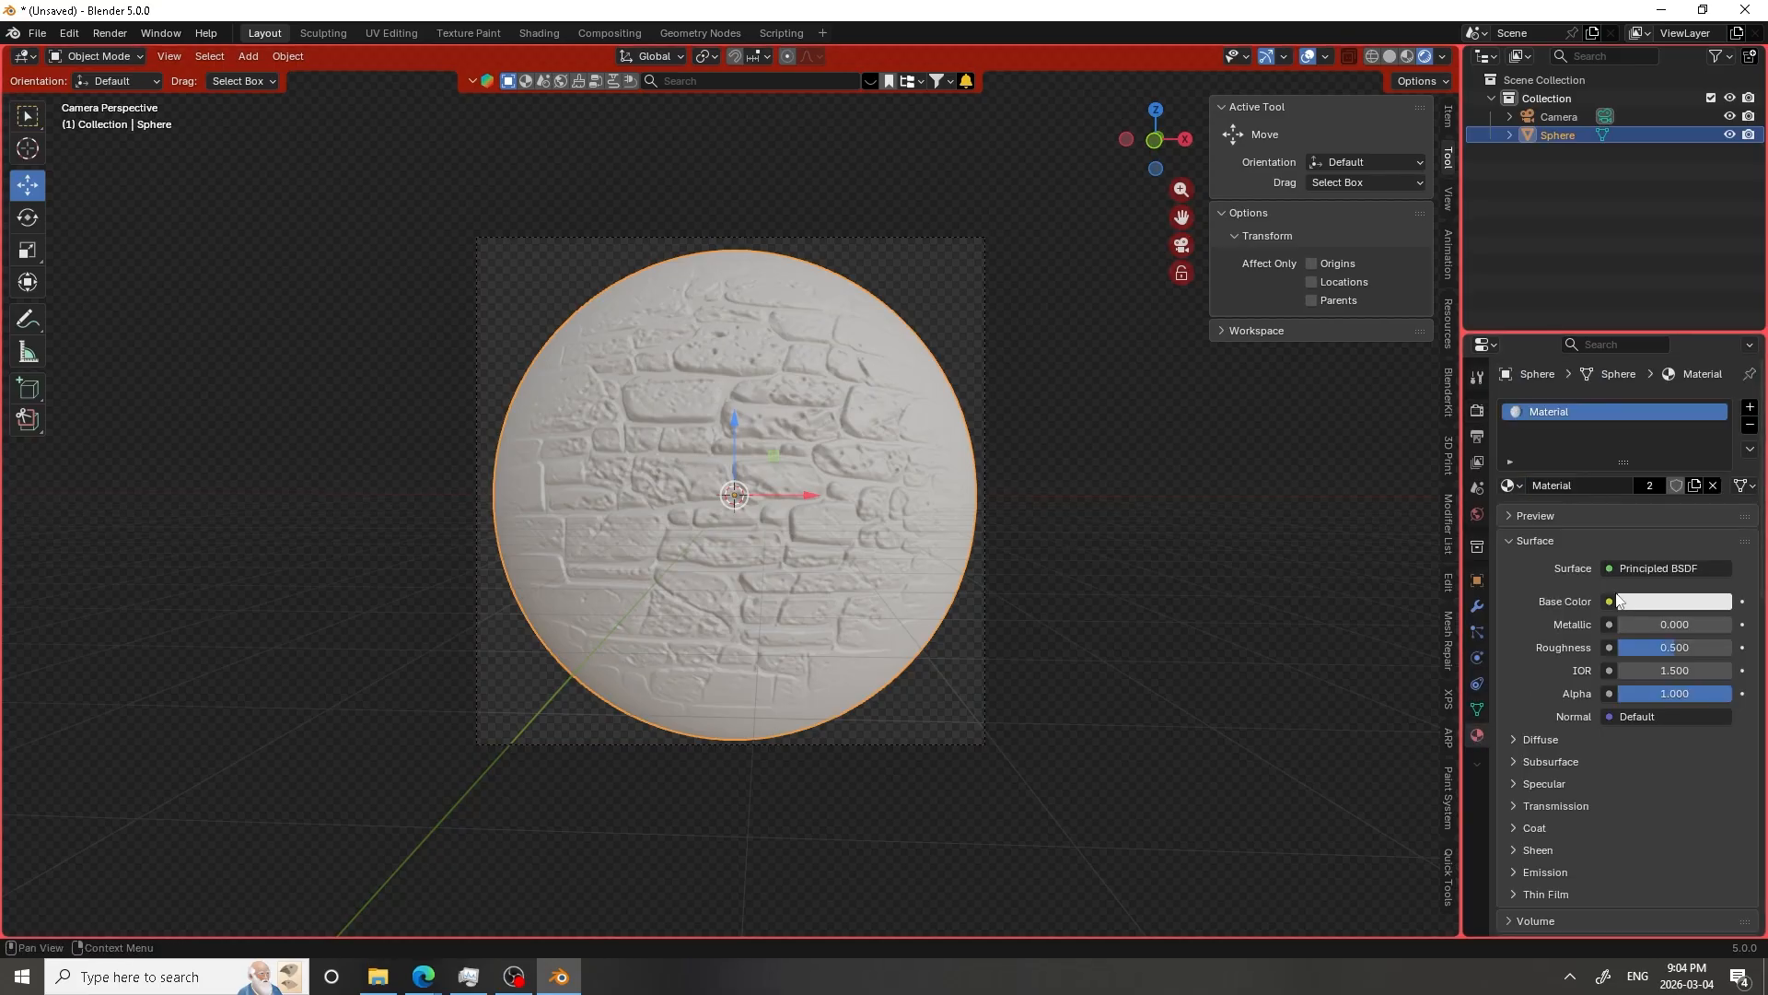
pyautogui.click(1649, 601)
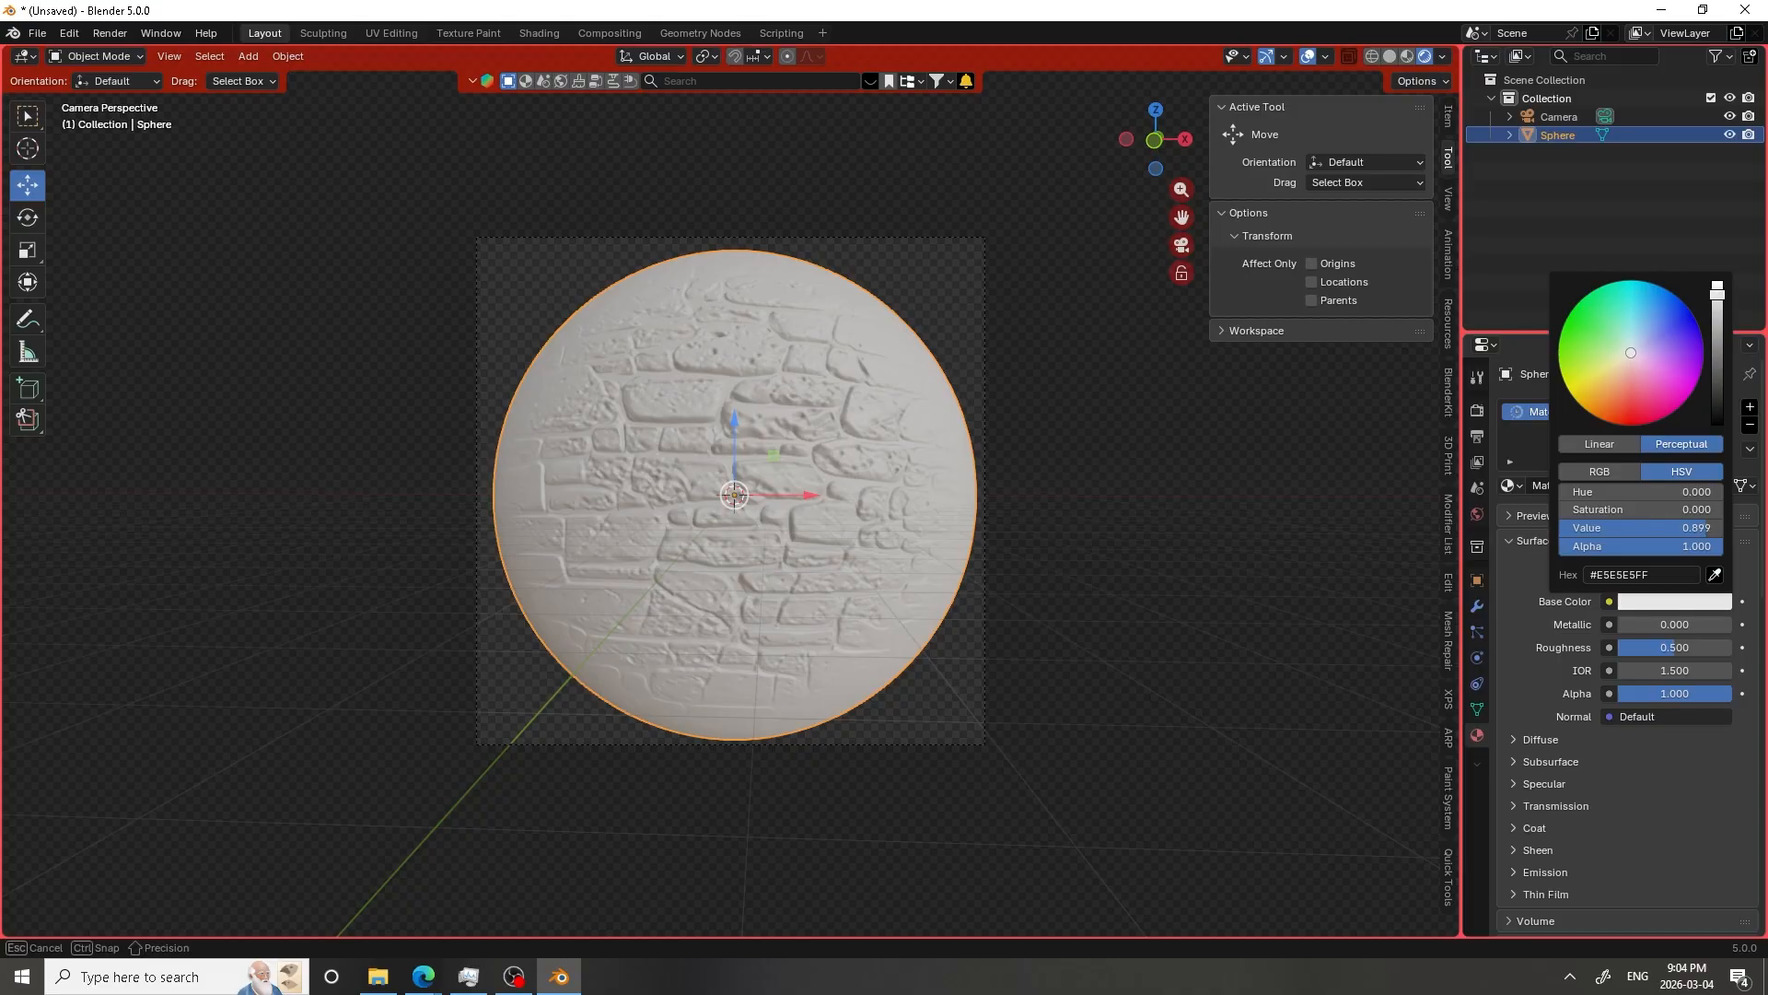
pyautogui.moveTo(1711, 311); pyautogui.dragTo(1715, 348)
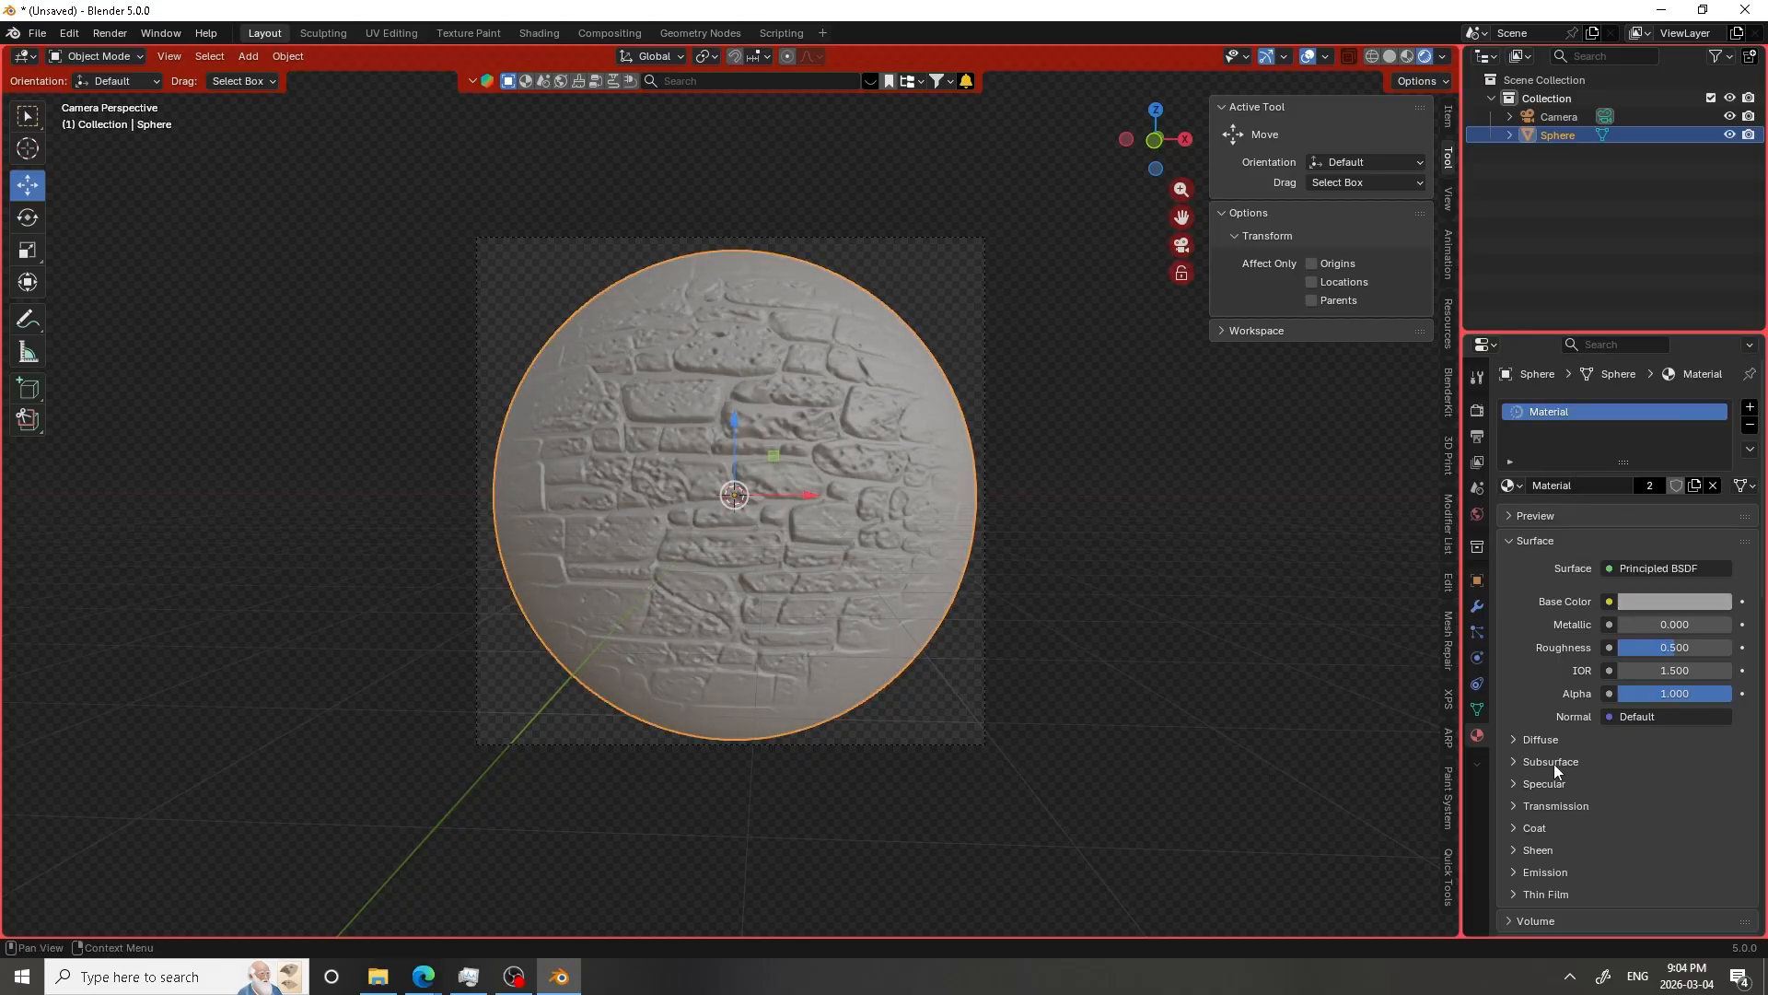
# Set the material's diffuse roughness to 0.248 and its metallic value to 0.368
pyautogui.click(1535, 744)
pyautogui.moveTo(1619, 760); pyautogui.dragTo(1630, 766)
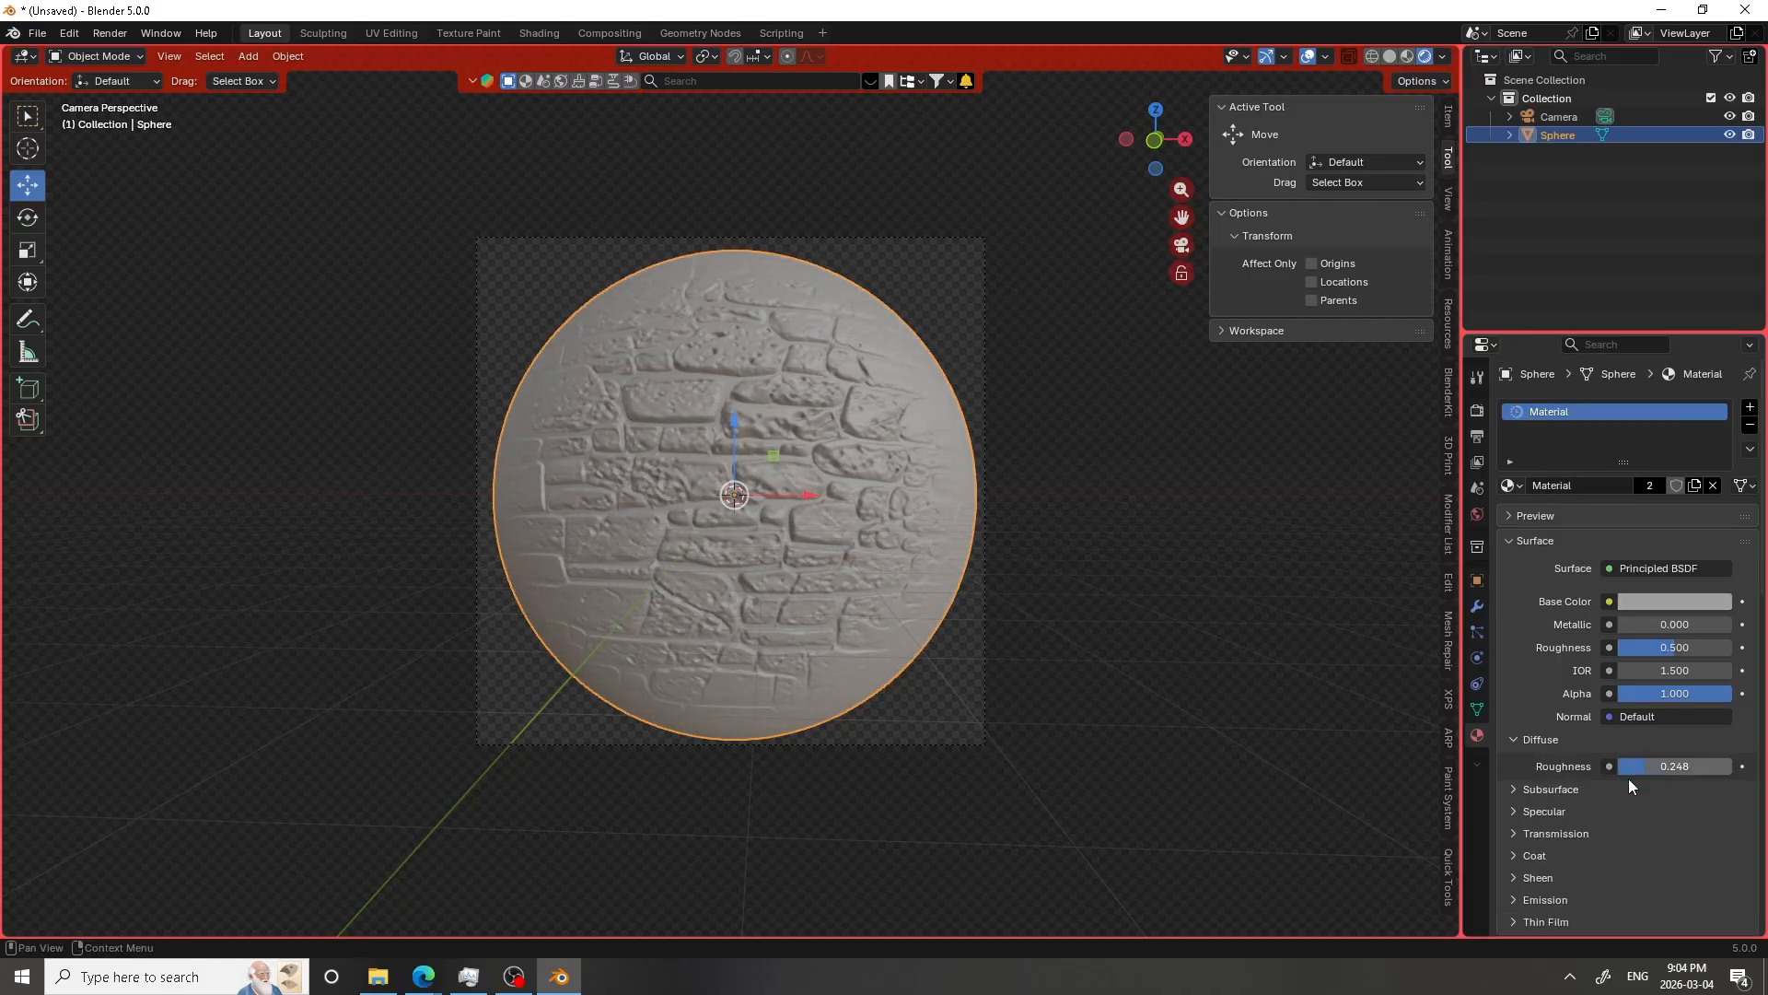
pyautogui.click(1544, 798)
pyautogui.scroll(-3, 1546, 802)
pyautogui.moveTo(1645, 511); pyautogui.dragTo(1682, 512)
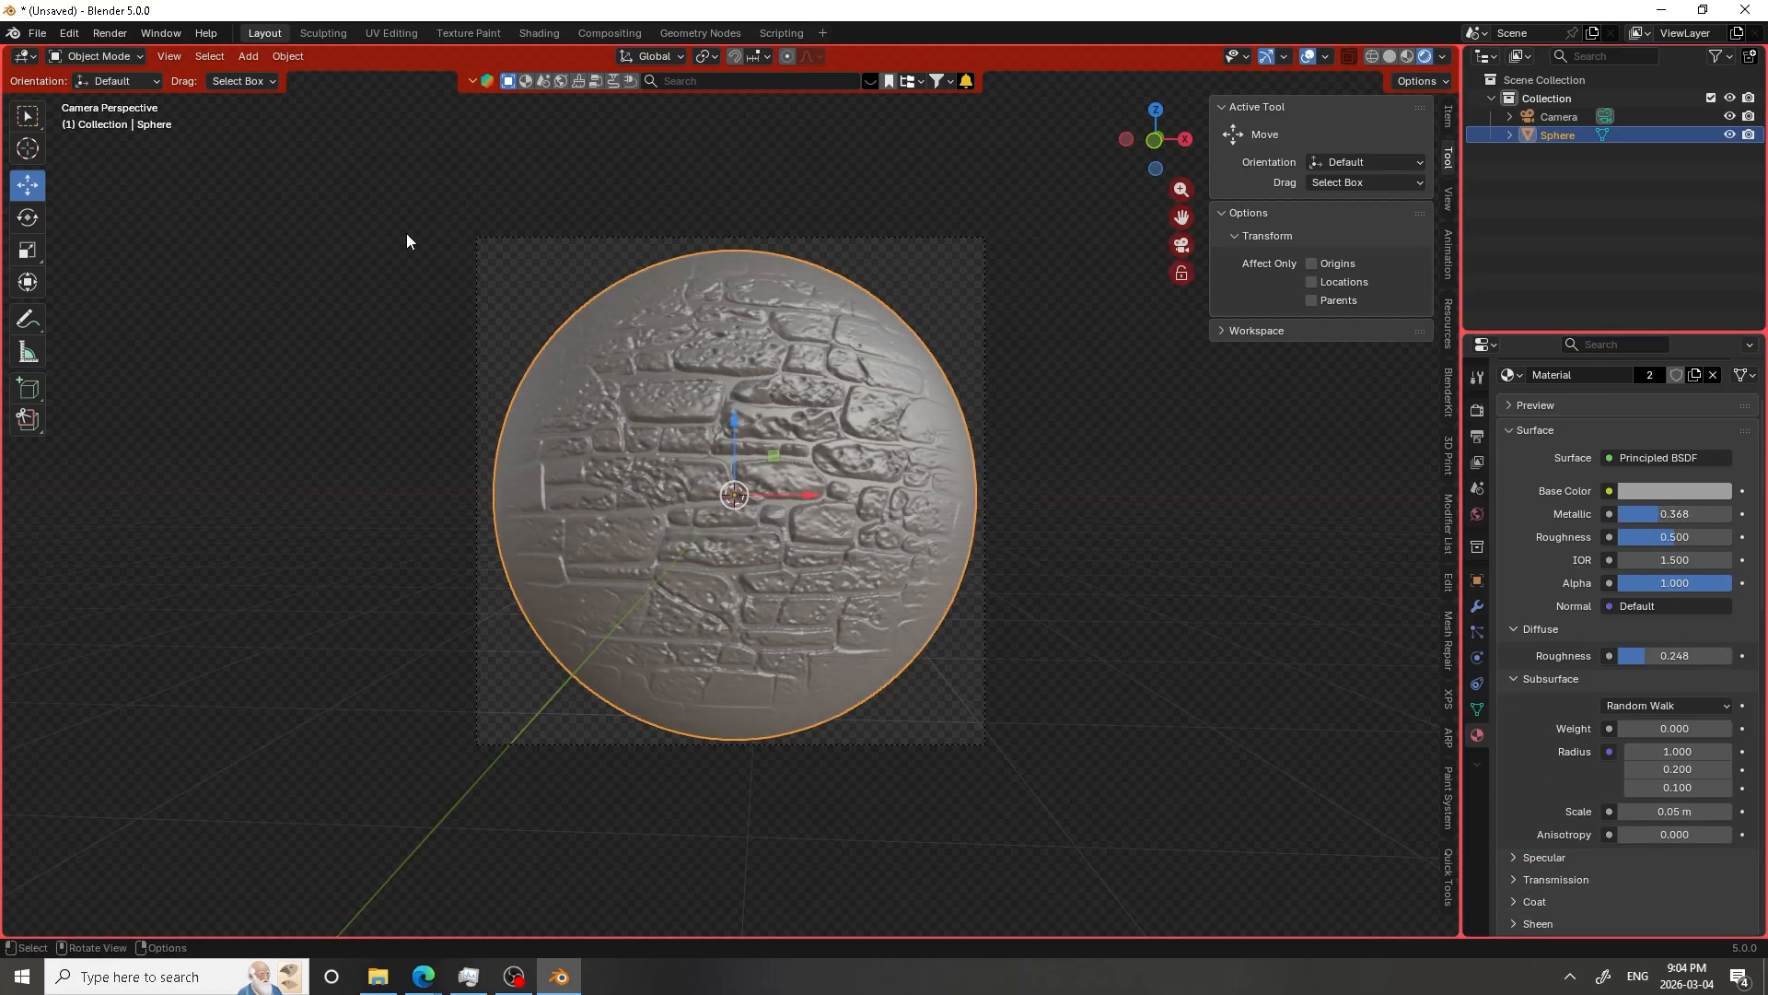
# Add a sun light to the scene
pyautogui.click(247, 56)
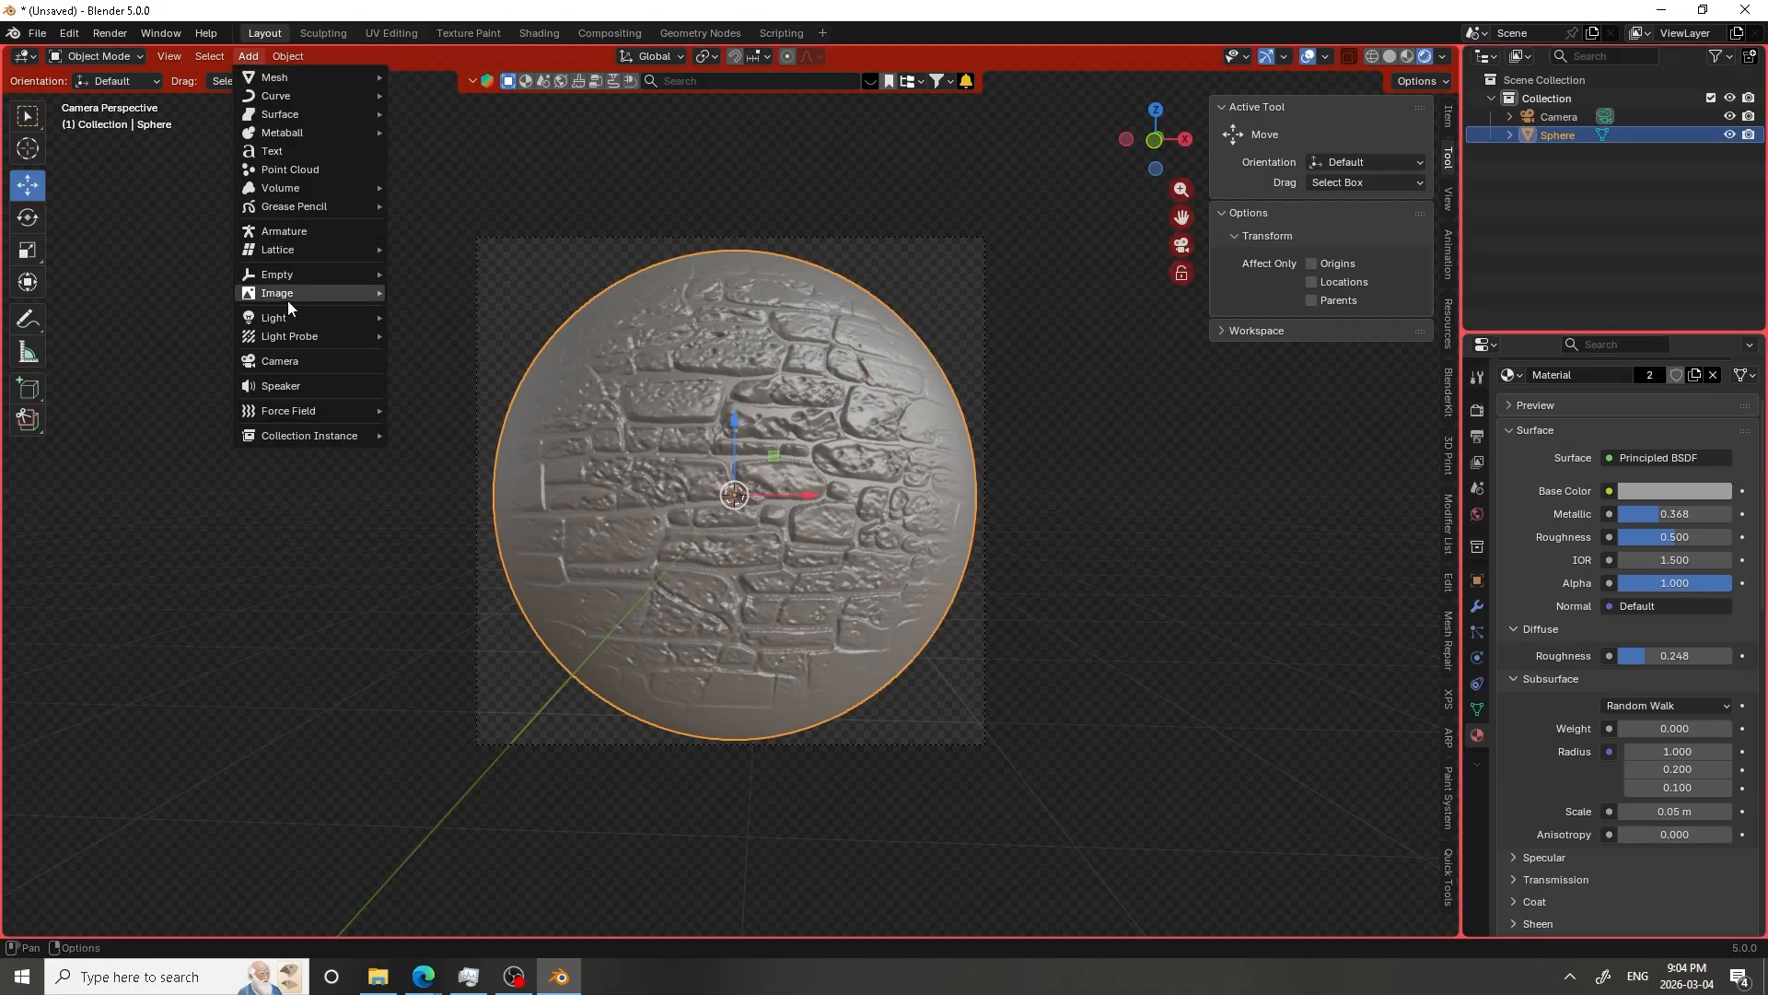
pyautogui.moveTo(301, 318)
pyautogui.click(441, 341)
pyautogui.scroll(-3, 407, 466)
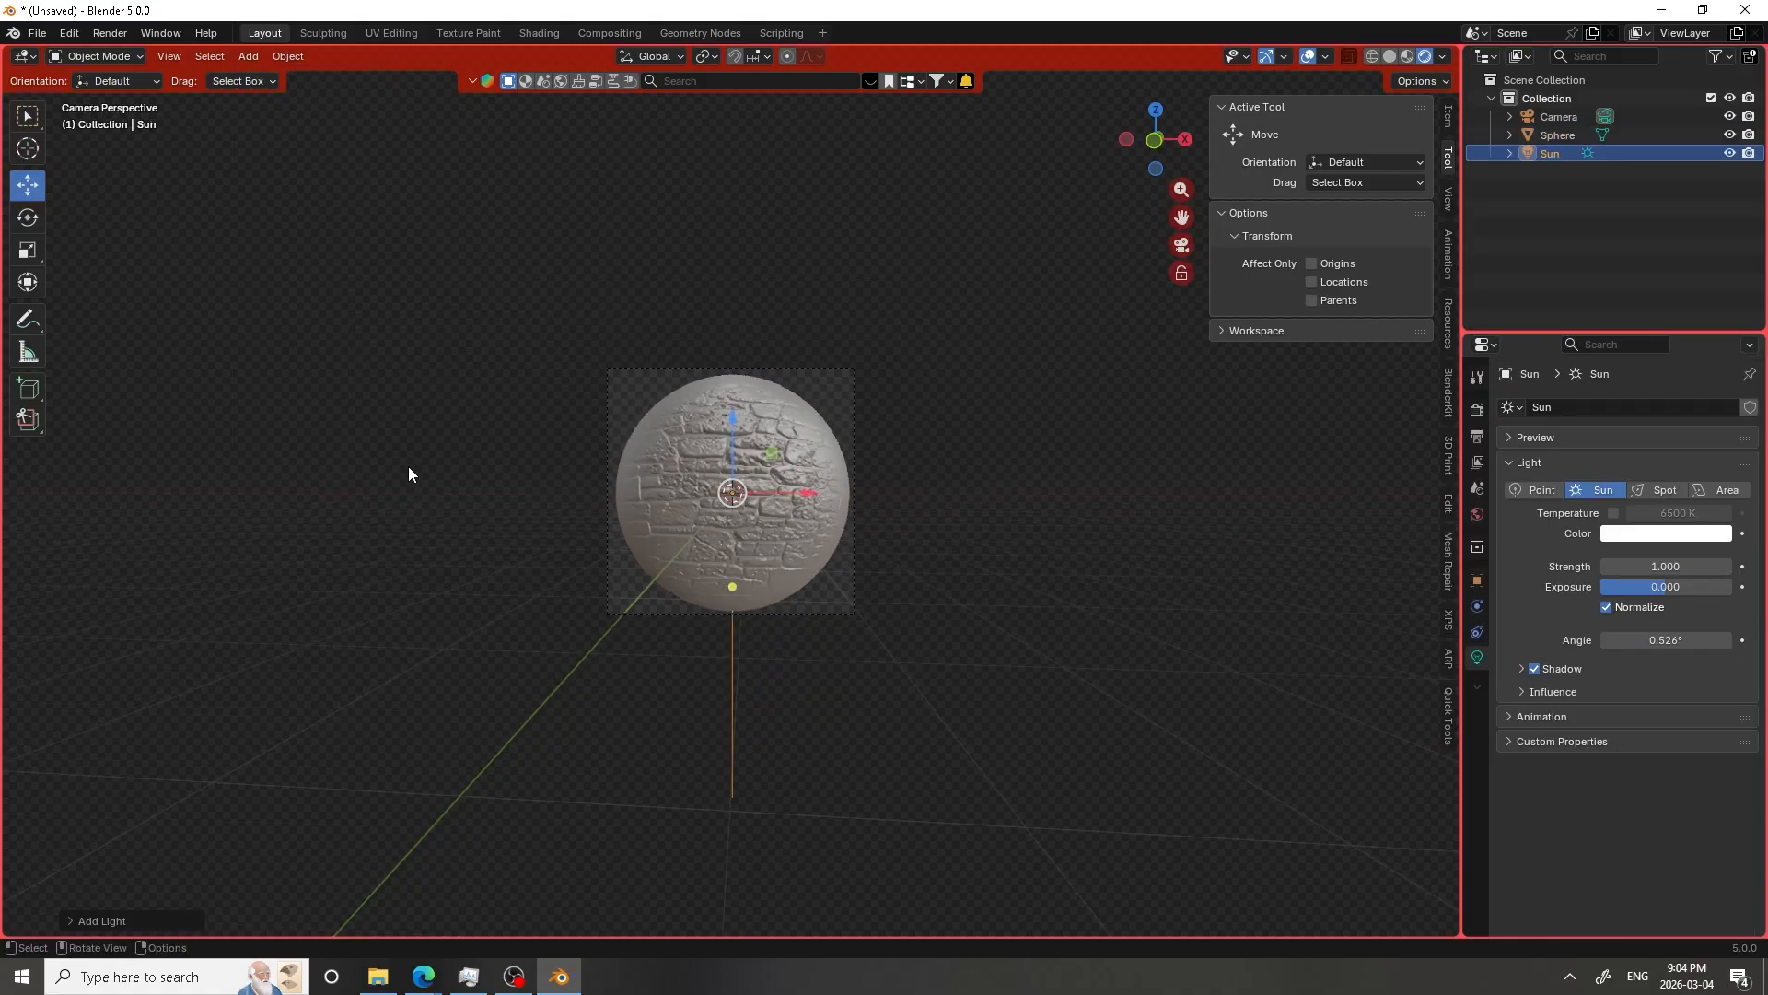
# Move the sun above and in front of the sphere, tilt its direction slightly, and return to the camera view
pyautogui.moveTo(407, 466); pyautogui.dragTo(595, 486, button='middle')
pyautogui.scroll(-4, 595, 487)
pyautogui.press('g')
pyautogui.click(930, 324)
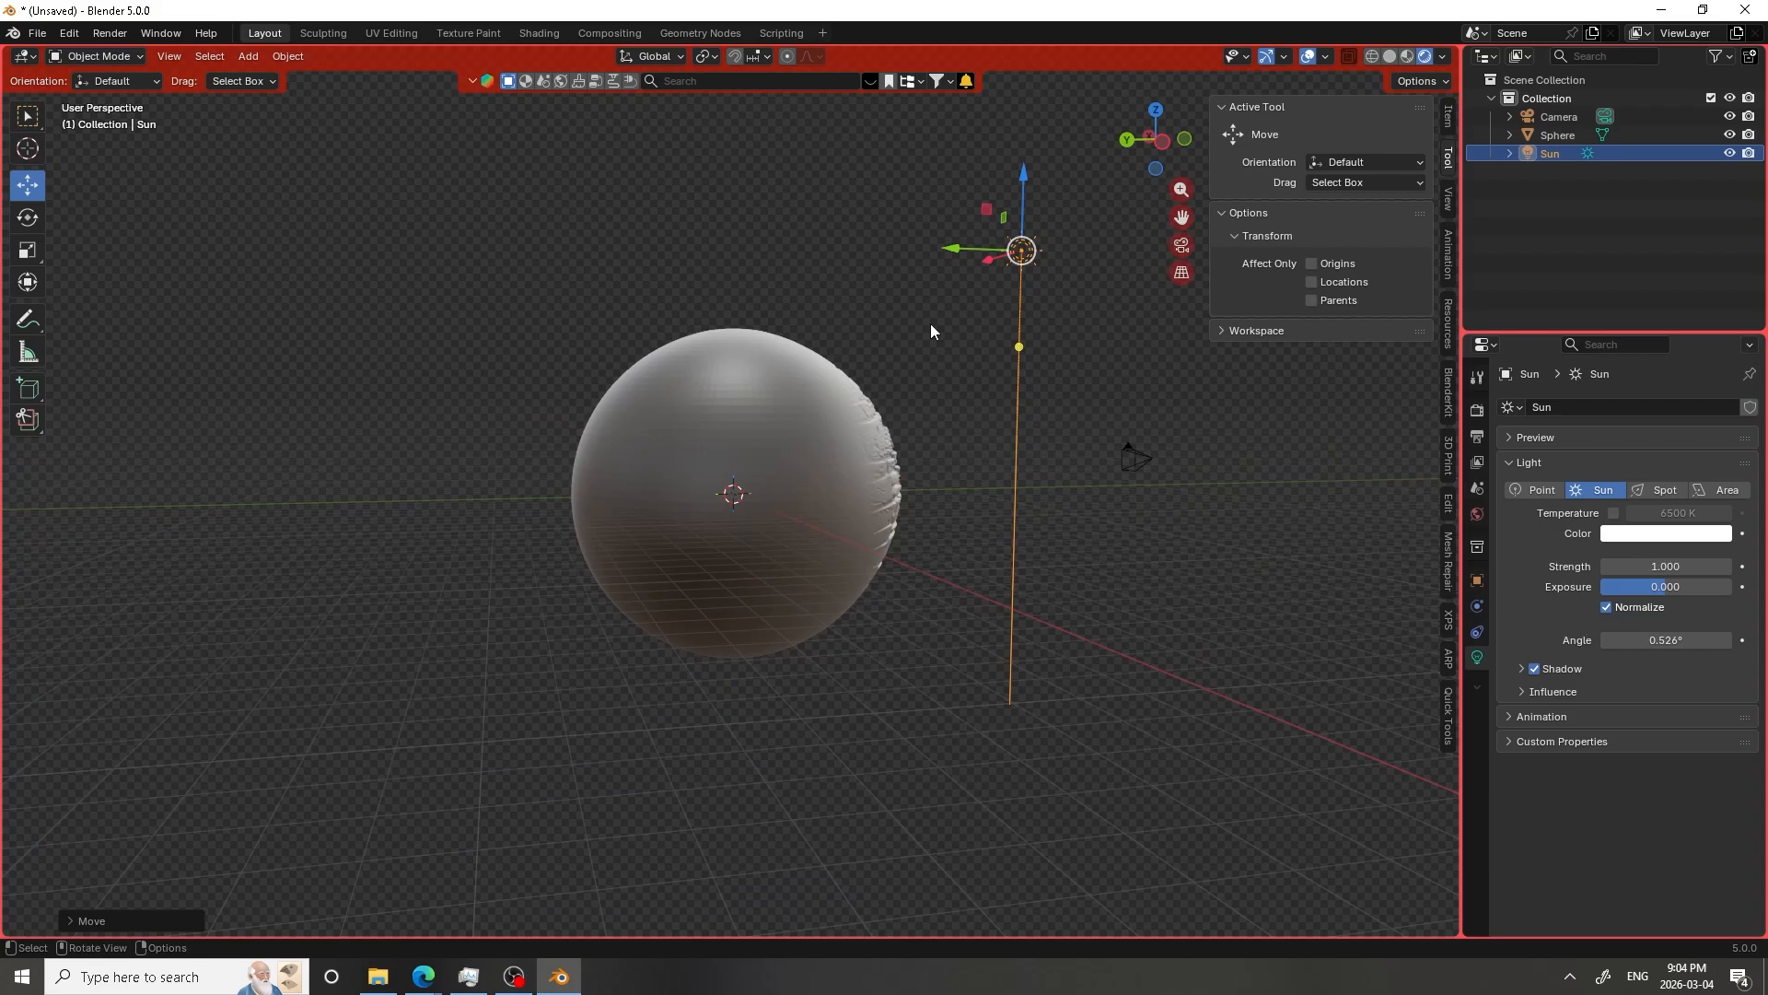
pyautogui.moveTo(1013, 338); pyautogui.dragTo(987, 340)
pyautogui.press('KP_0')
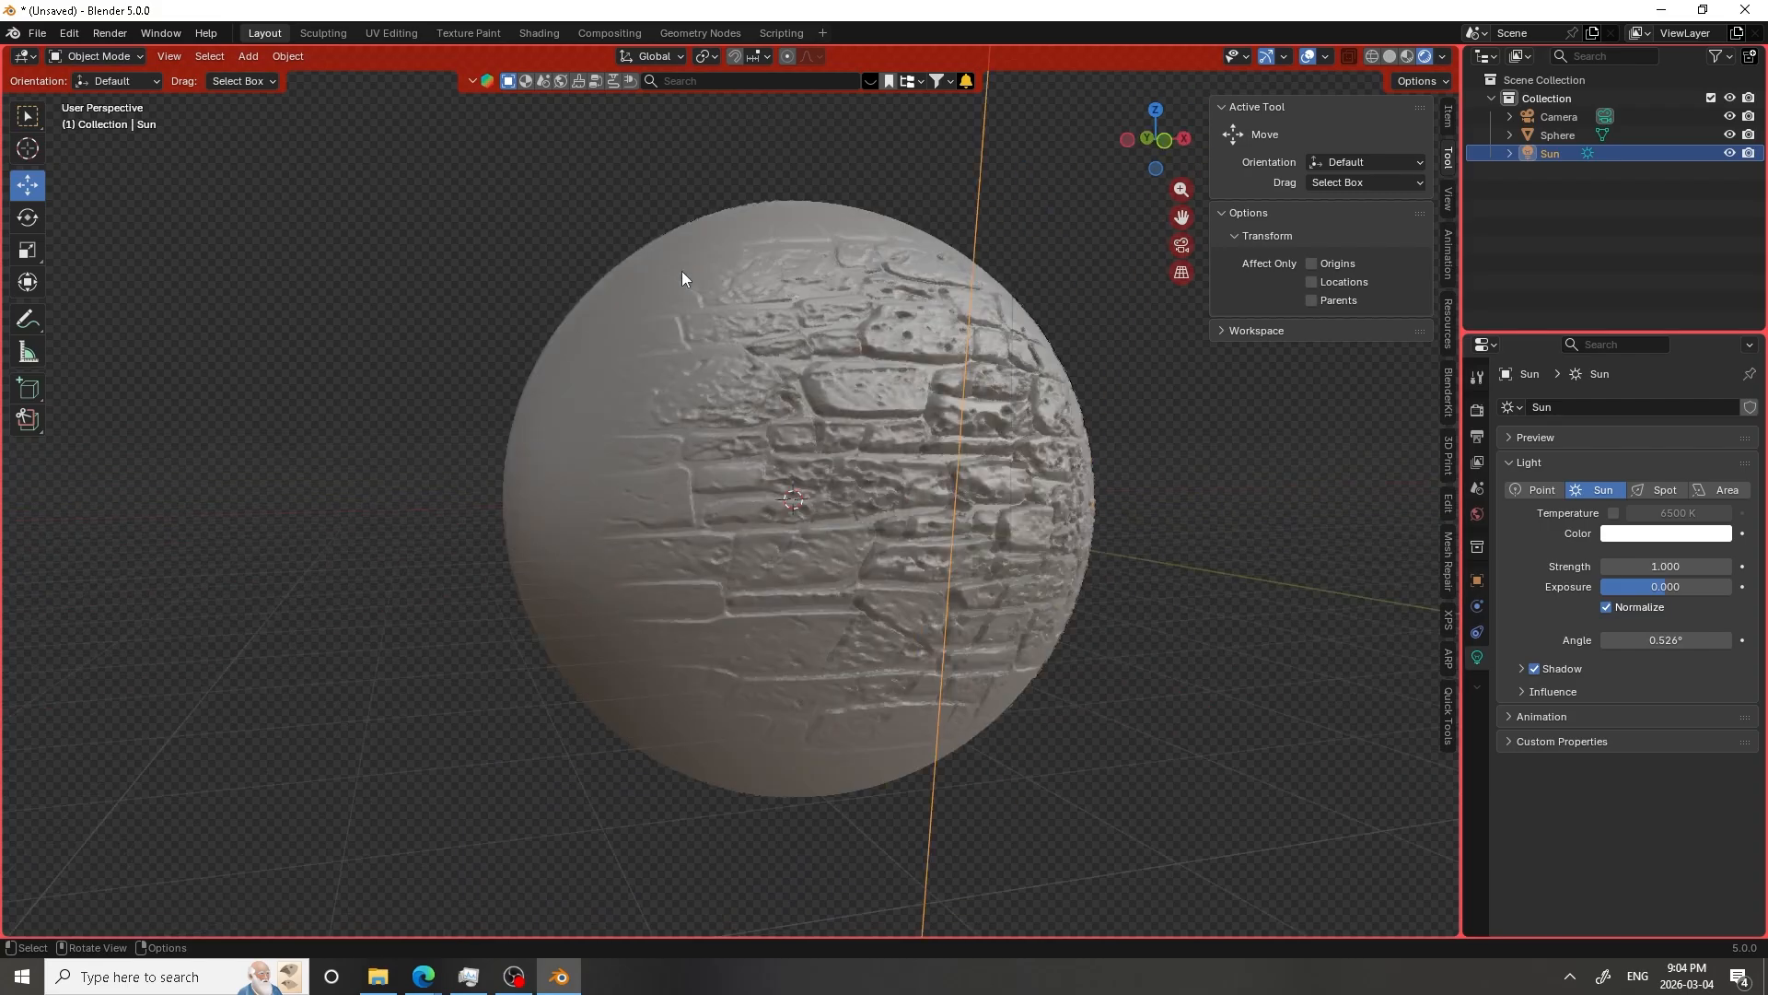
pyautogui.scroll(7, 695, 297)
pyautogui.scroll(-2, 695, 296)
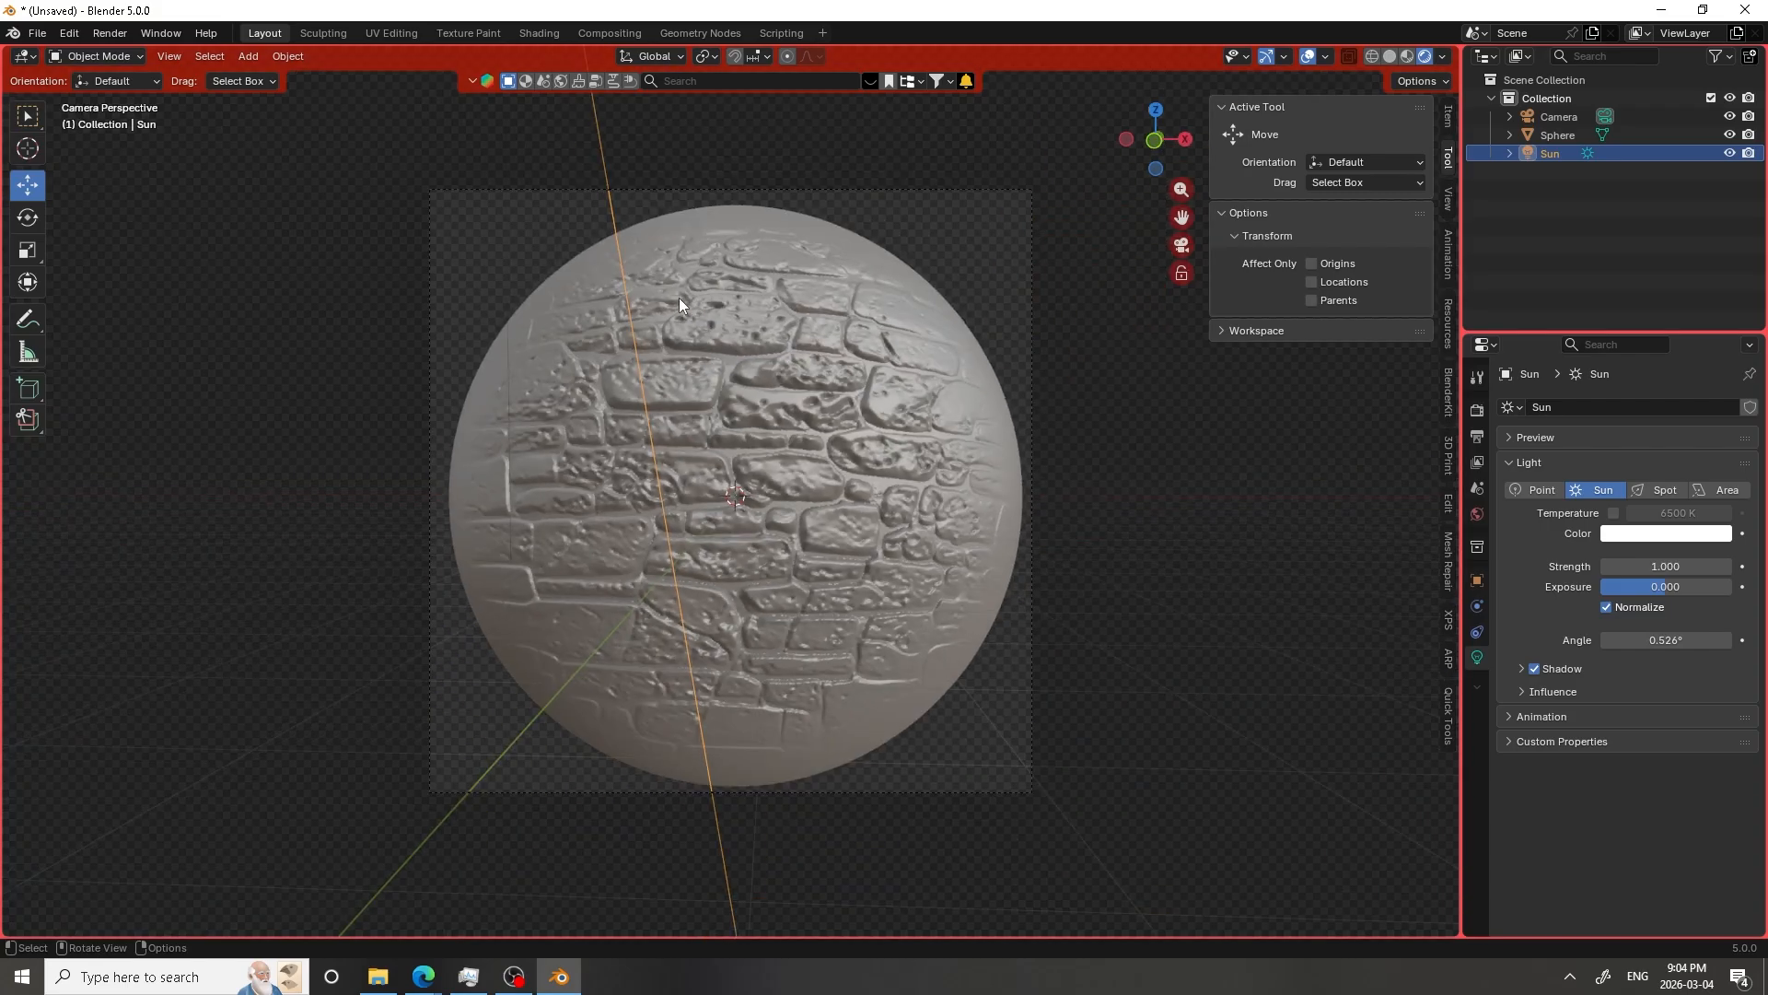
# Render the camera view of the stone sphere as a still image and inspect the whole result
pyautogui.click(1478, 436)
pyautogui.click(1477, 409)
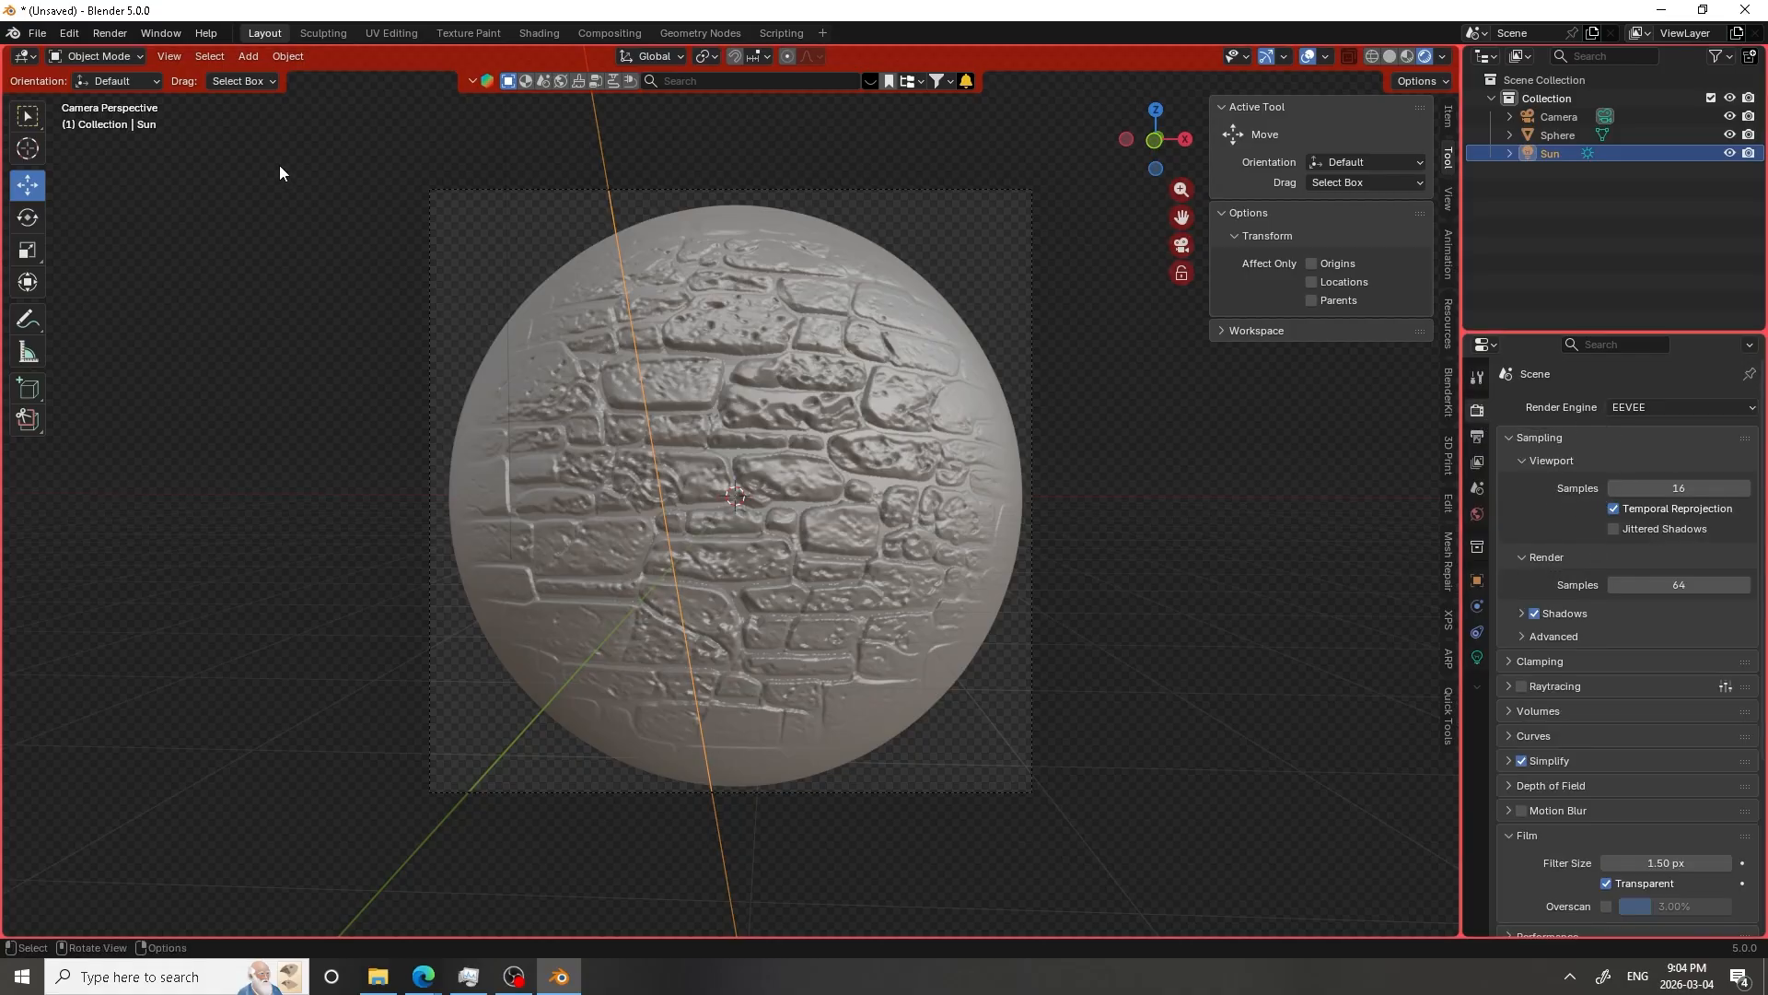
pyautogui.click(109, 33)
pyautogui.click(129, 54)
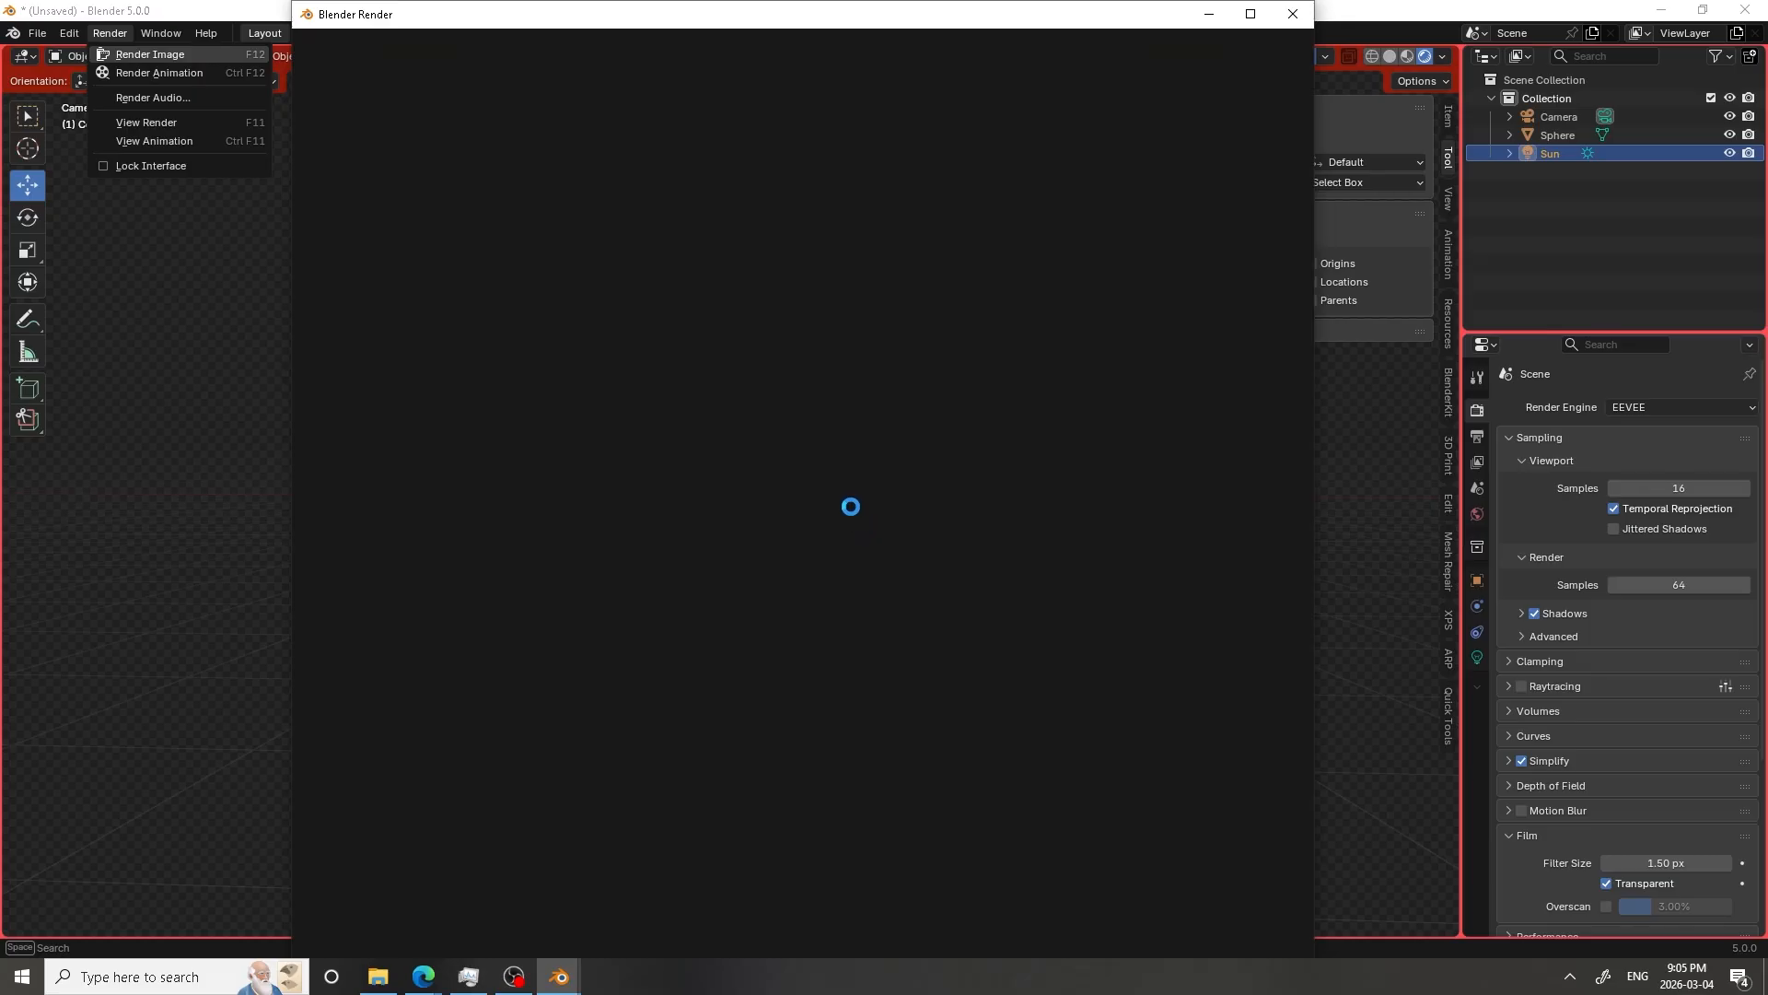
pyautogui.scroll(-1, 843, 497)
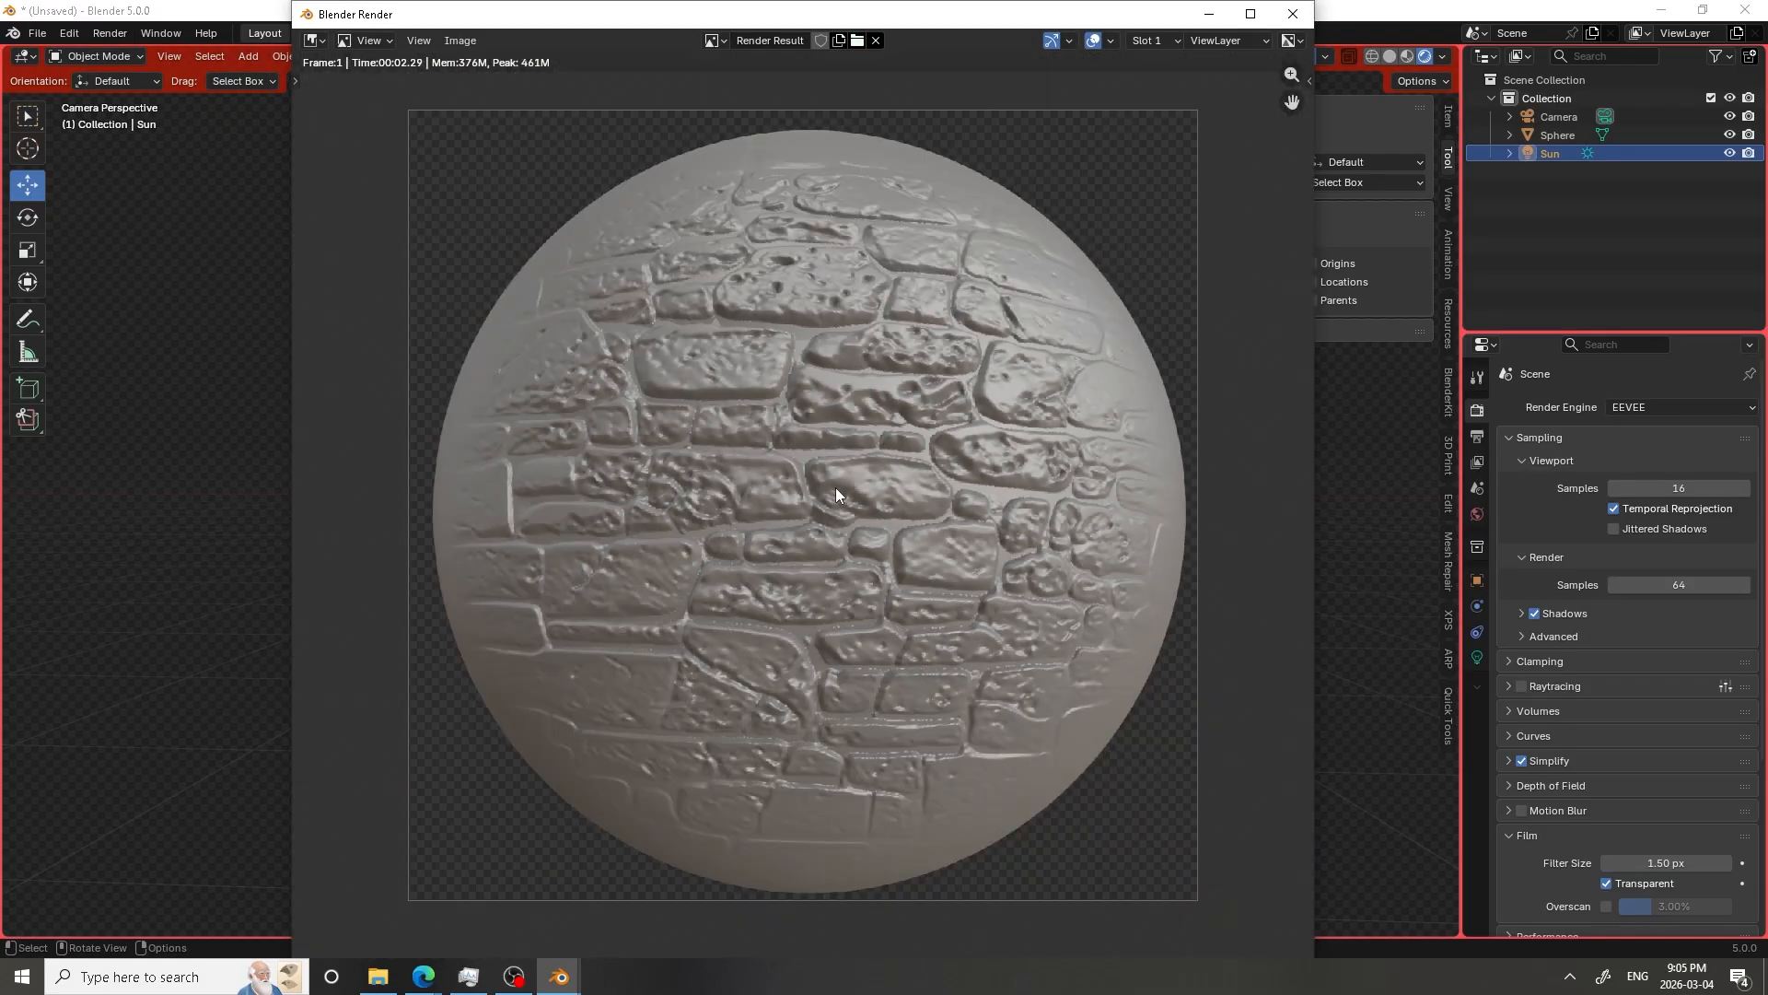
pyautogui.scroll(-3, 780, 433)
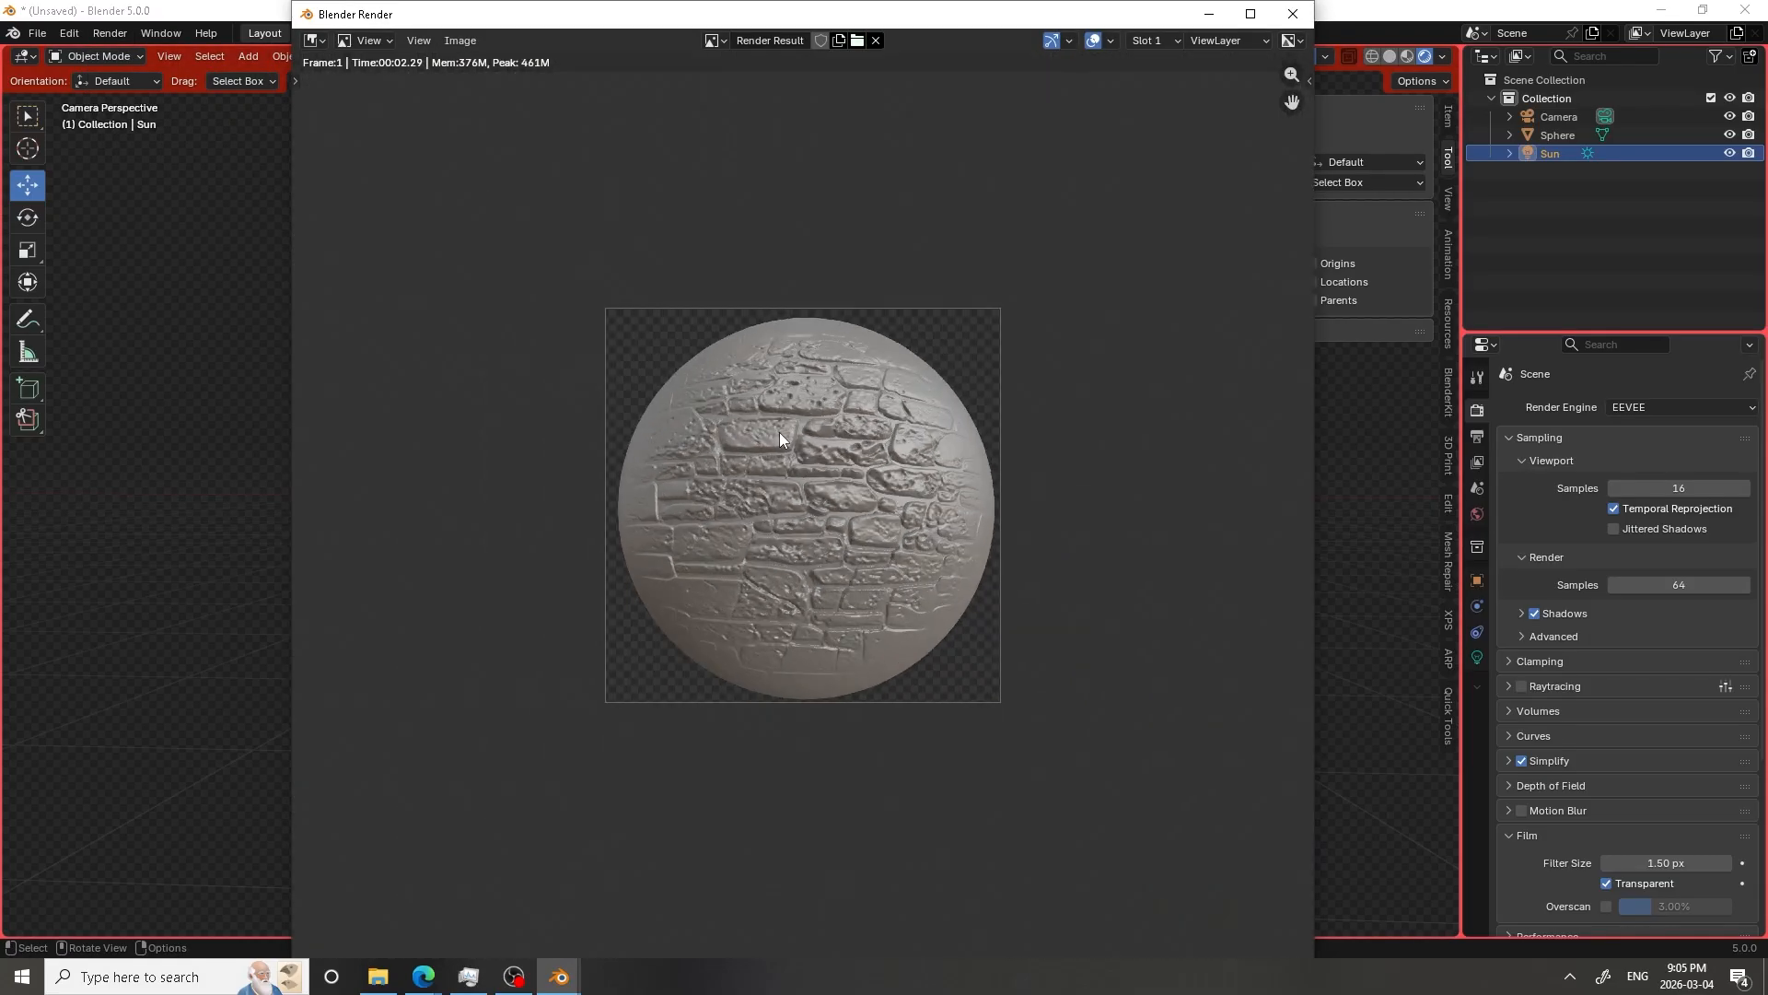
# Save the render to the Desktop as an RGBA PNG named 3434 with 6% compression, and close the render window
pyautogui.click(460, 41)
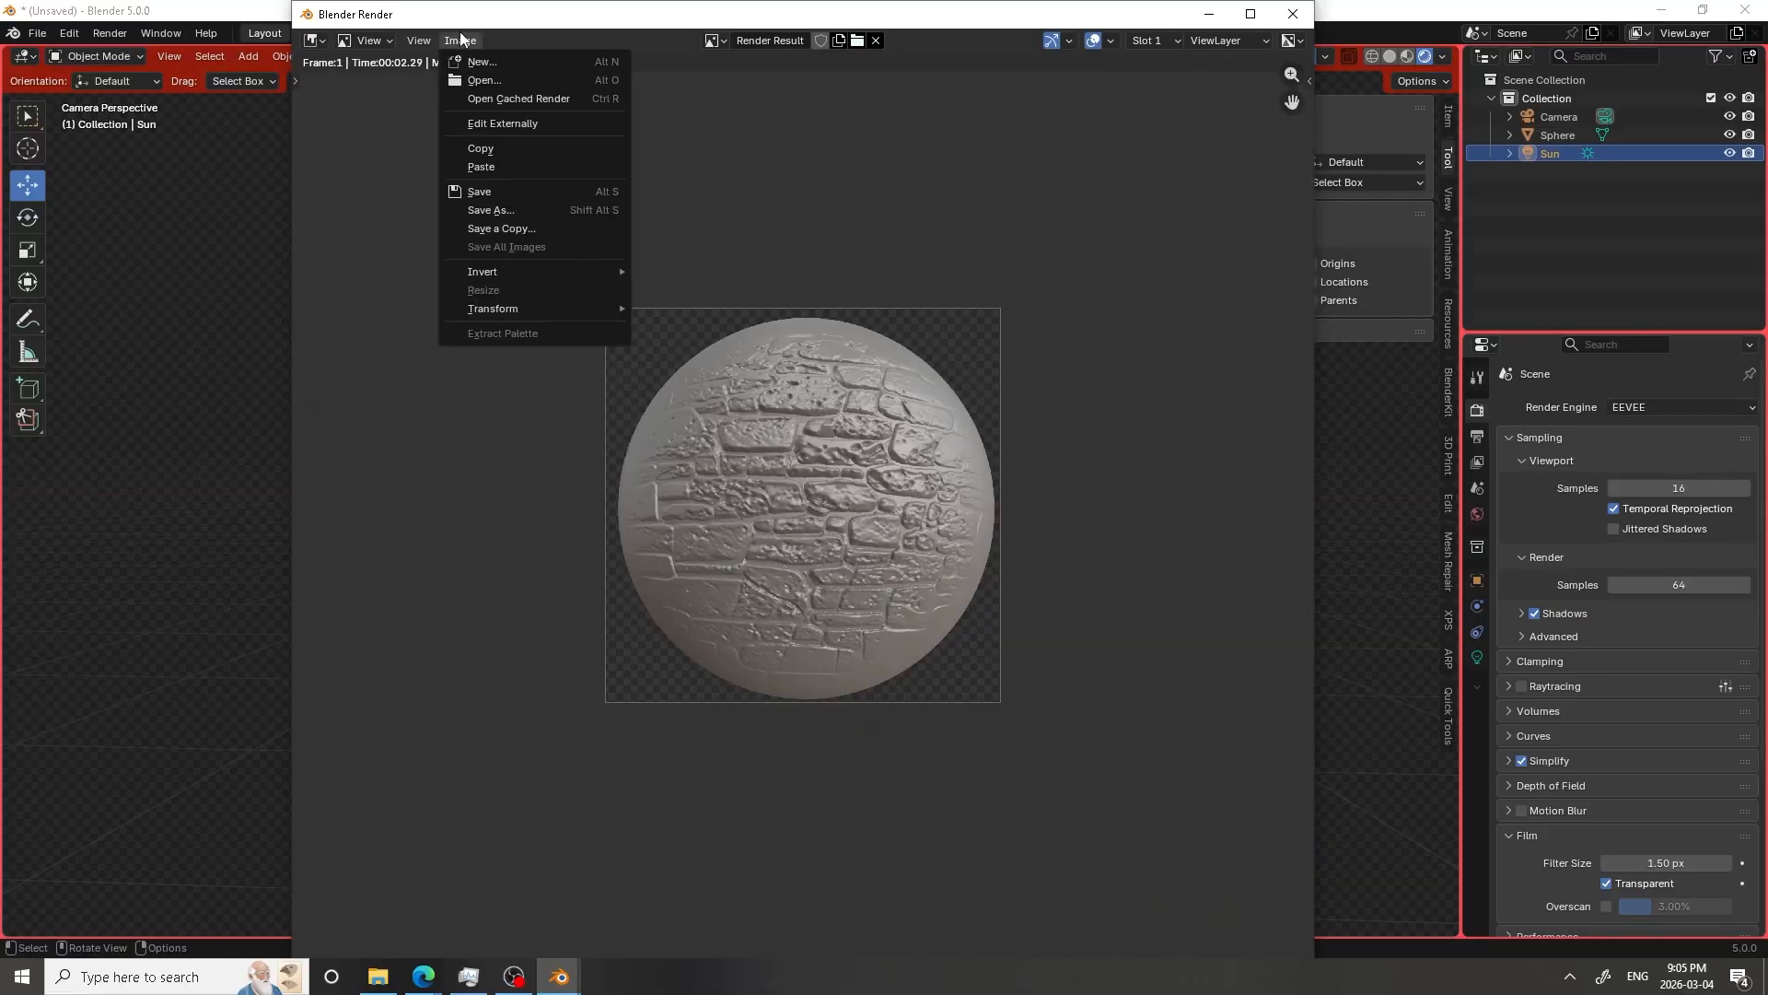
pyautogui.click(517, 209)
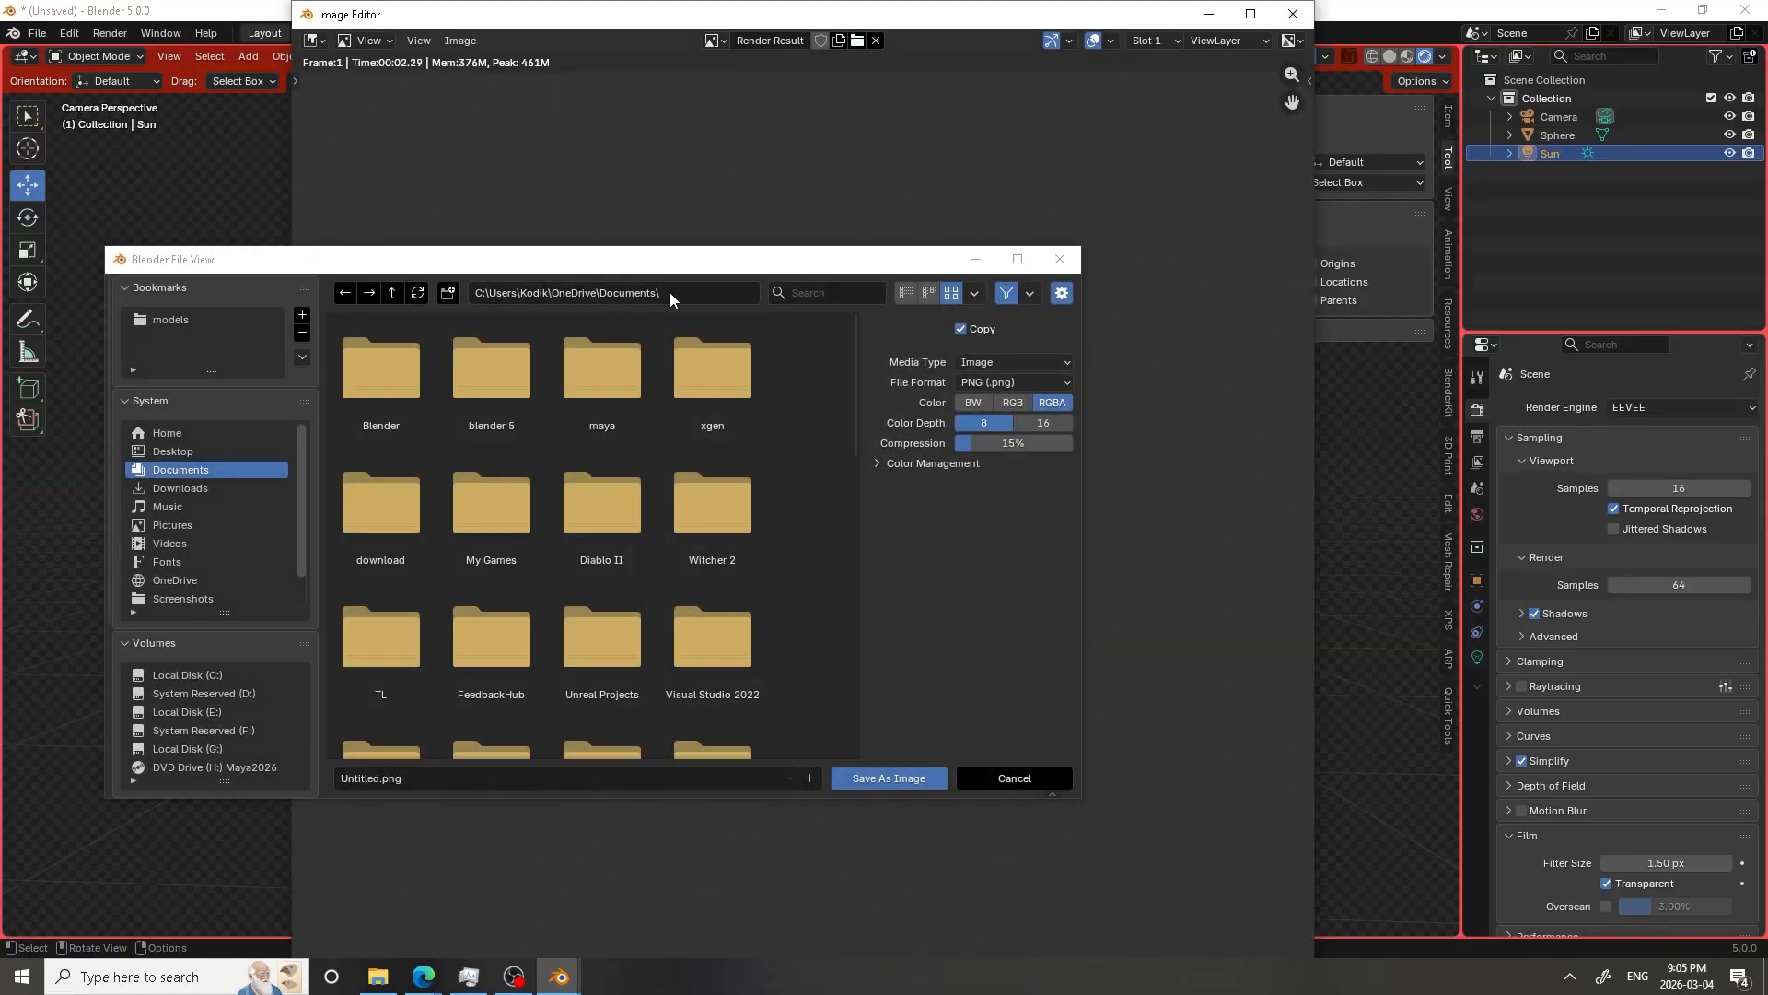
pyautogui.click(268, 452)
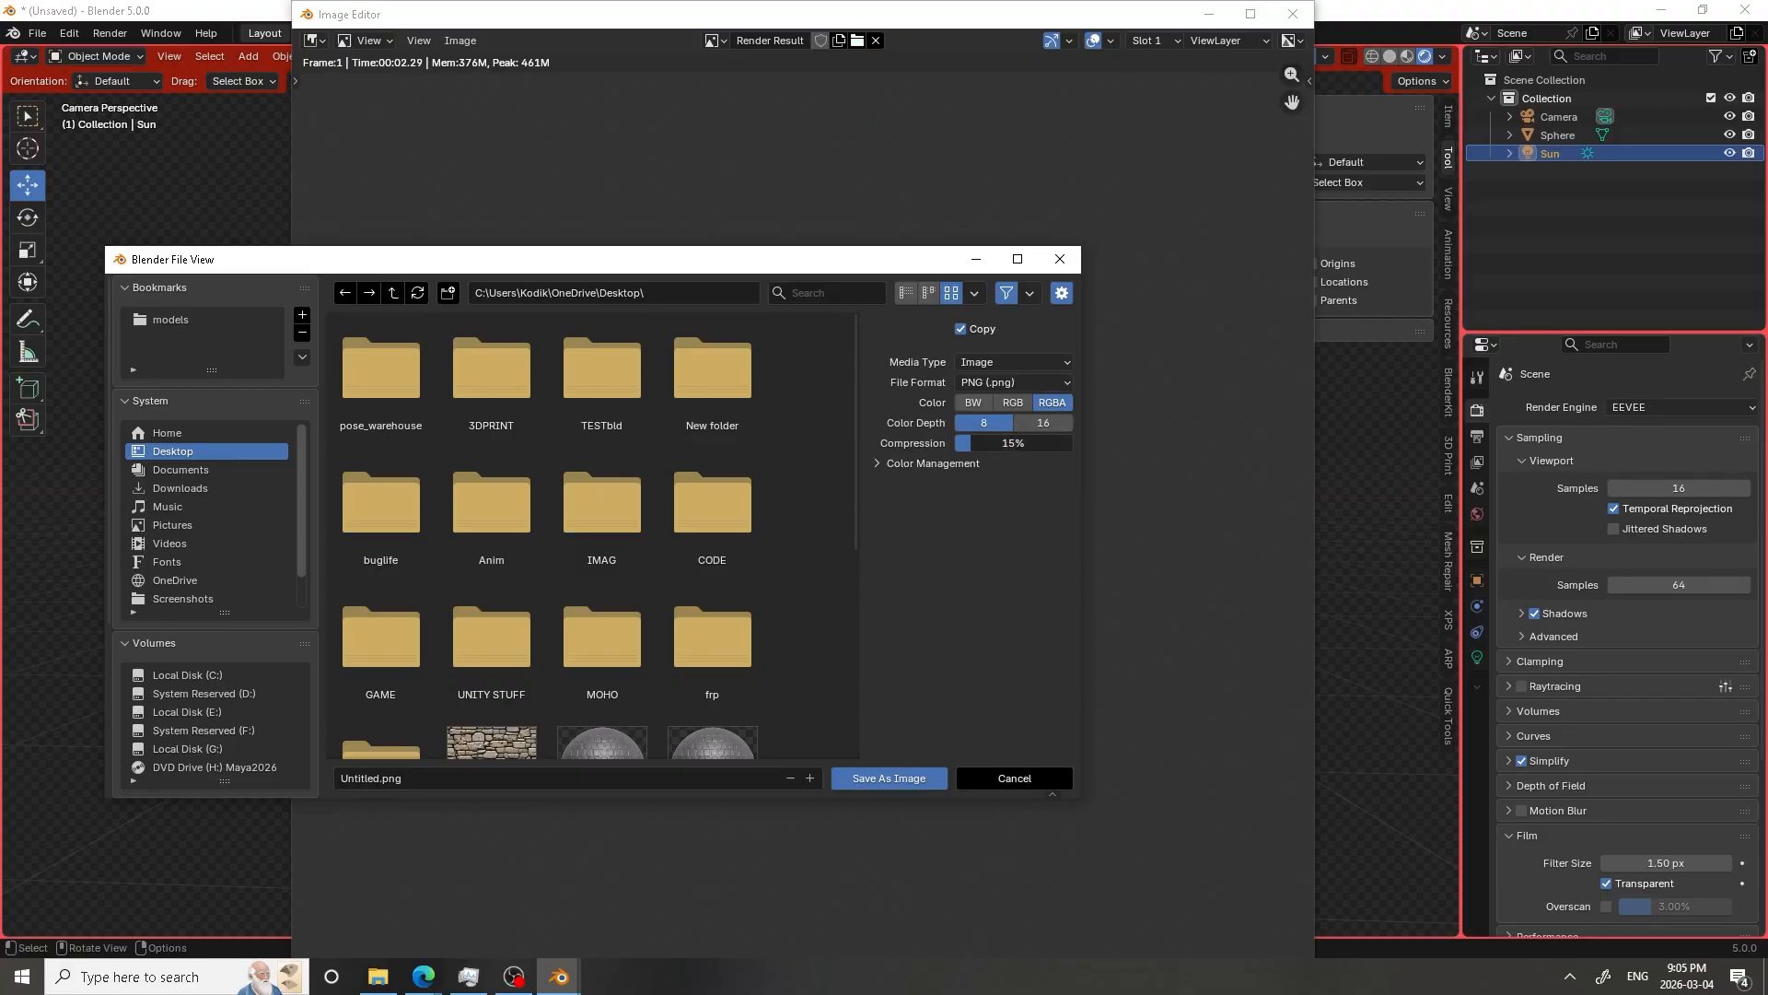
pyautogui.moveTo(974, 444); pyautogui.dragTo(961, 450)
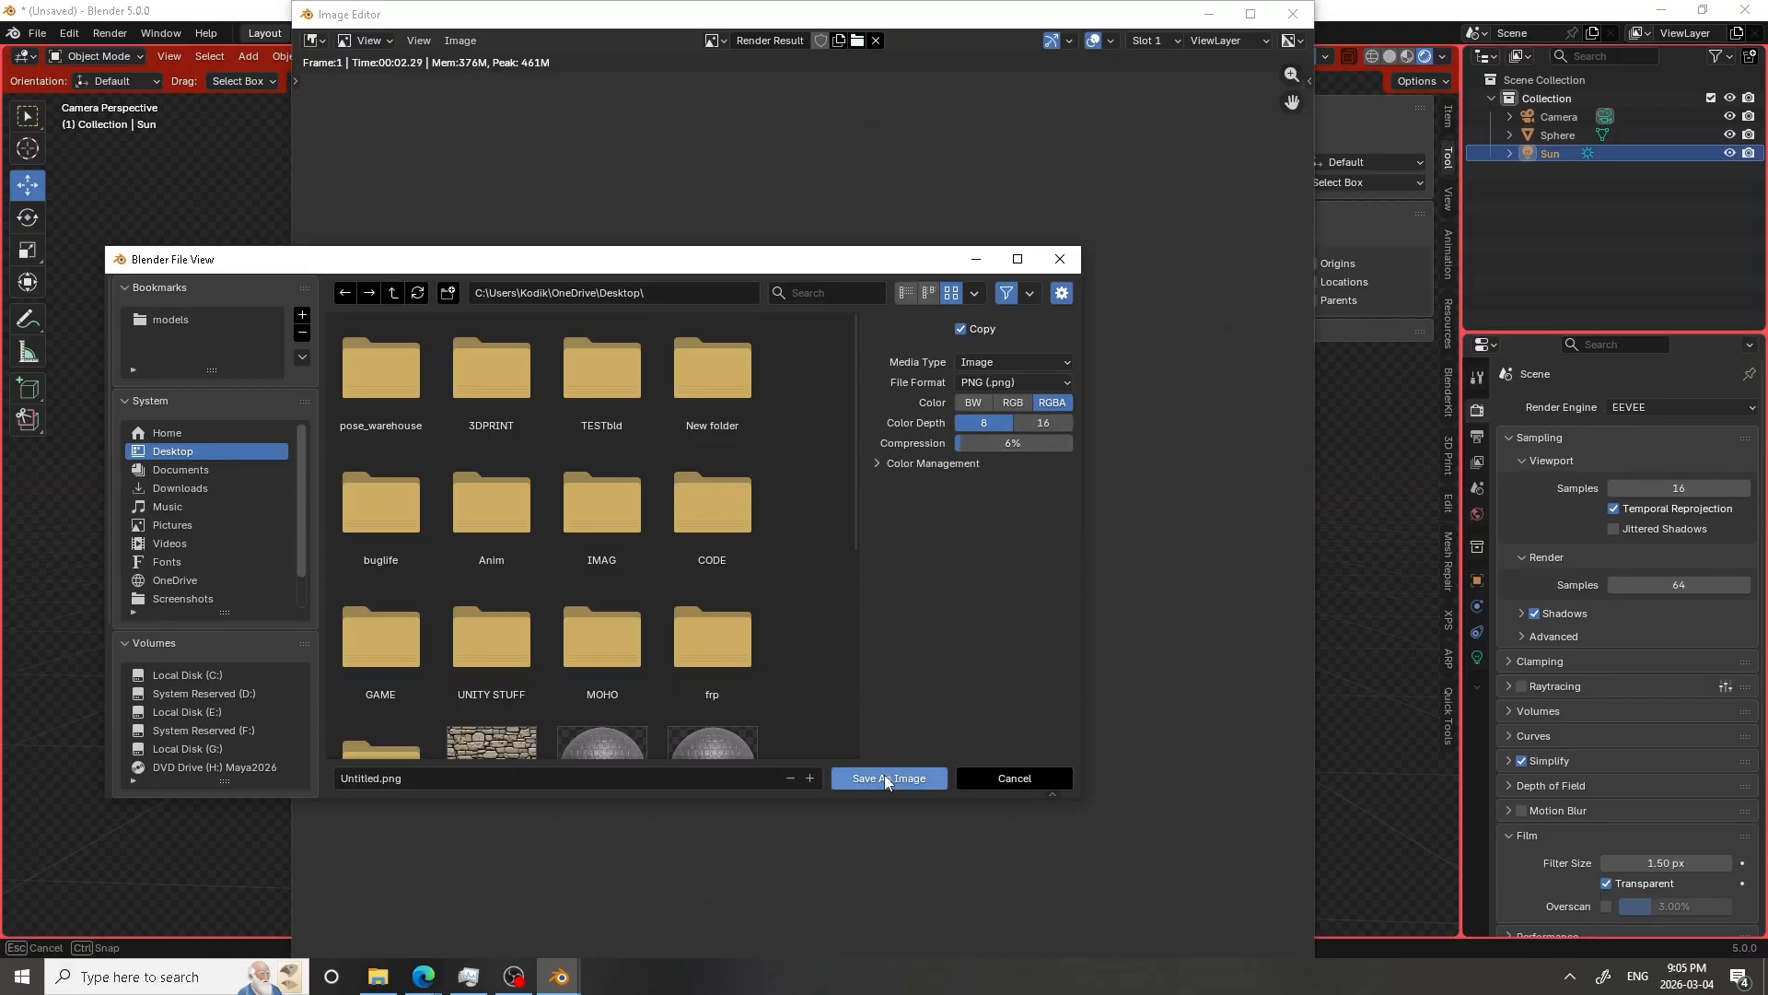
pyautogui.click(678, 778)
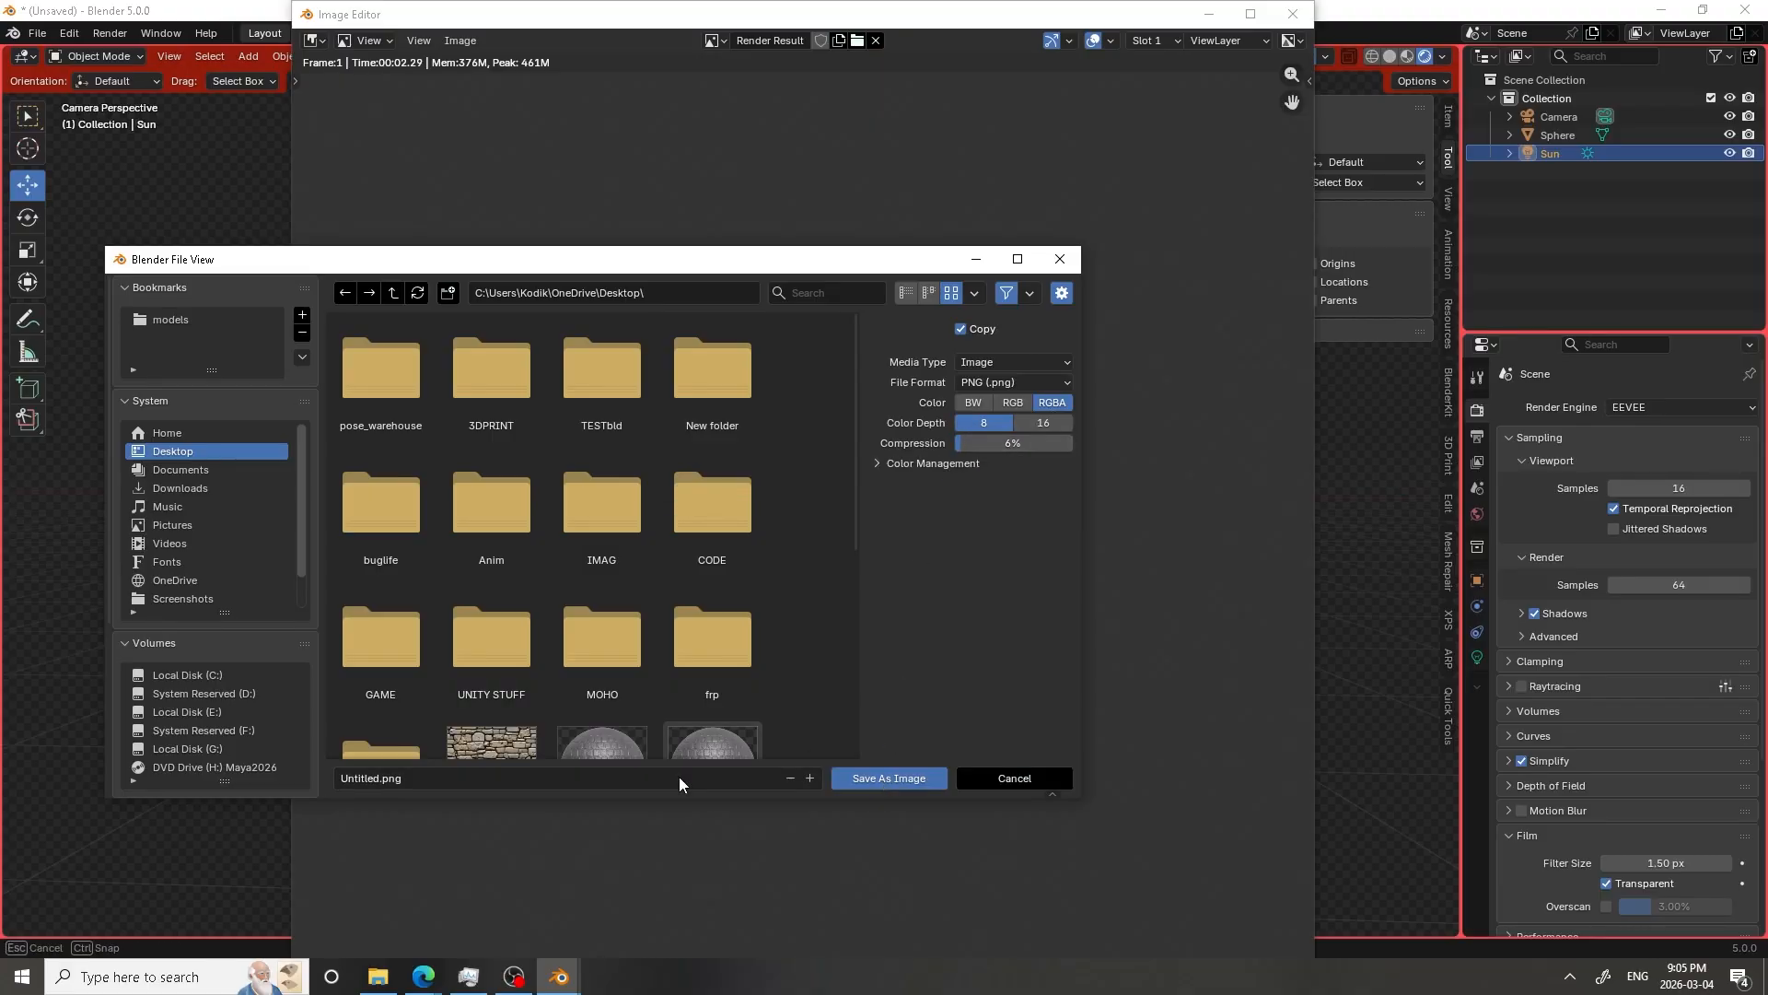
pyautogui.write('3434')
pyautogui.click(864, 779)
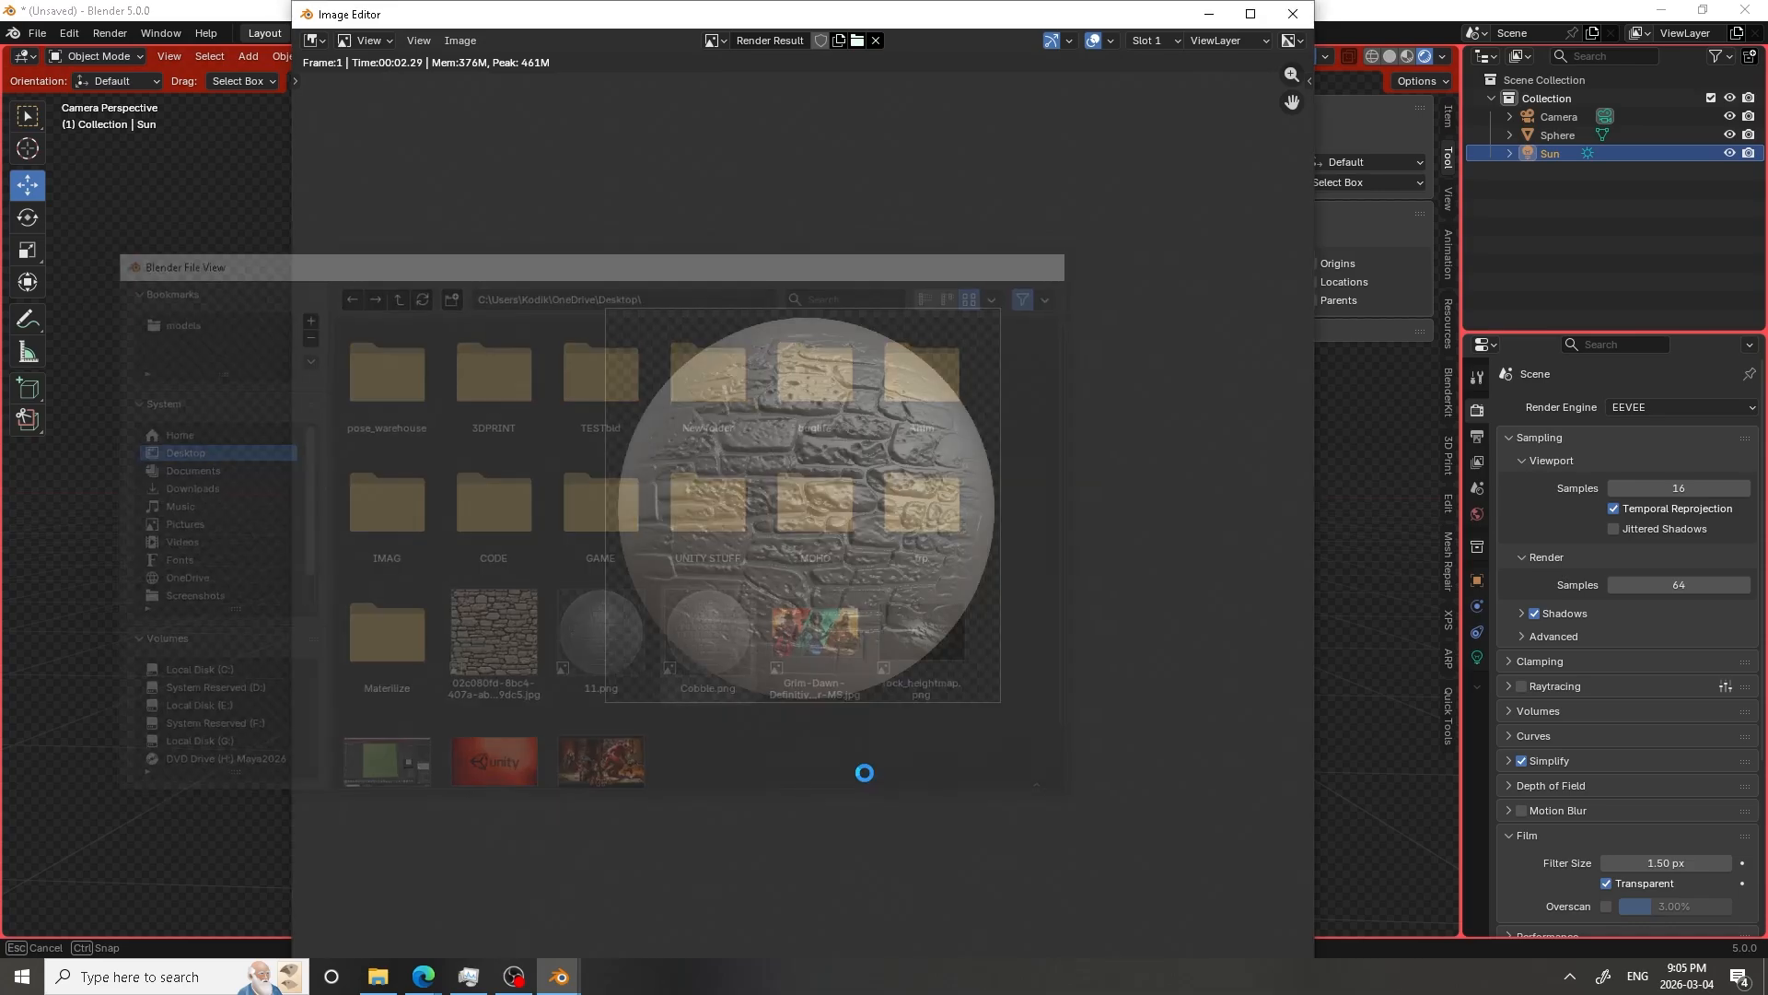
pyautogui.click(1292, 14)
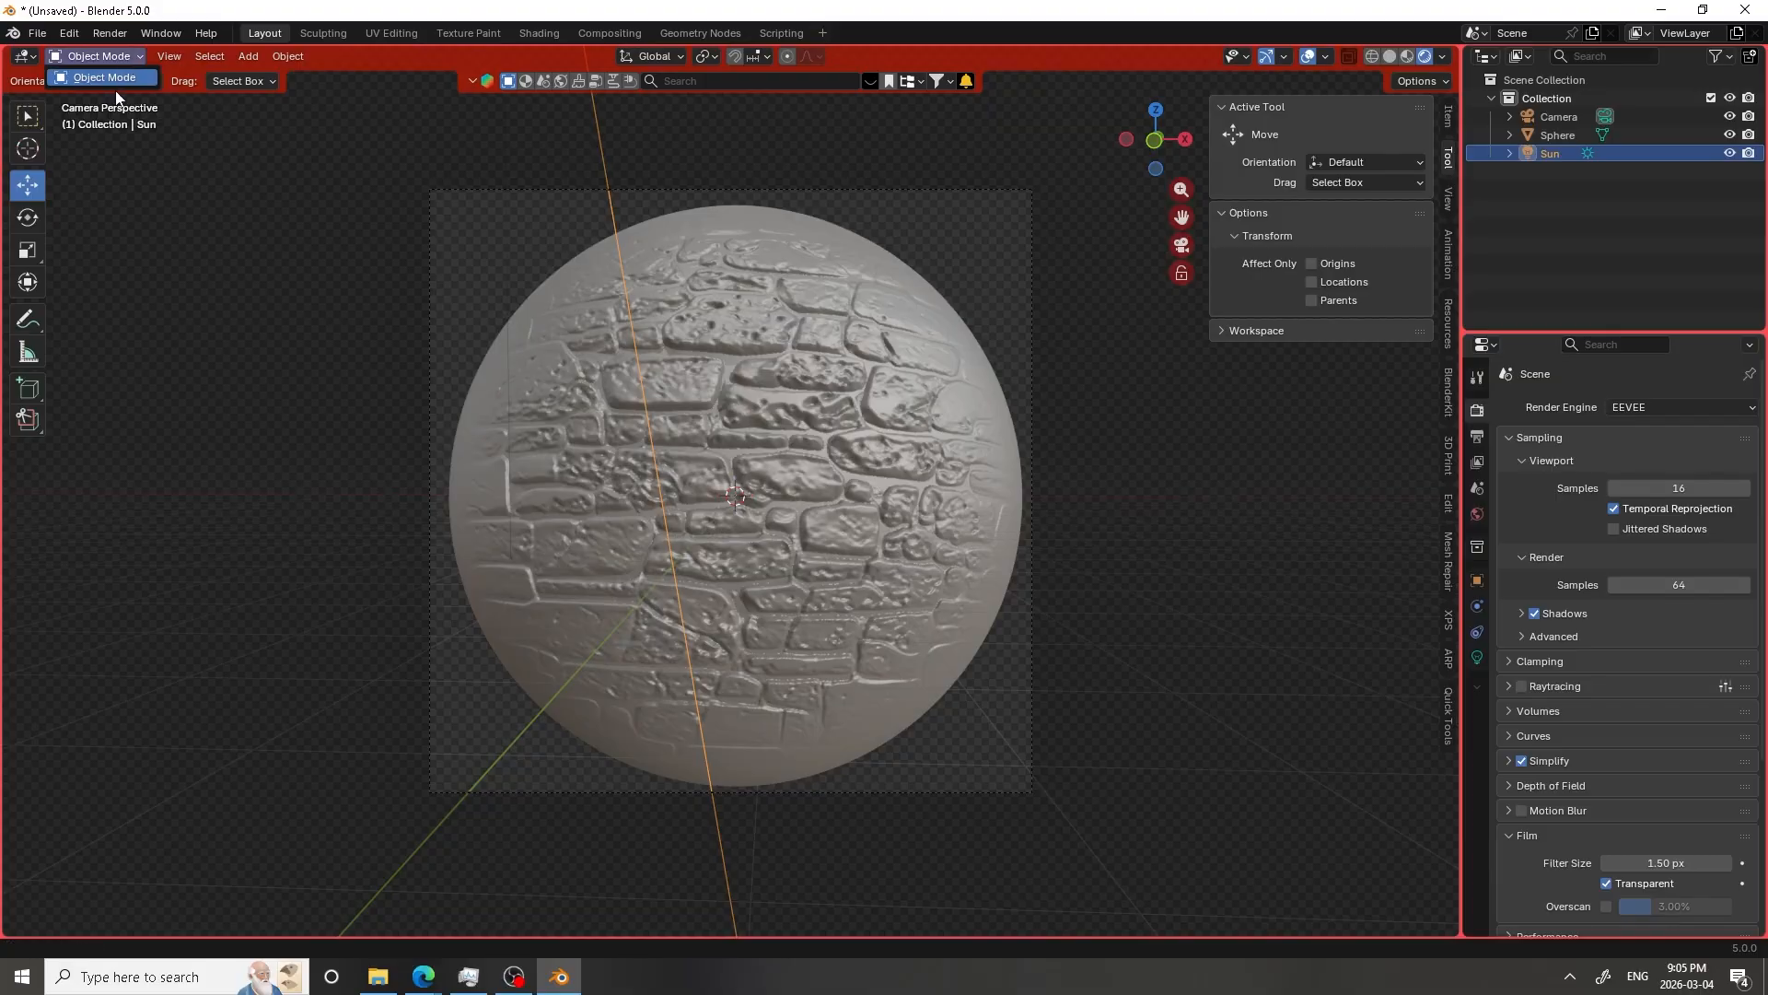
# Select the stone sphere and switch it from Object Mode to Sculpt Mode
pyautogui.click(693, 361)
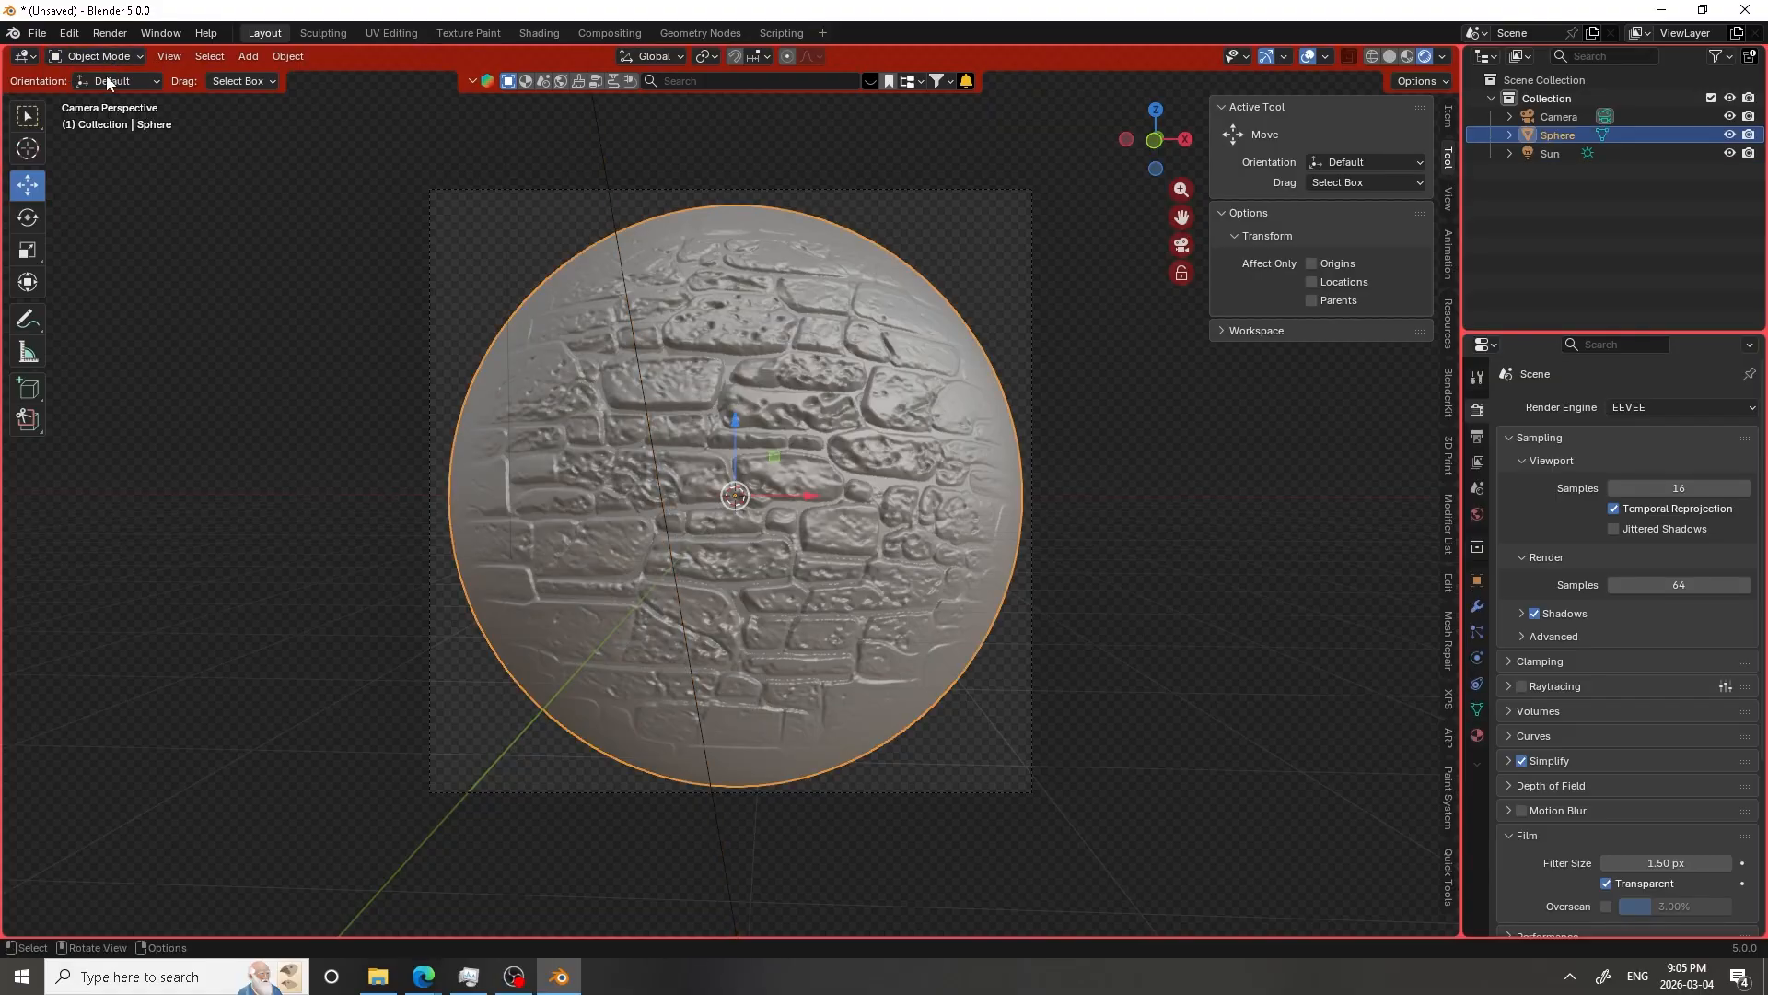
pyautogui.click(92, 57)
pyautogui.click(92, 53)
pyautogui.click(93, 54)
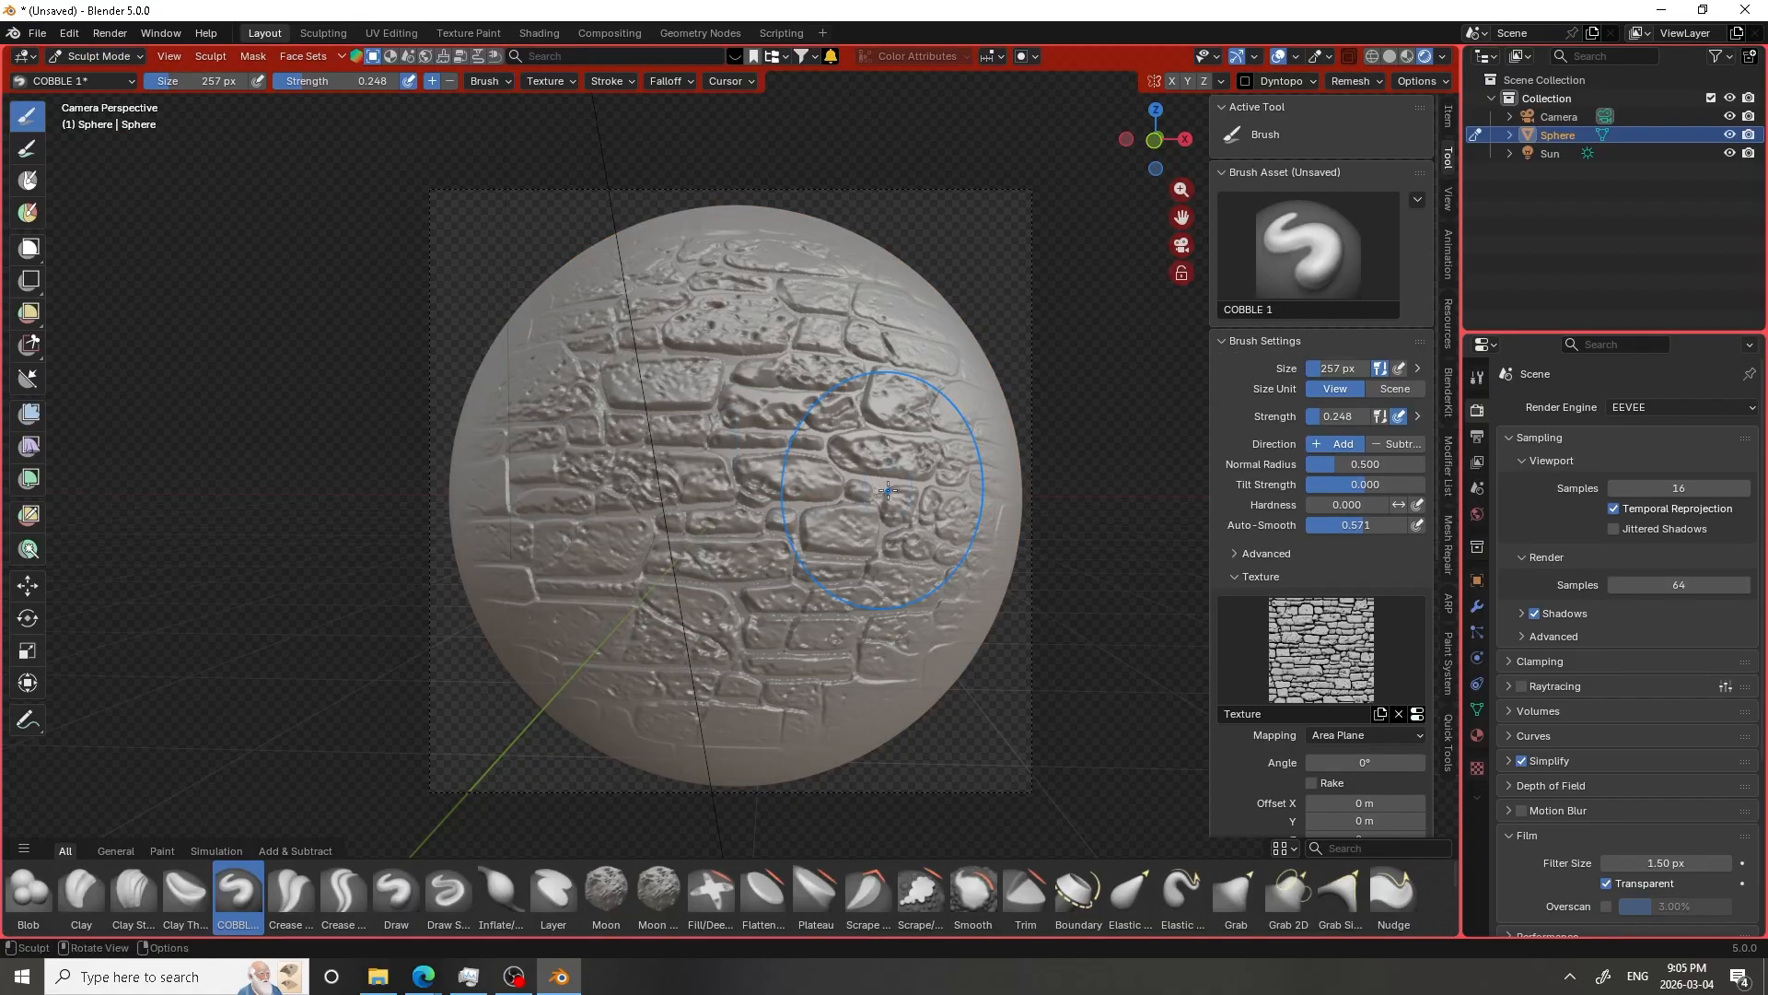
# Show the active brush's settings in the Properties editor and hide the viewport sidebar
pyautogui.click(1474, 382)
pyautogui.press('n')
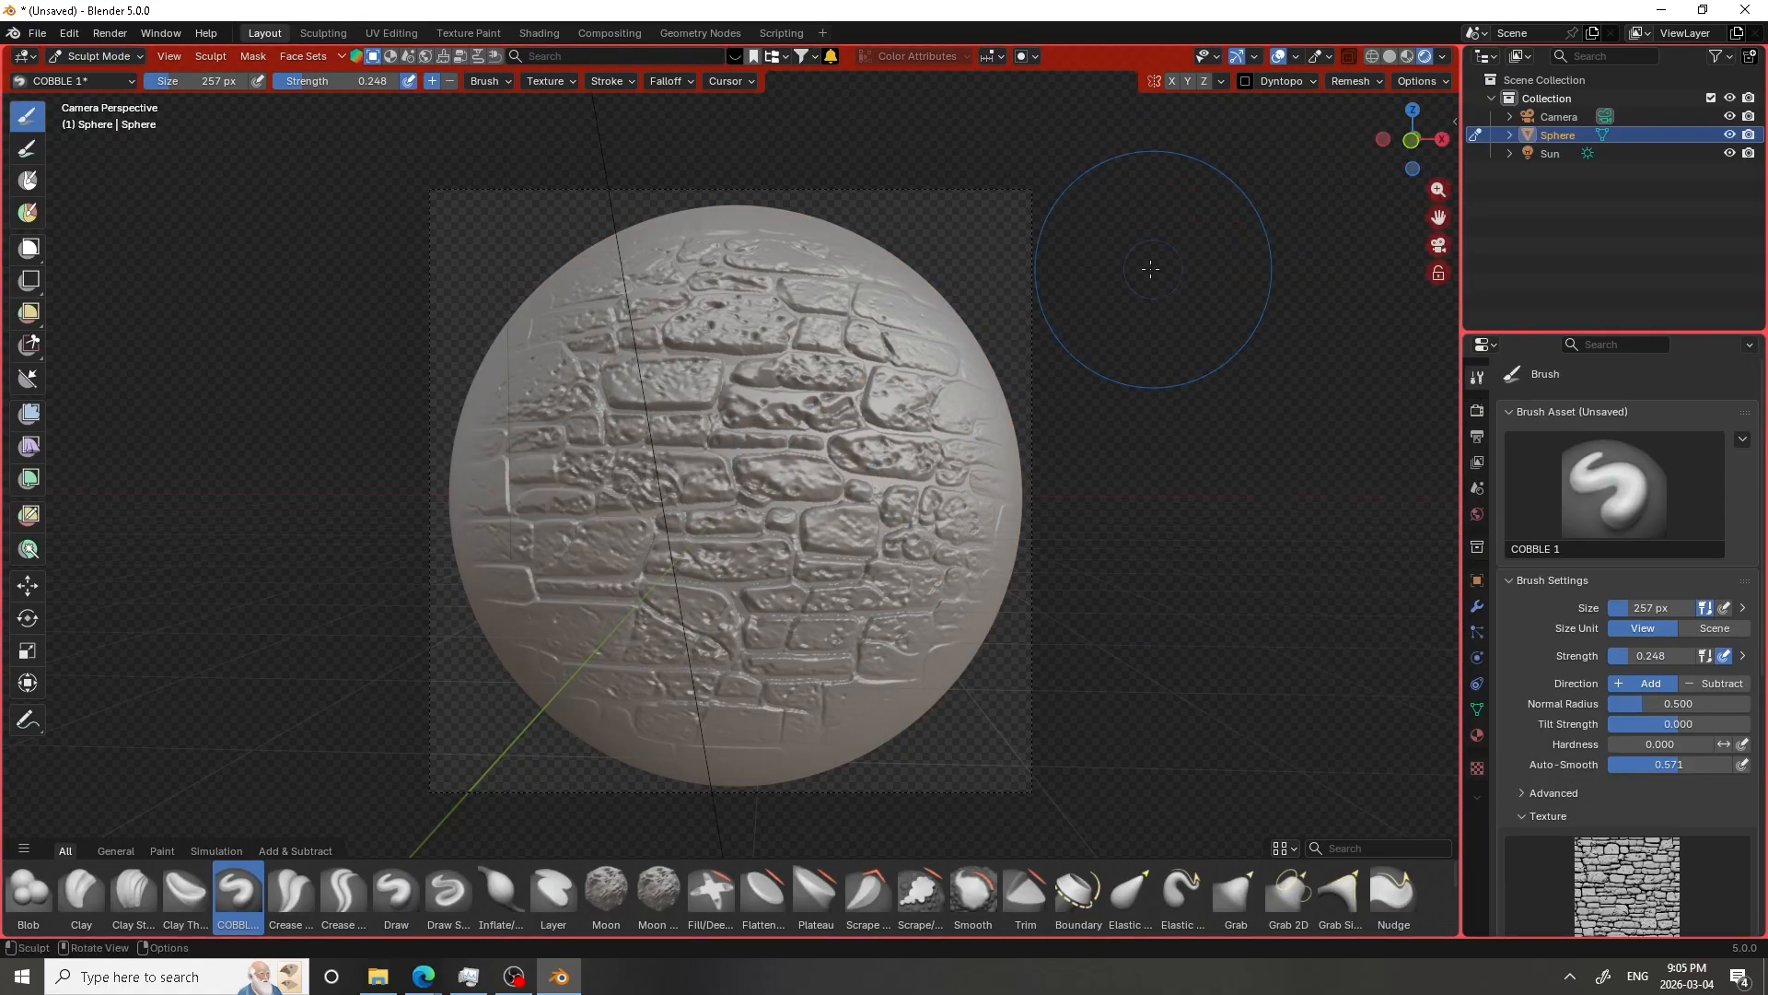
pyautogui.press('n')
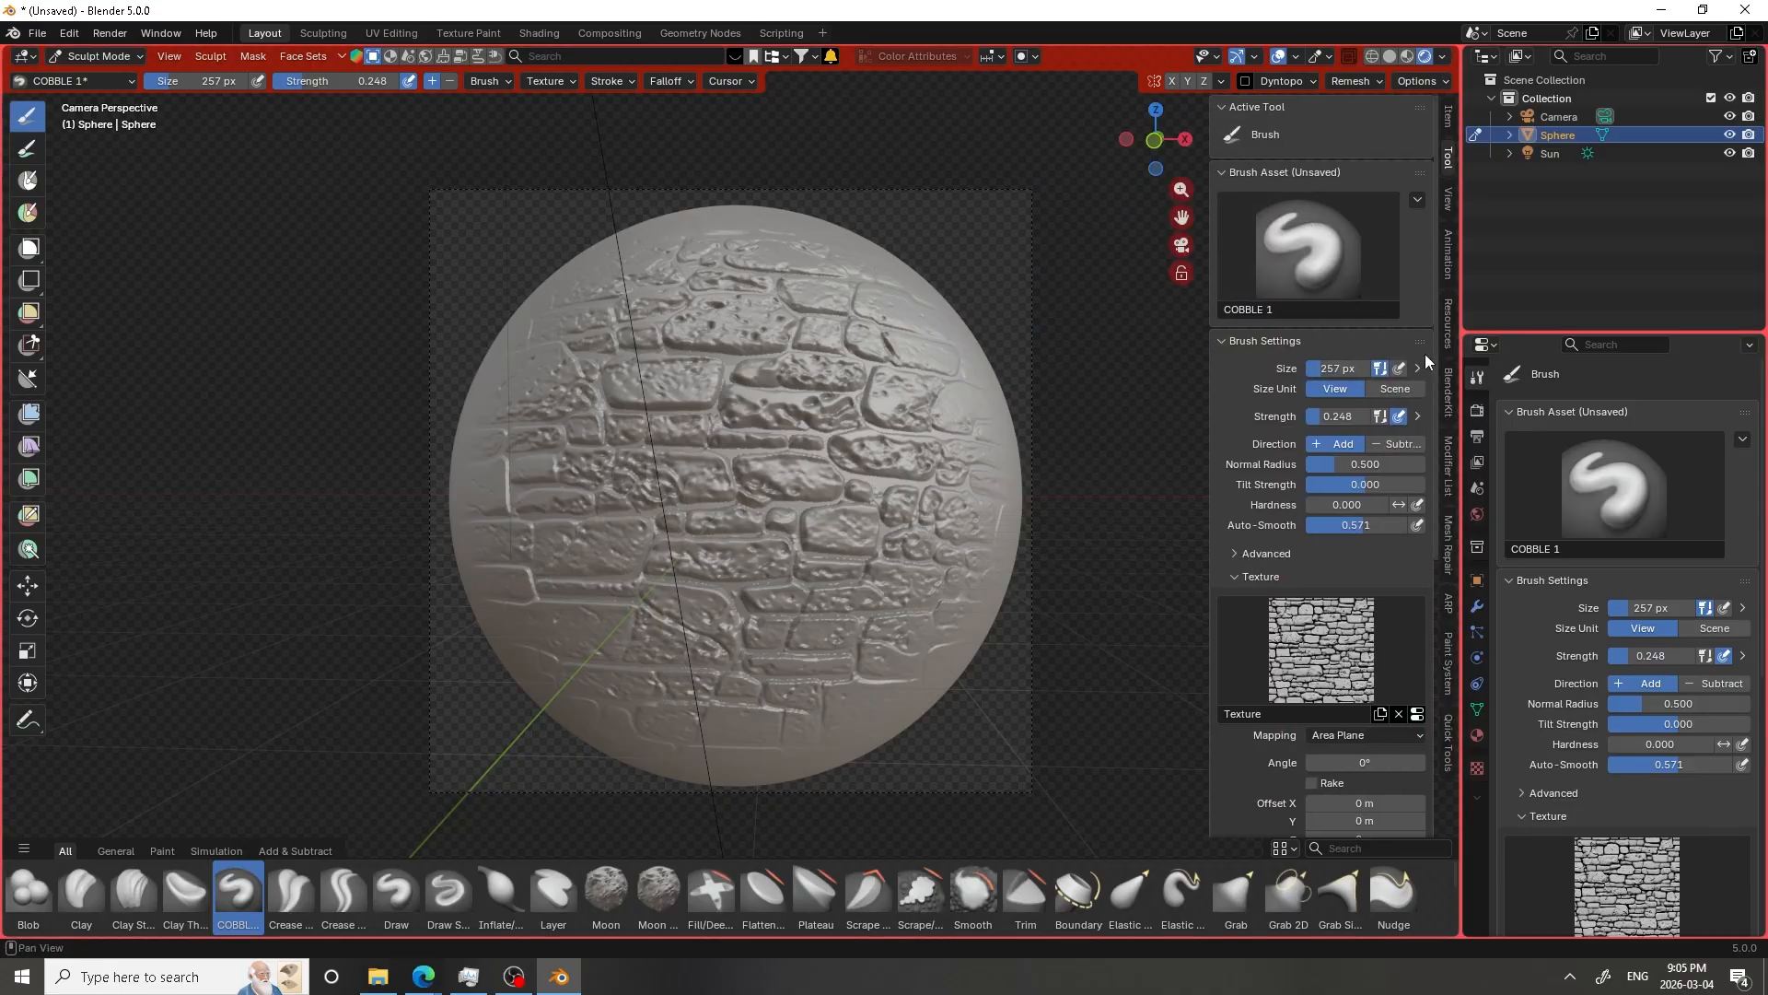
pyautogui.press('n')
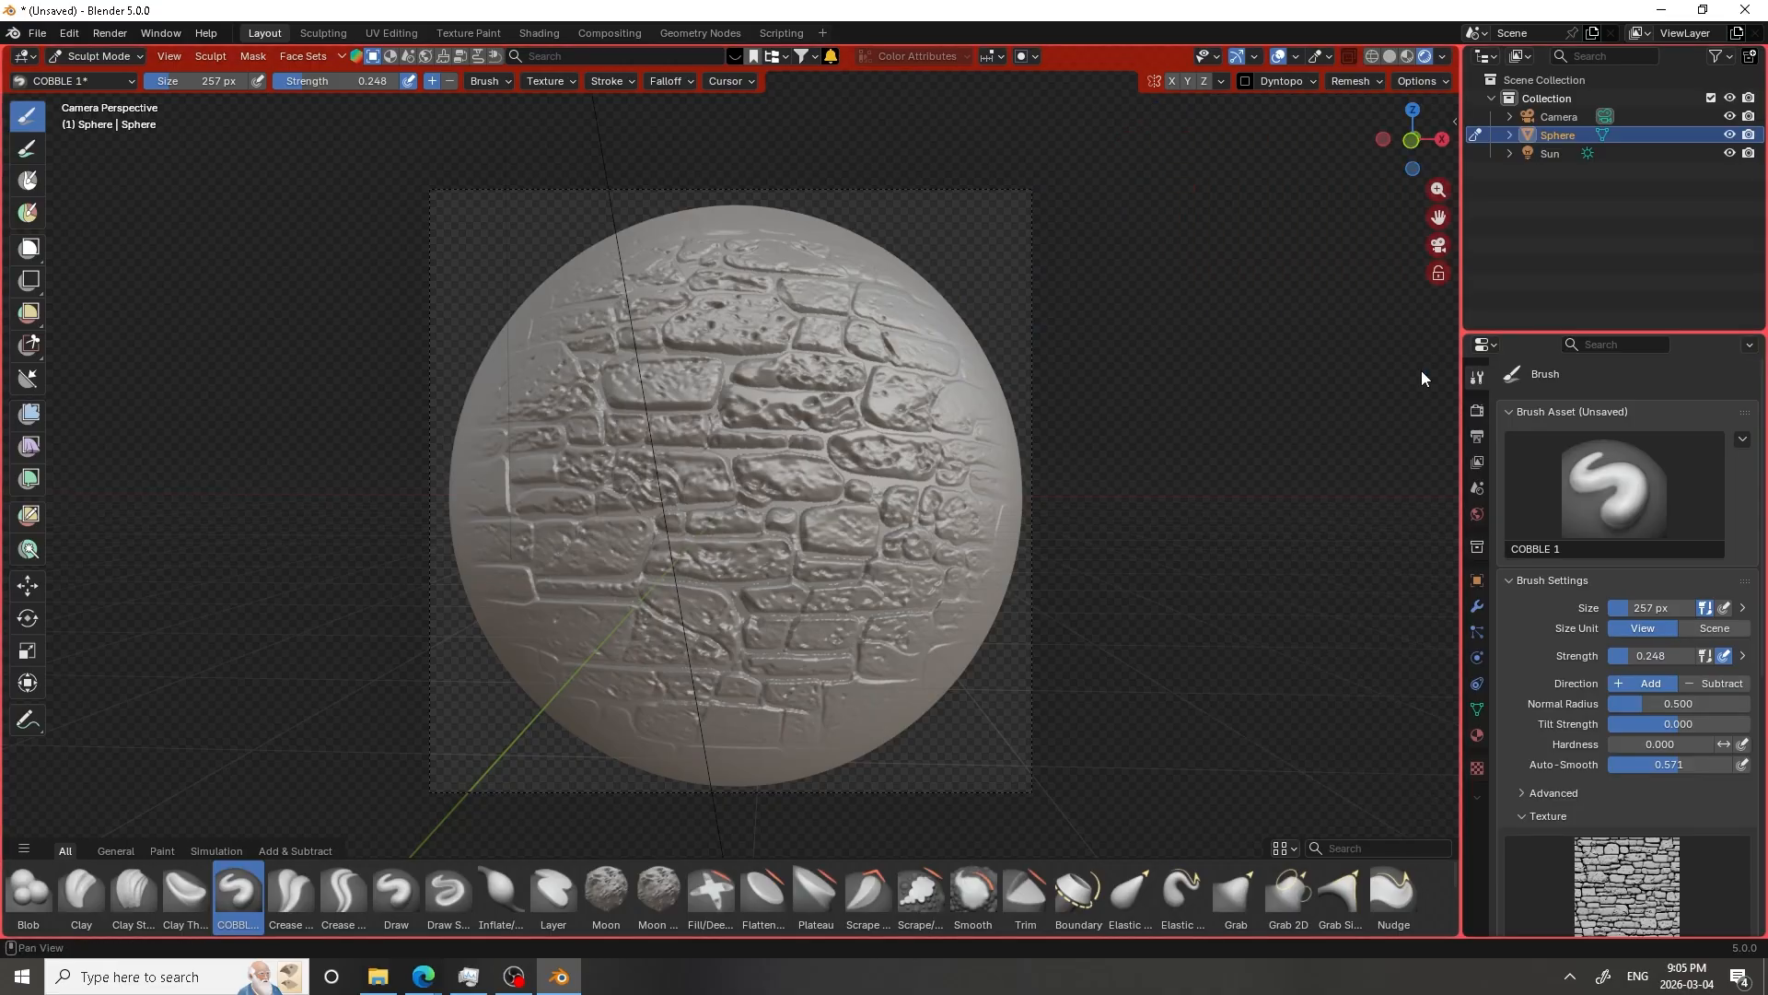
# Load the saved sphere render as the preview image of the COBBLE 1 brush asset
pyautogui.click(1742, 442)
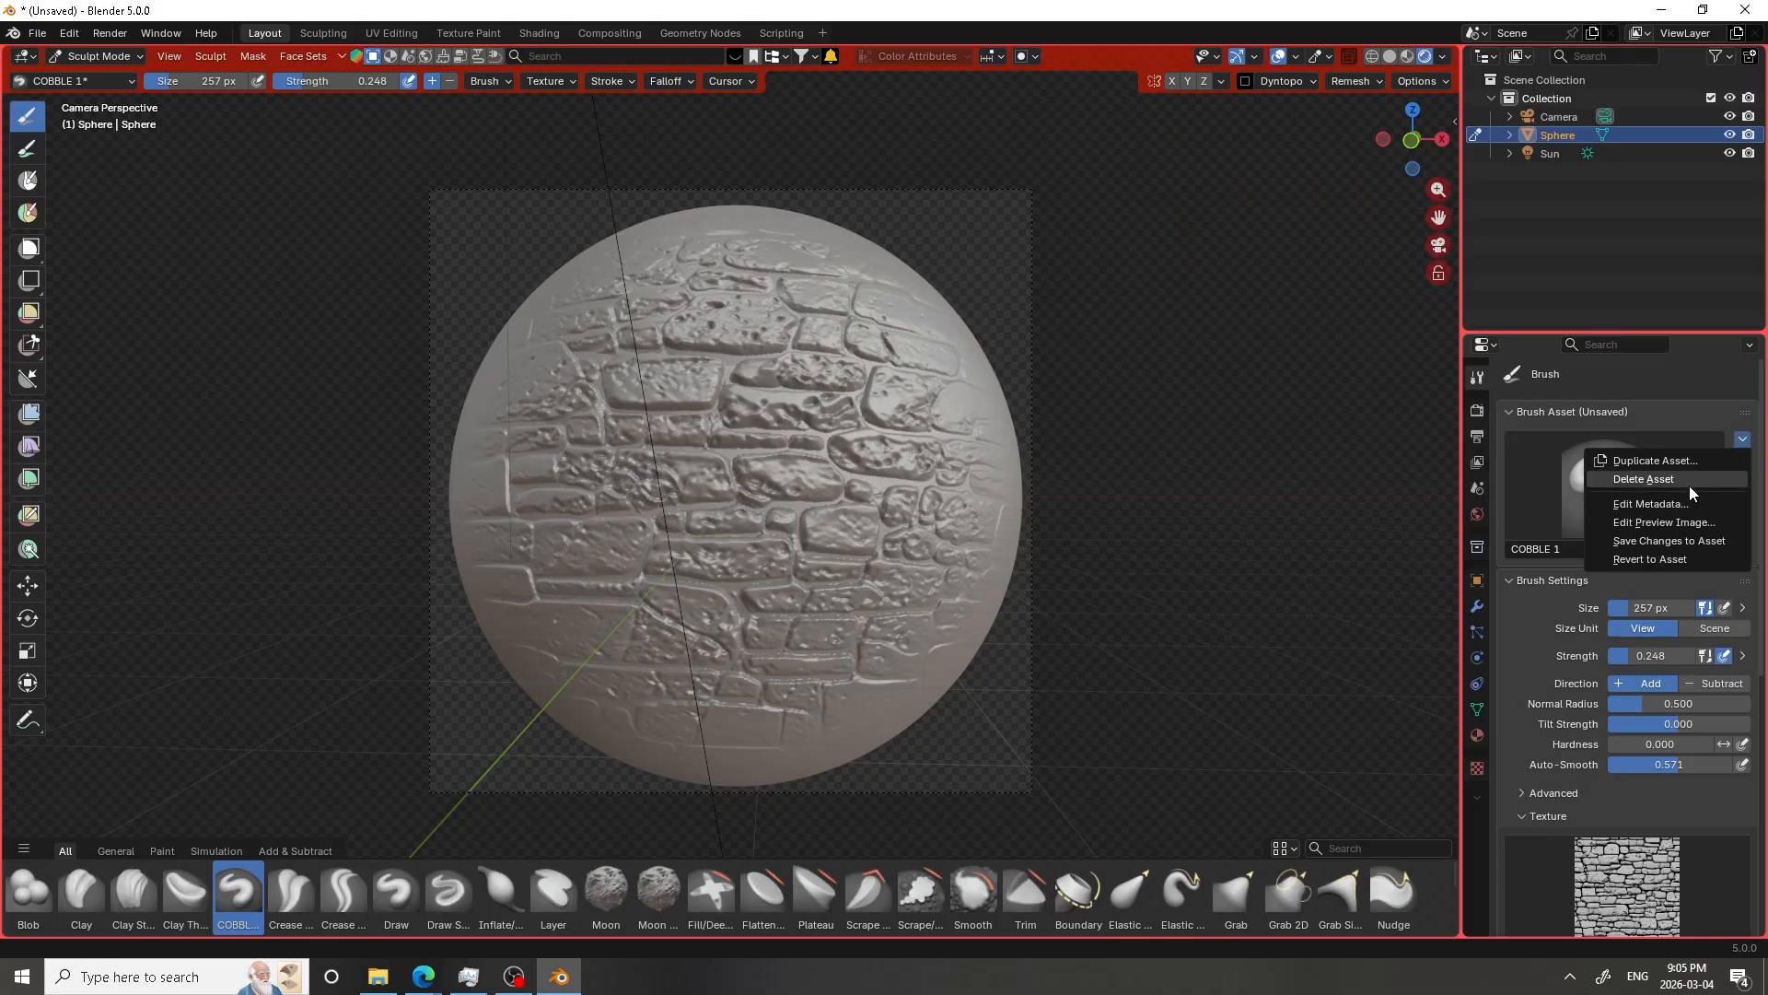
pyautogui.click(1641, 522)
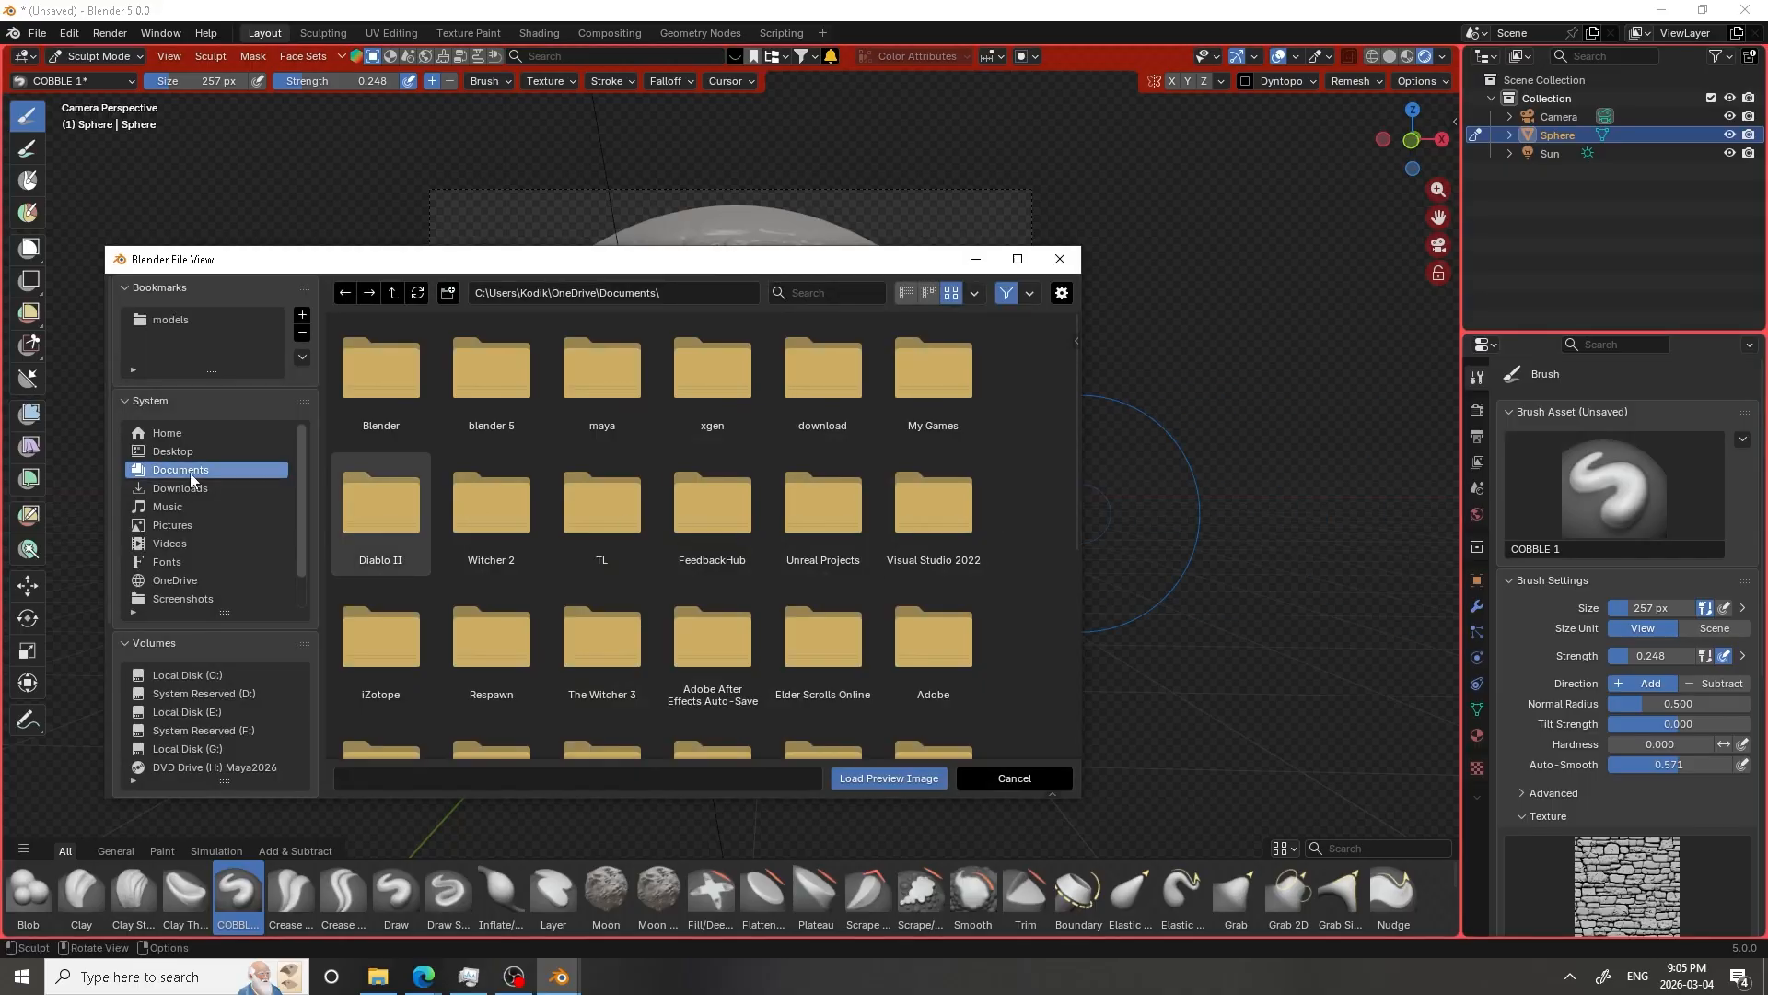
pyautogui.doubleClick(494, 617)
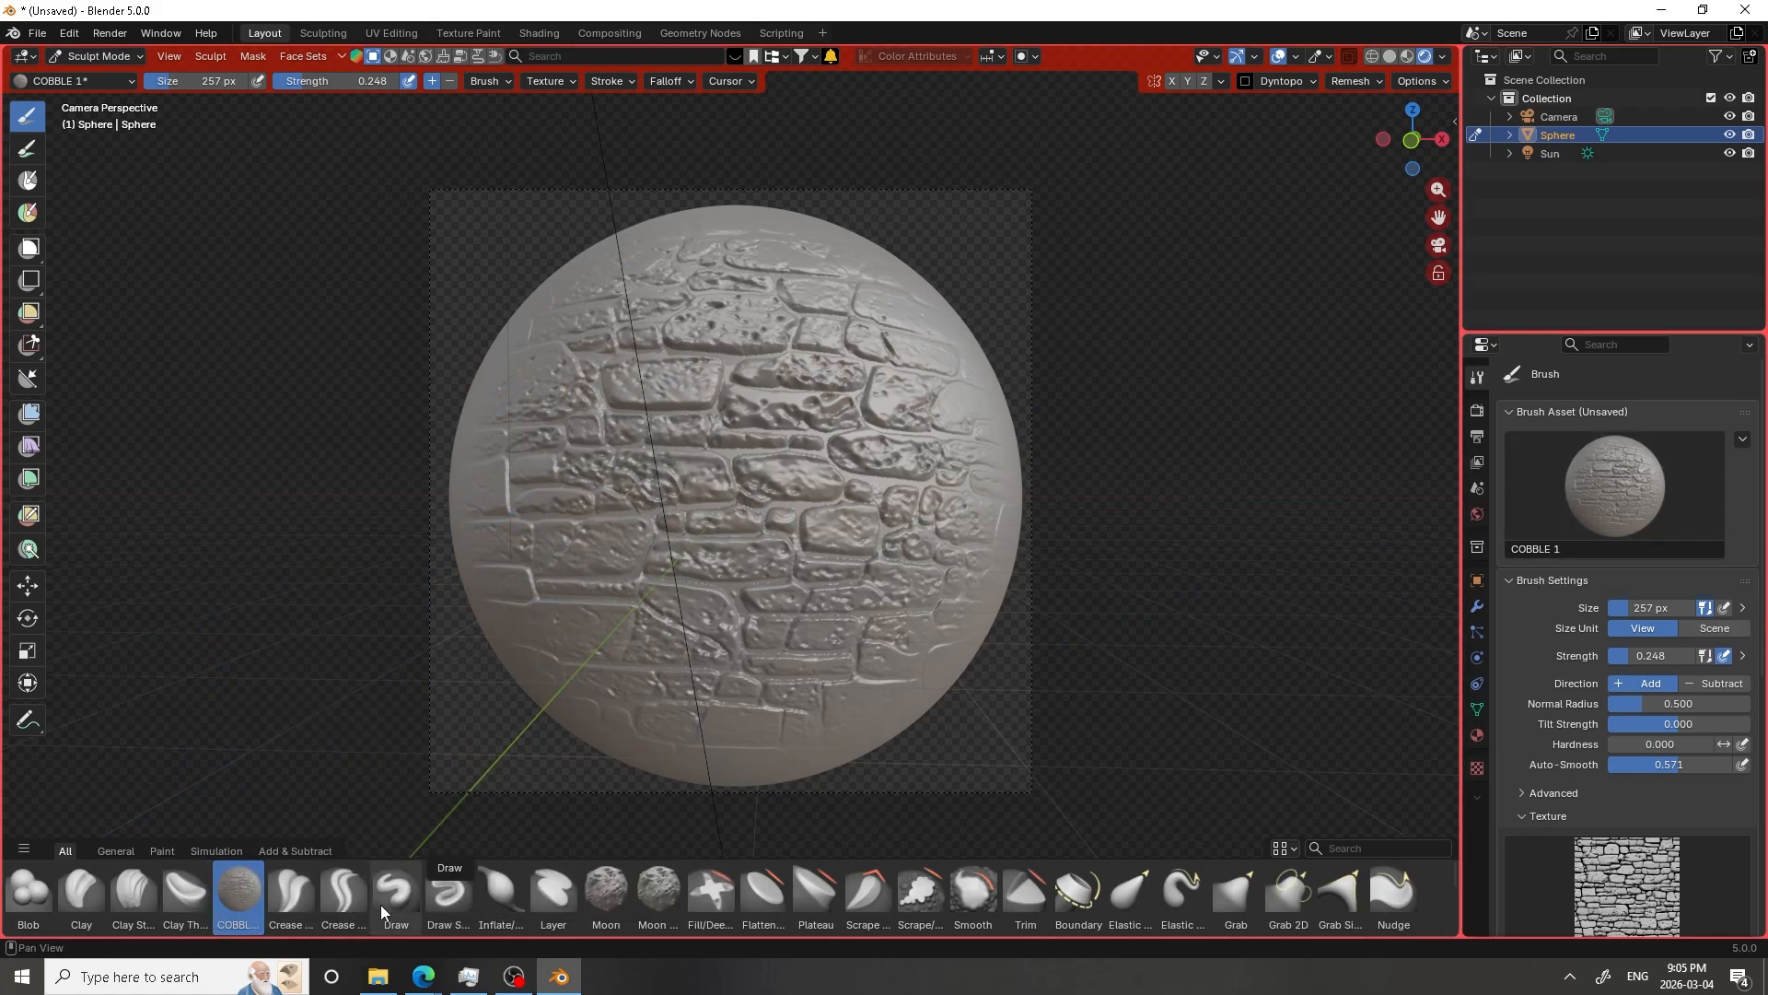
# Choose the Moon brush from the brush assets and sculpt its relief onto the smooth far side of the sphere
pyautogui.click(1614, 482)
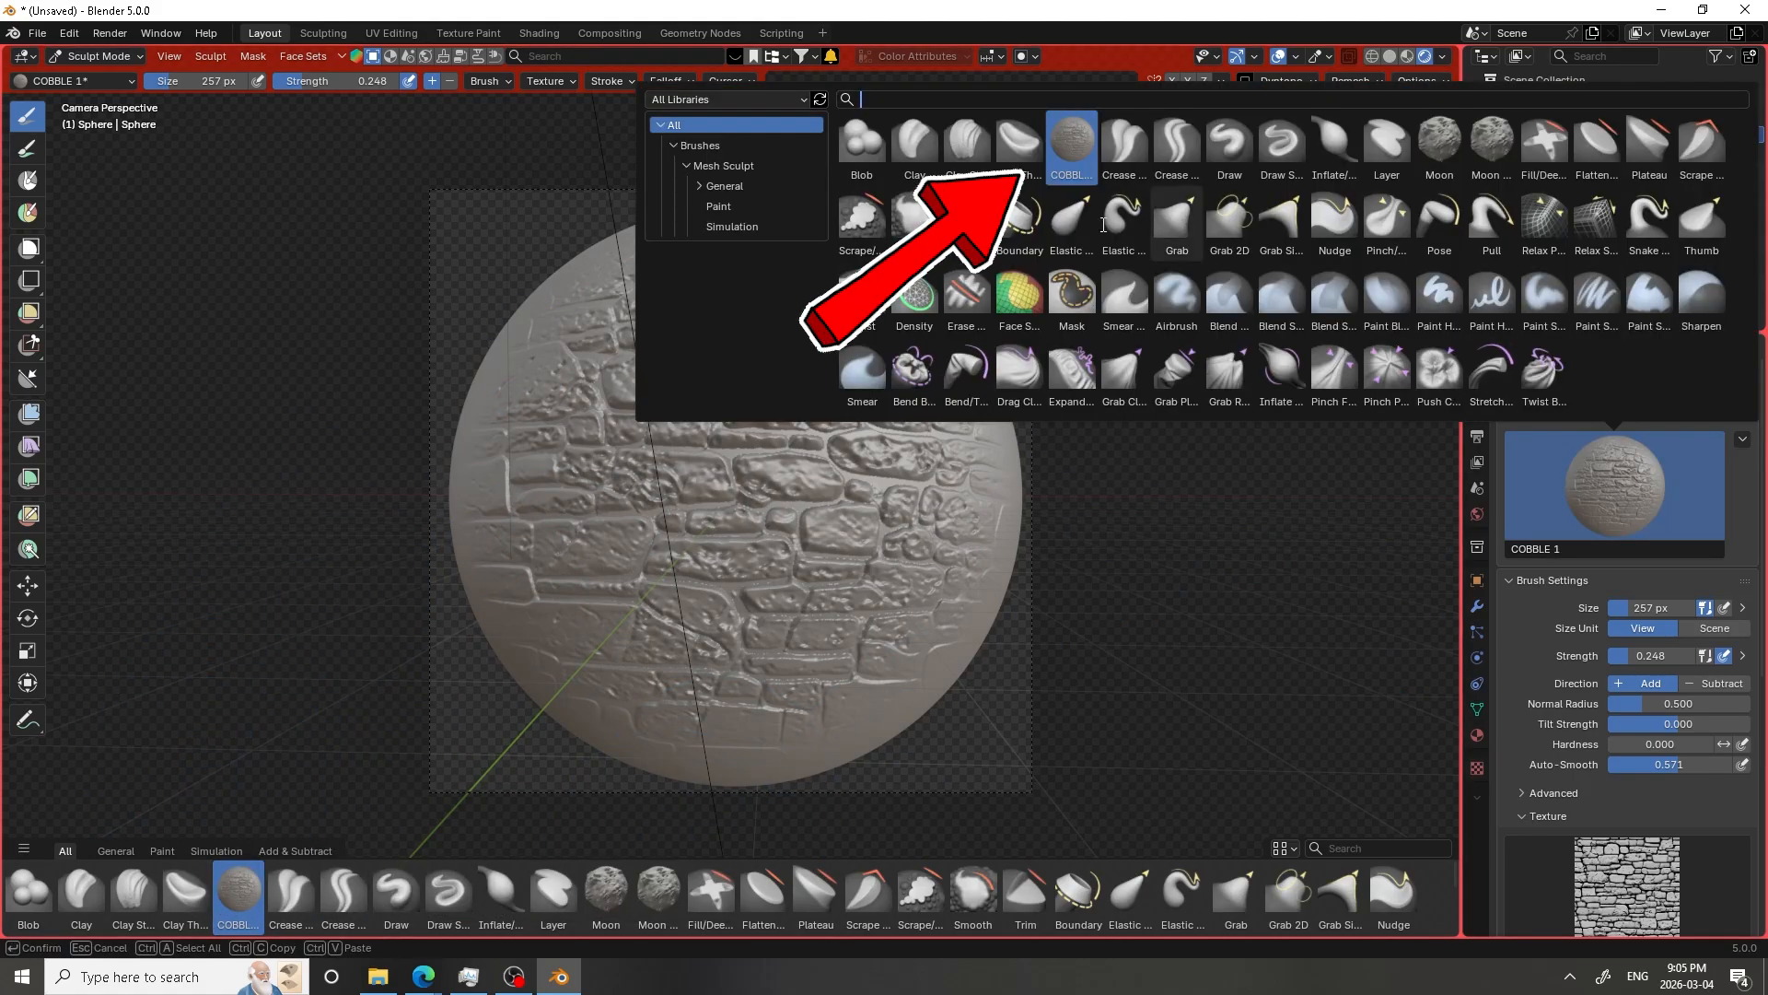
pyautogui.click(1439, 143)
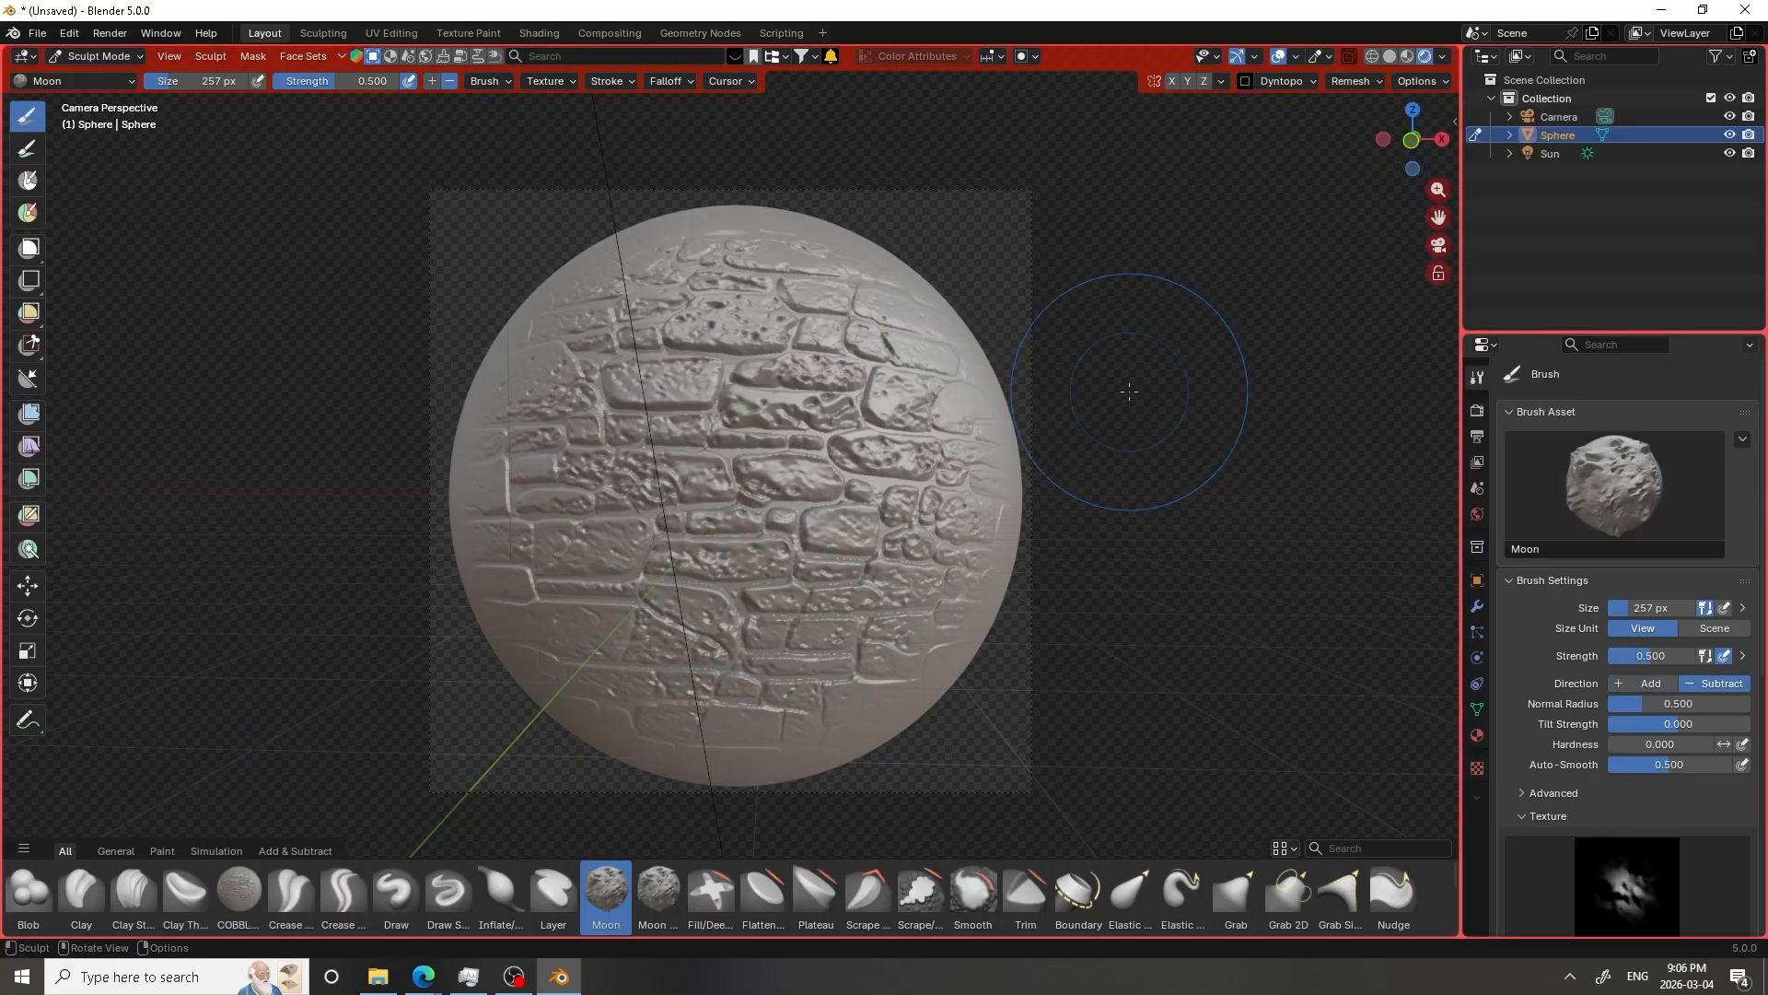
pyautogui.moveTo(1125, 387)
pyautogui.mouseDown(button='middle')
pyautogui.moveTo(899, 433)
pyautogui.moveTo(971, 482)
pyautogui.mouseUp(button='middle')
pyautogui.scroll(-4, 971, 482)
pyautogui.moveTo(917, 378); pyautogui.dragTo(778, 385, button='middle')
pyautogui.scroll(-2, 778, 385)
pyautogui.moveTo(679, 403)
pyautogui.mouseDown()
pyautogui.moveTo(1114, 660)
pyautogui.moveTo(927, 573)
pyautogui.mouseUp()
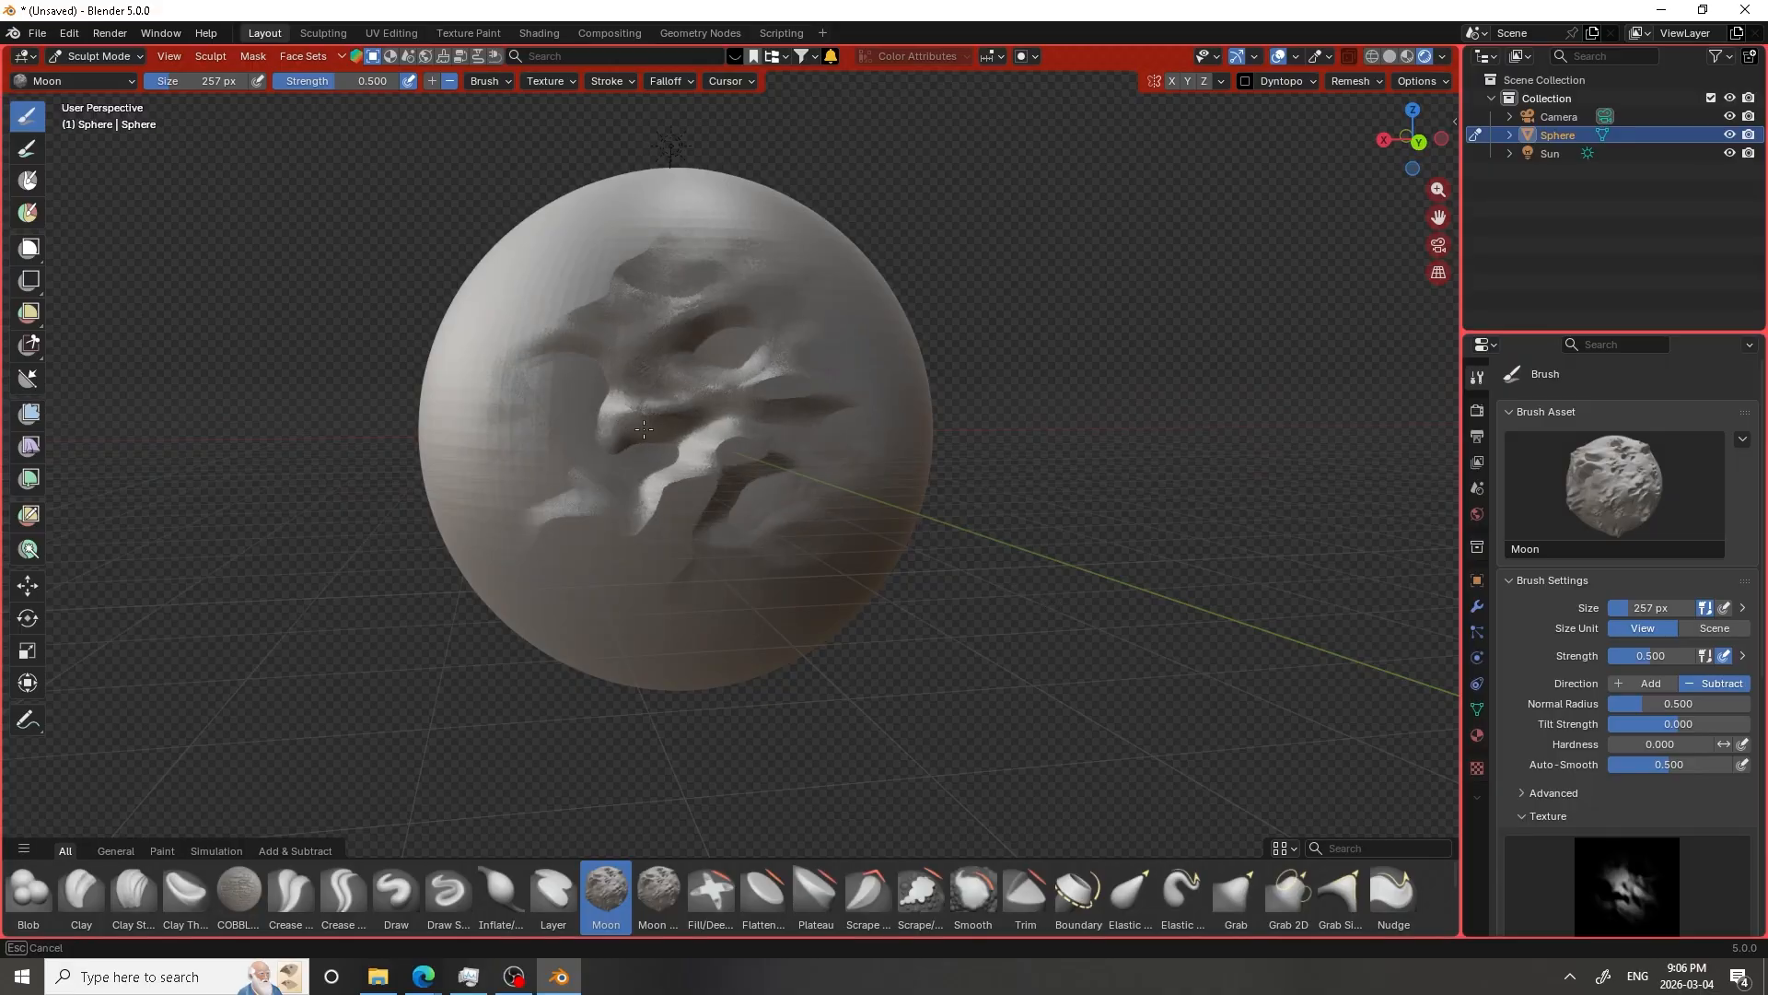
pyautogui.moveTo(644, 429); pyautogui.dragTo(841, 391)
# Examine the Moon brush relief up close and around the sphere toward the stone-wall side
pyautogui.scroll(2, 841, 392)
pyautogui.moveTo(782, 426)
pyautogui.mouseDown(button='middle')
pyautogui.moveTo(912, 423)
pyautogui.moveTo(817, 529)
pyautogui.moveTo(777, 436)
pyautogui.mouseUp(button='middle')
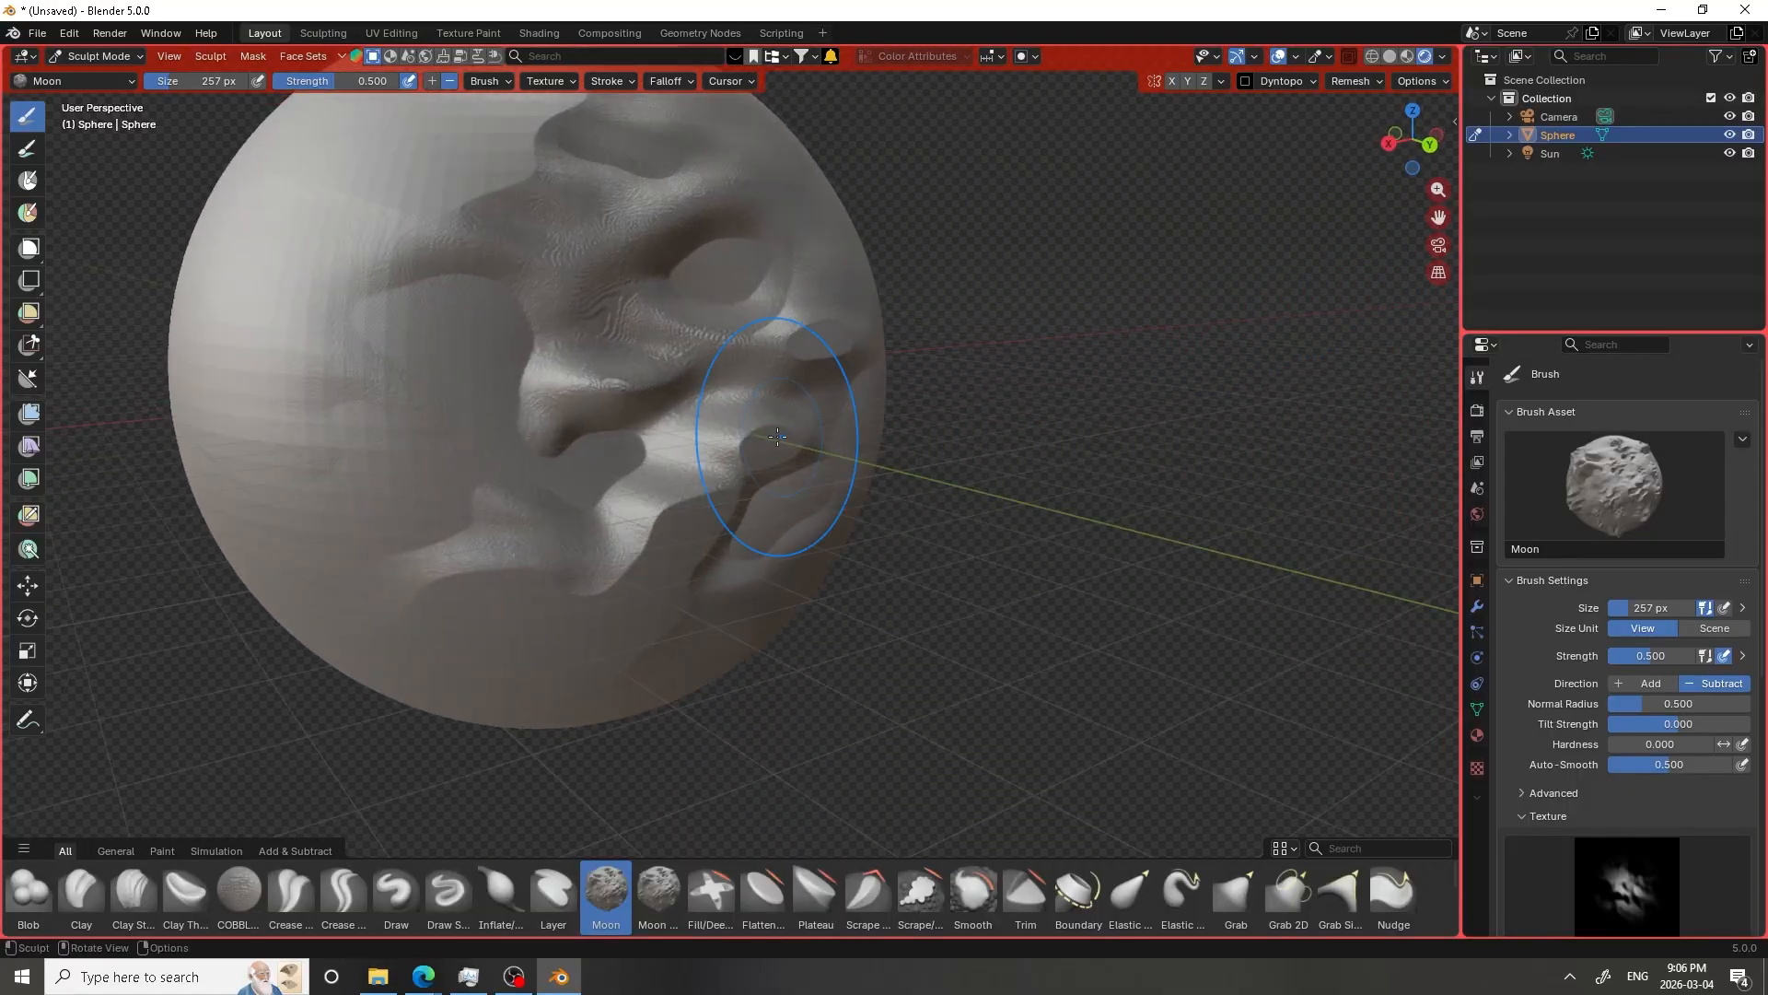
pyautogui.scroll(-2, 777, 435)
pyautogui.keyDown('shift'); pyautogui.moveTo(568, 385); pyautogui.dragTo(663, 506, button='middle'); pyautogui.keyUp('shift')
pyautogui.scroll(-2, 766, 383)
pyautogui.scroll(2, 663, 506)
pyautogui.scroll(-2, 552, 454)
pyautogui.scroll(-1, 605, 482)
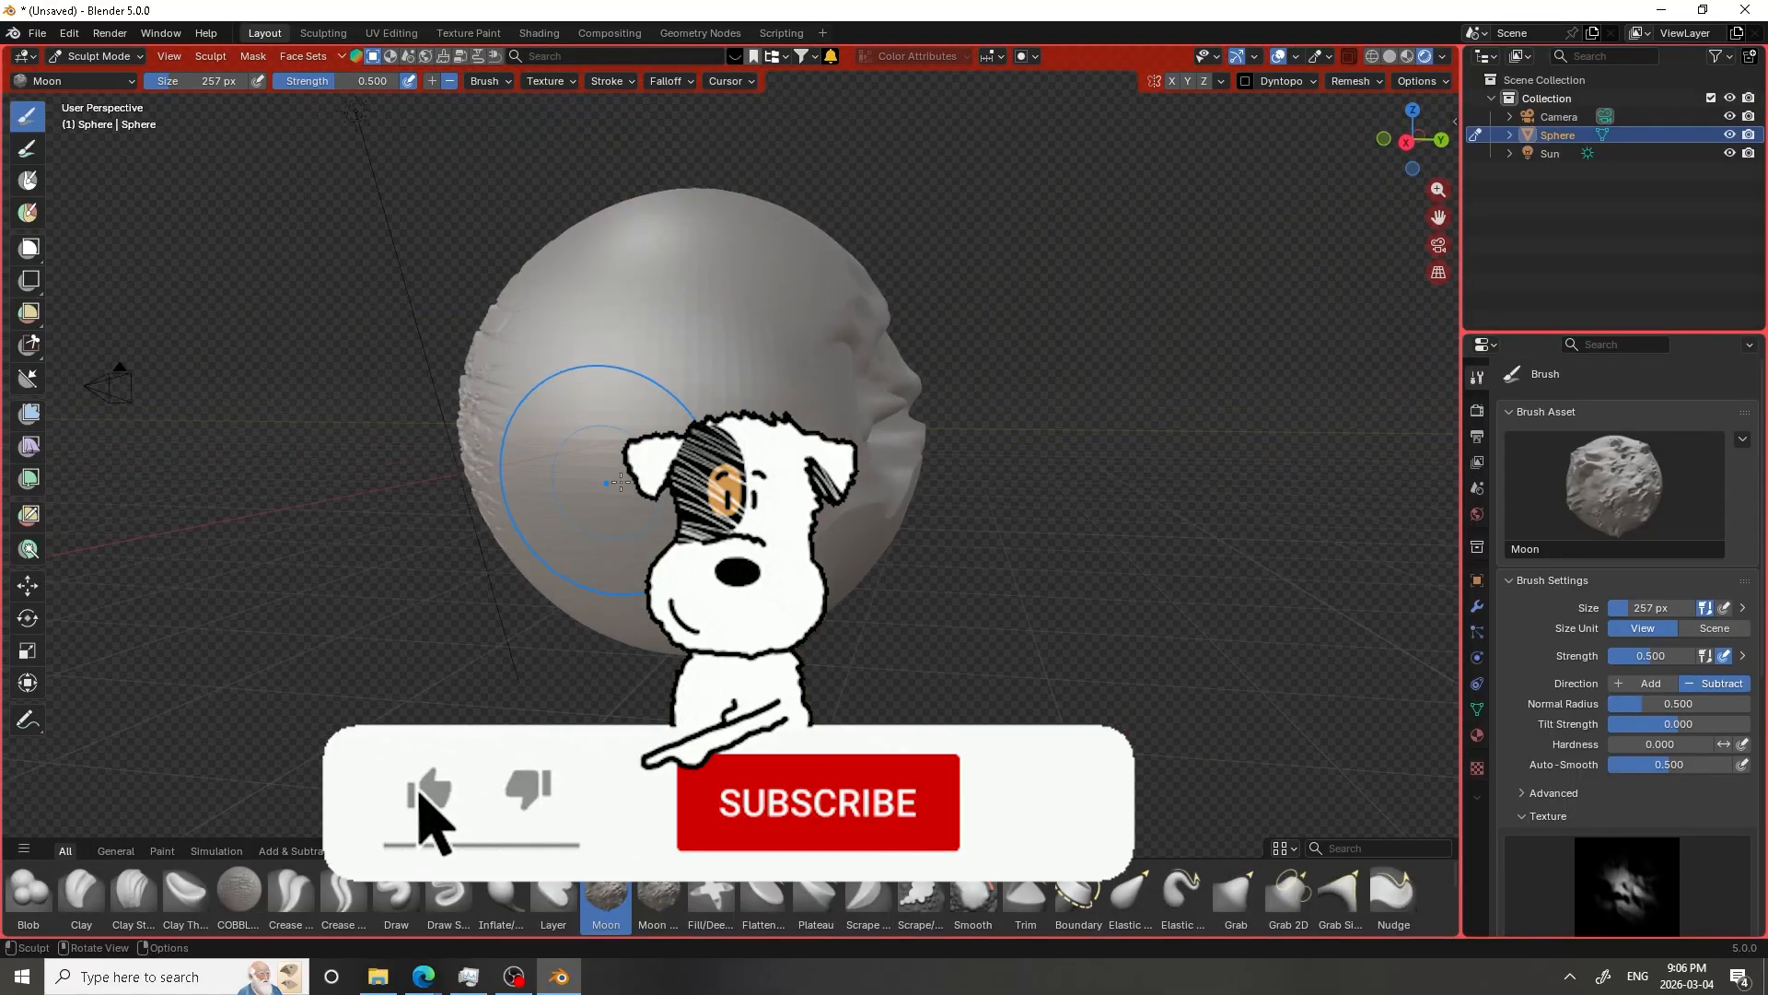